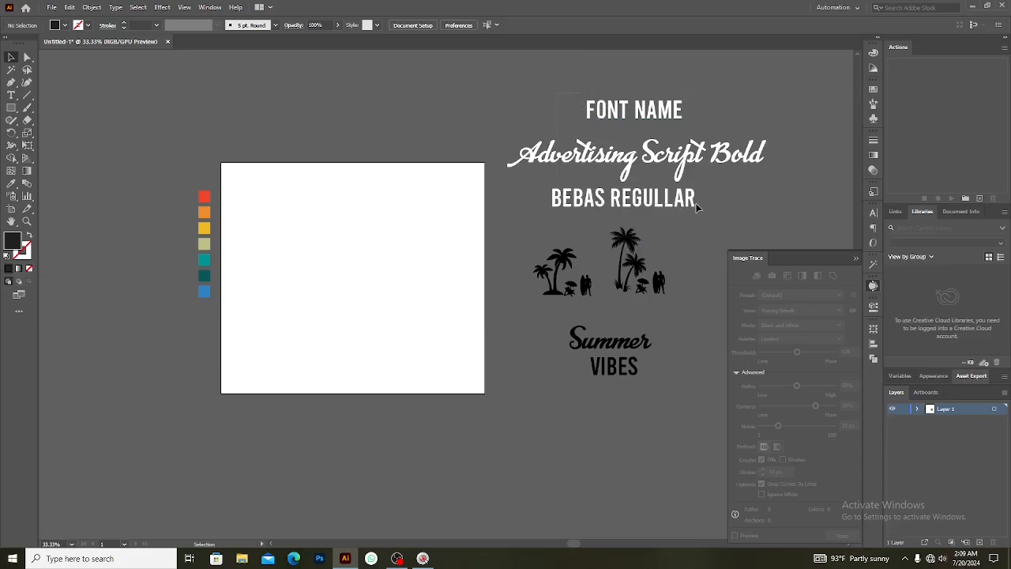
pyautogui.click(694, 203)
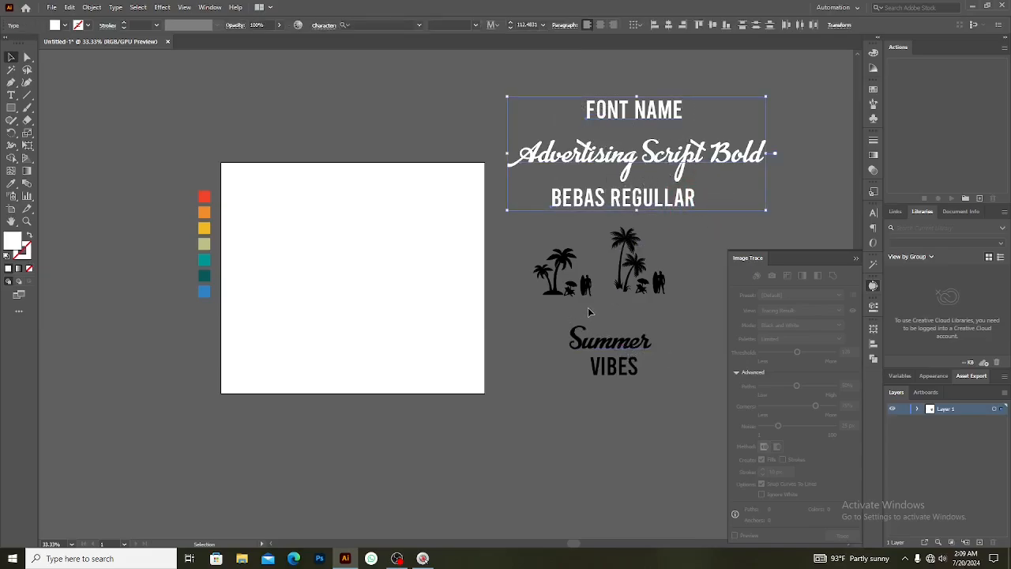
pyautogui.moveTo(515, 252); pyautogui.dragTo(555, 311)
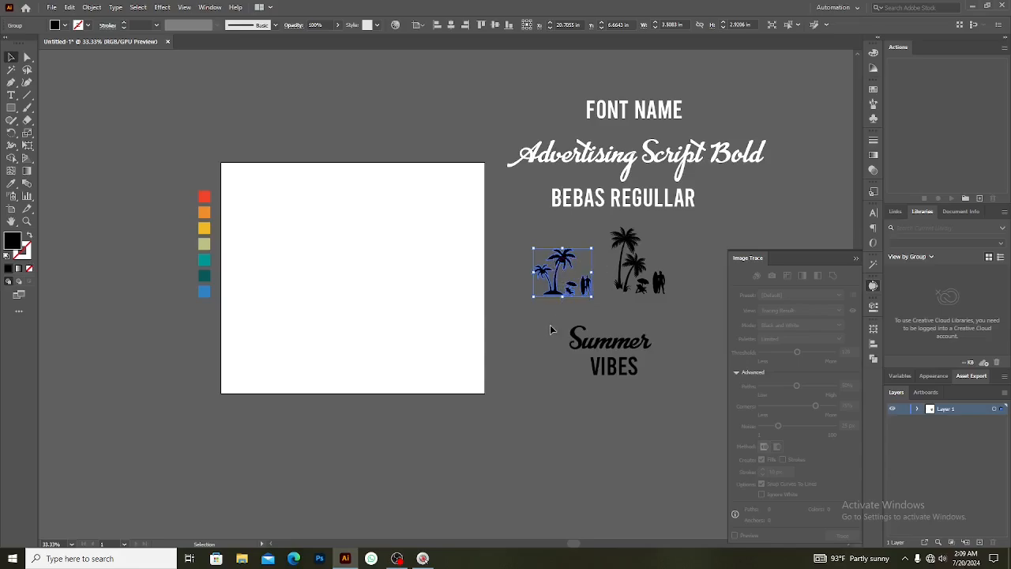
pyautogui.click(582, 314)
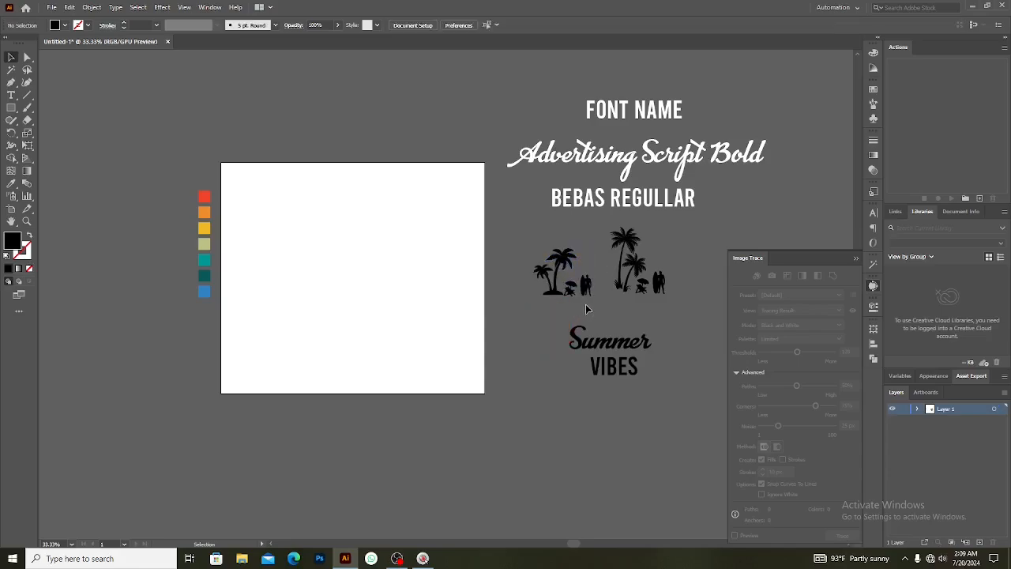
pyautogui.moveTo(593, 308); pyautogui.dragTo(517, 232)
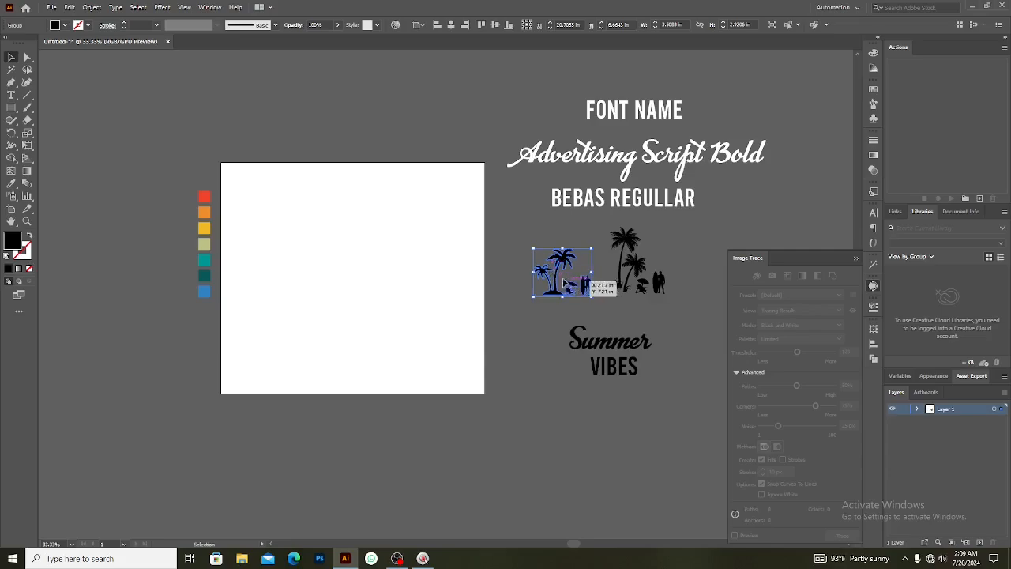
pyautogui.click(592, 300)
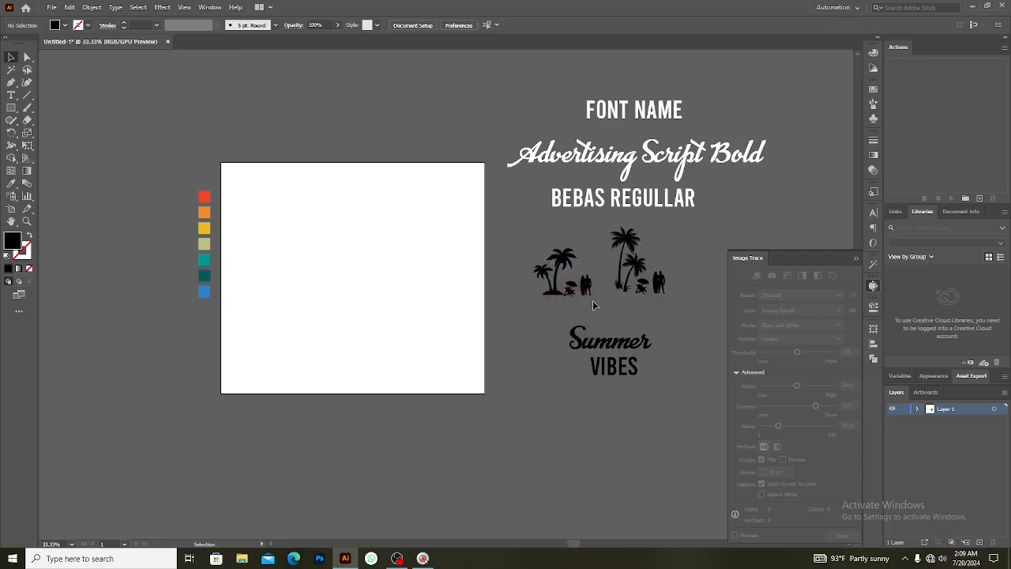
pyautogui.moveTo(521, 241); pyautogui.dragTo(522, 241)
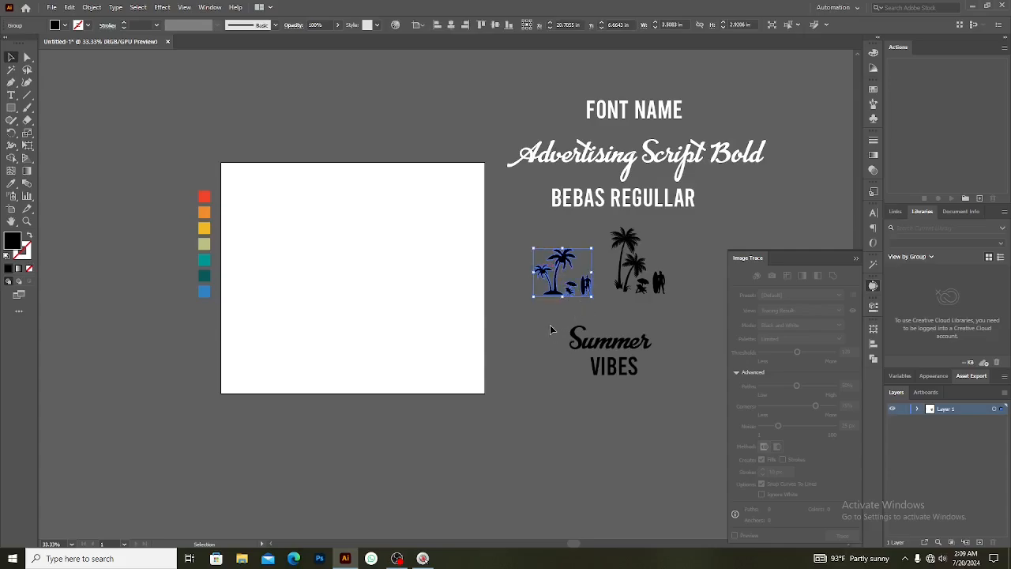
# Draw a black background rectangle of about 16.7 by 14.6 in covering the whole artboard and lock it.
pyautogui.click(10, 107)
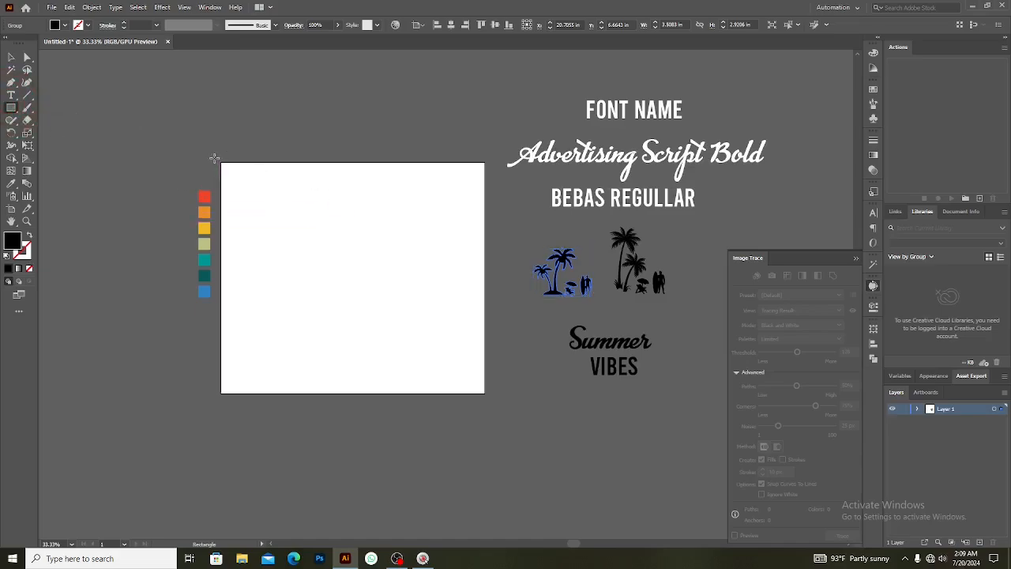
pyautogui.moveTo(214, 159)
pyautogui.mouseDown()
pyautogui.moveTo(400, 400)
pyautogui.moveTo(490, 400)
pyautogui.mouseUp()
pyautogui.click(11, 57)
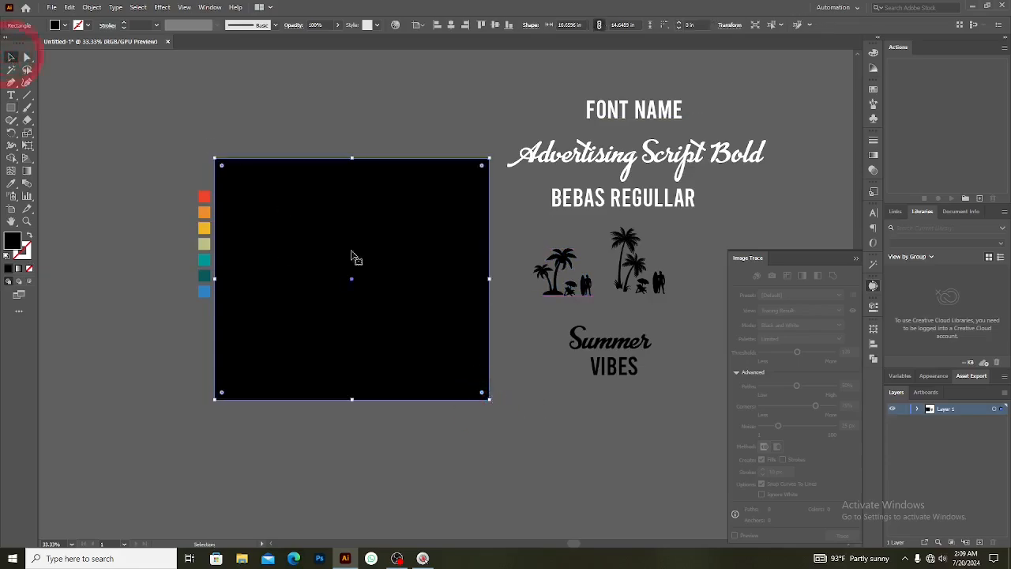
pyautogui.hotkey('ctrl', '2')
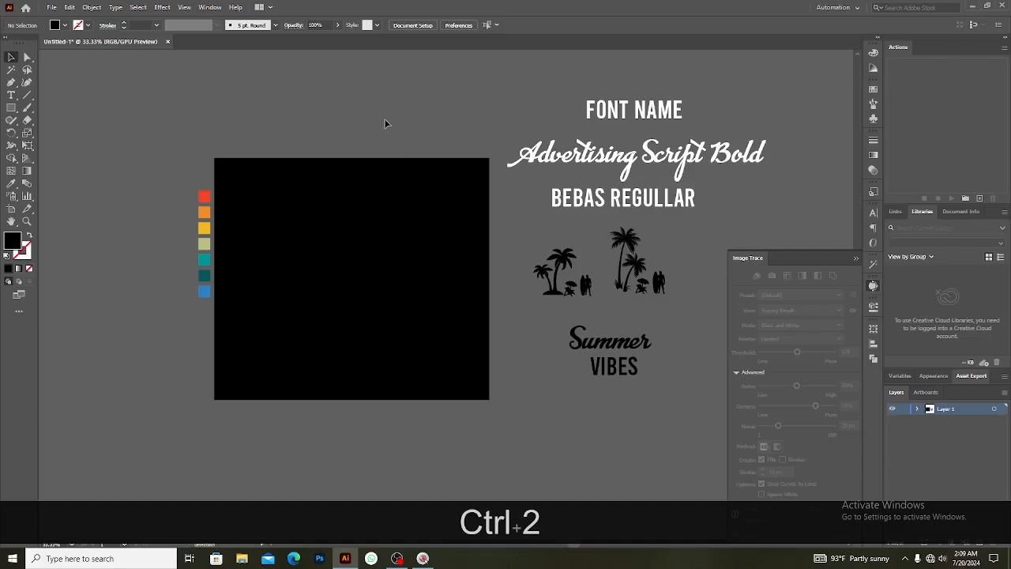
# Draw a thin horizontal bar about 12.4 by 1.1 in across the upper part of the black background and fill it white.
pyautogui.click(13, 109)
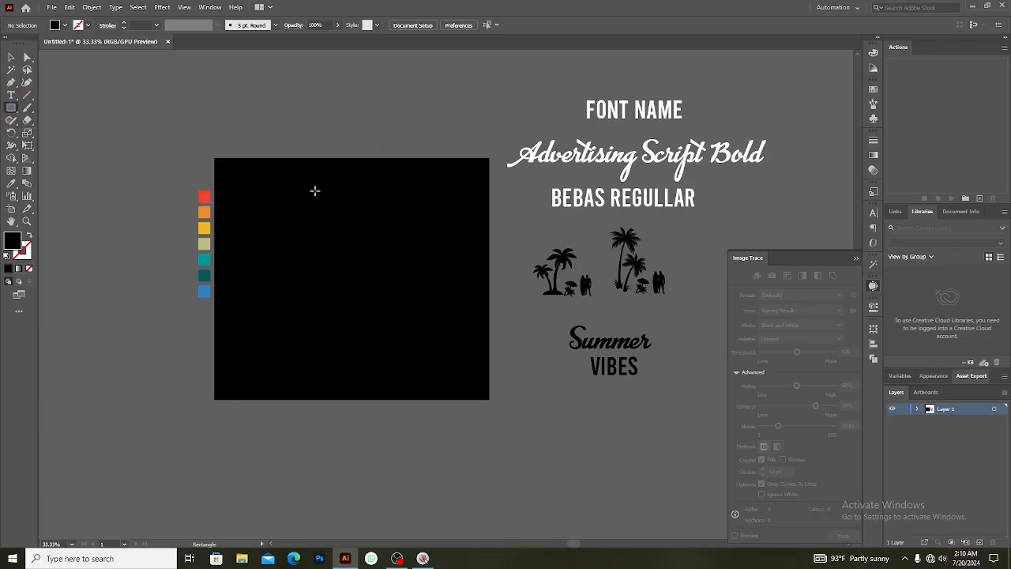
pyautogui.moveTo(254, 199); pyautogui.dragTo(458, 219)
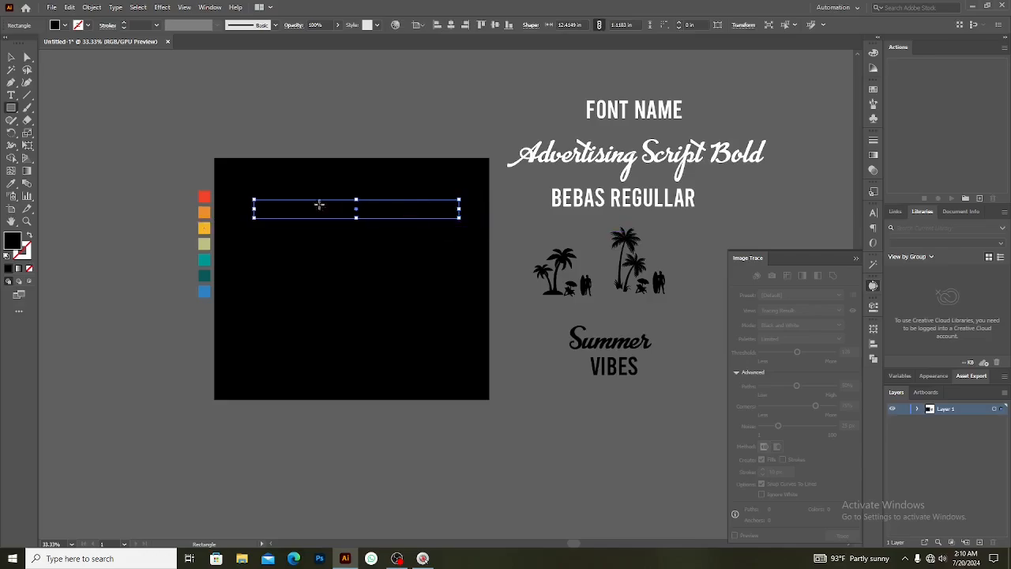
pyautogui.click(65, 29)
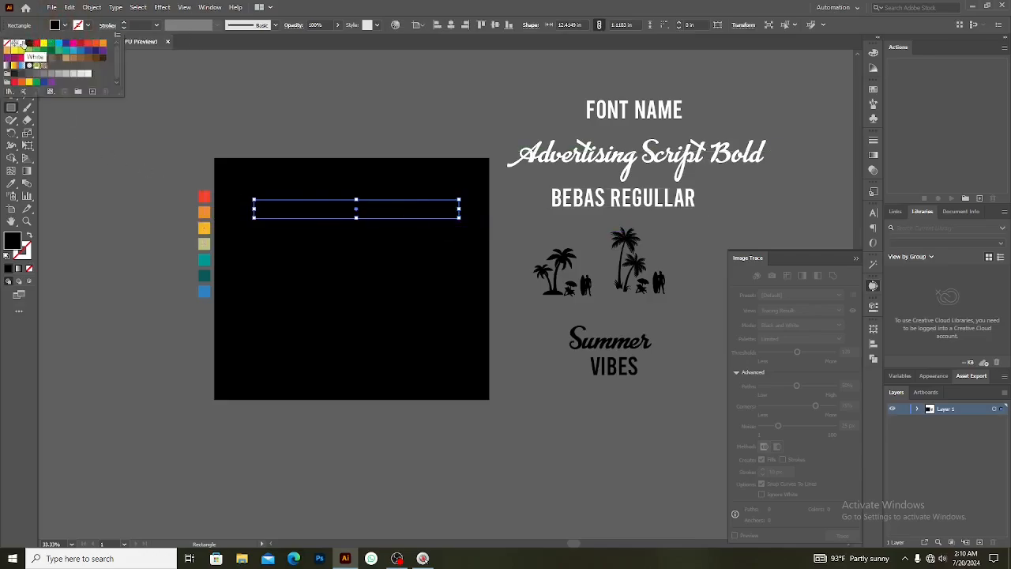
pyautogui.click(27, 56)
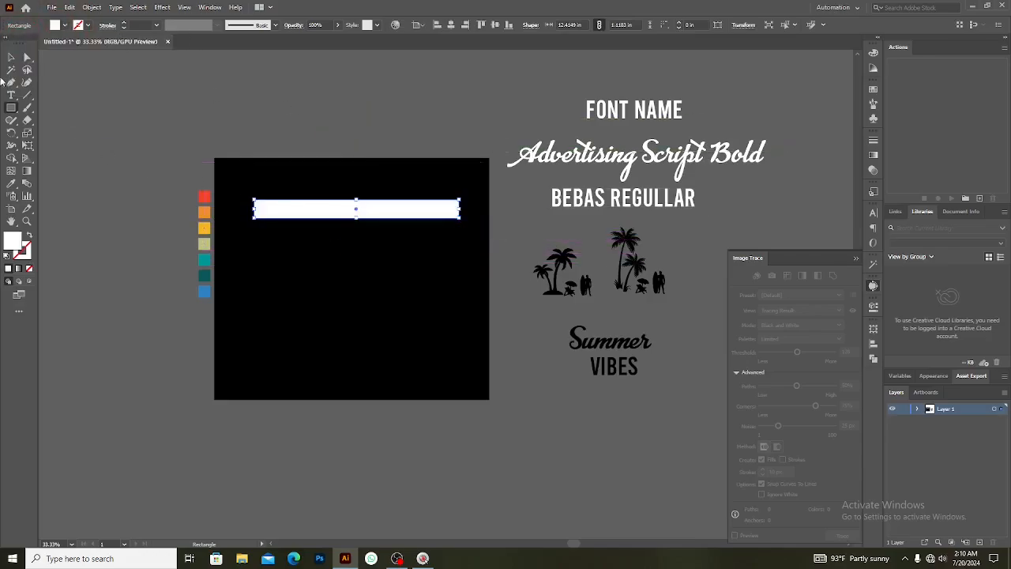
pyautogui.click(10, 57)
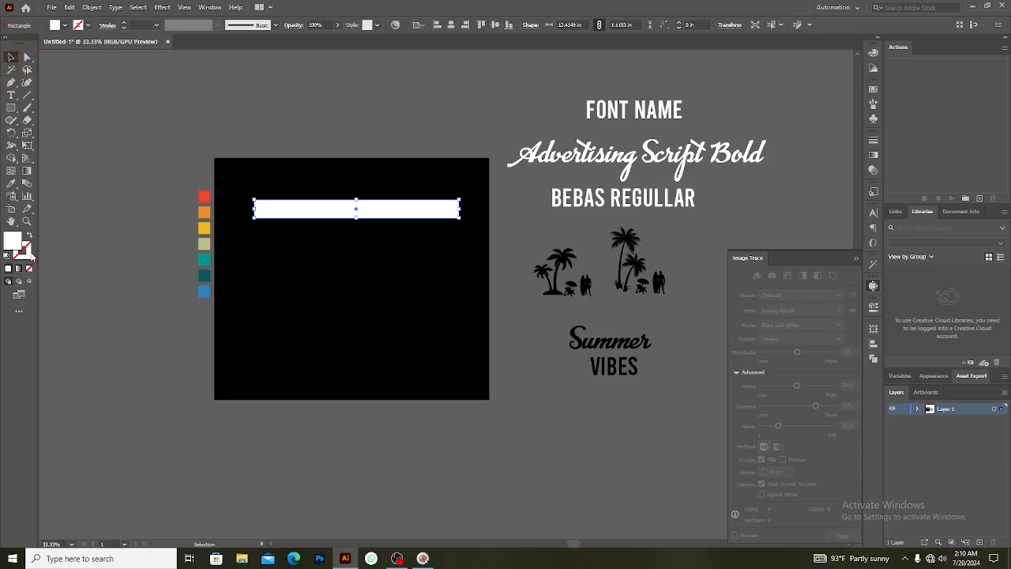
pyautogui.click(368, 134)
# Duplicate the white bar directly below itself and repeat the copy until eight evenly spaced bars are stacked.
pyautogui.moveTo(377, 210); pyautogui.dragTo(372, 230)
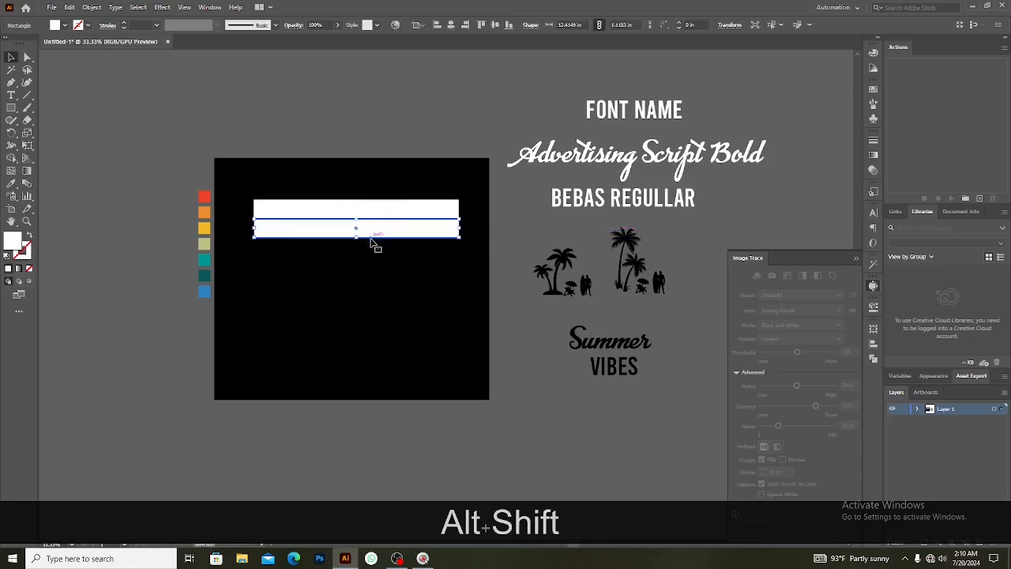
pyautogui.hotkey('ctrl', 'd')
pyautogui.hotkey('ctrl', 'd')
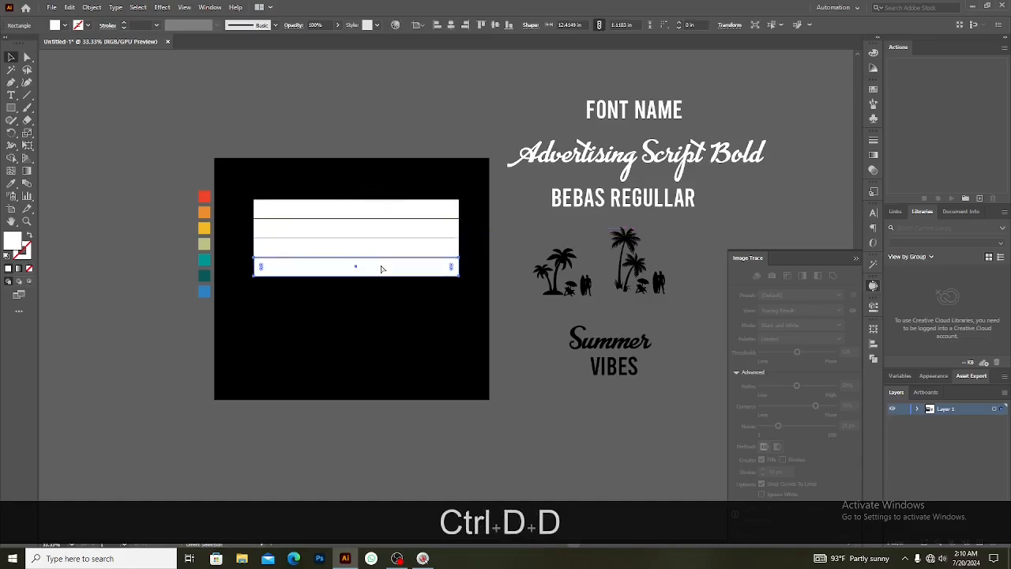
pyautogui.hotkey('ctrl', 'd')
pyautogui.hotkey('ctrl', 'd')
pyautogui.hotkey('ctrl', 'd')
pyautogui.hotkey('ctrl', 'd')
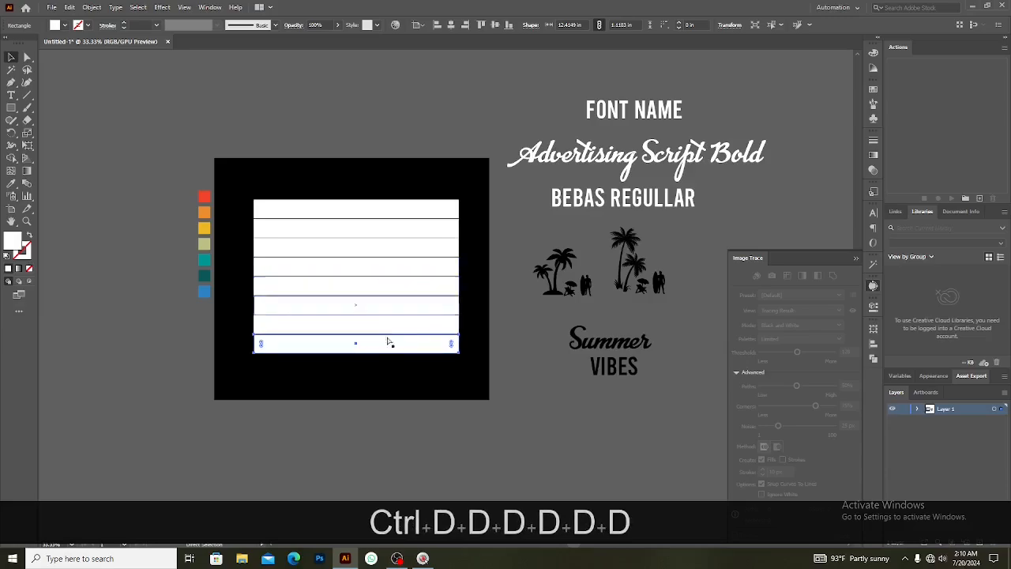
pyautogui.click(379, 383)
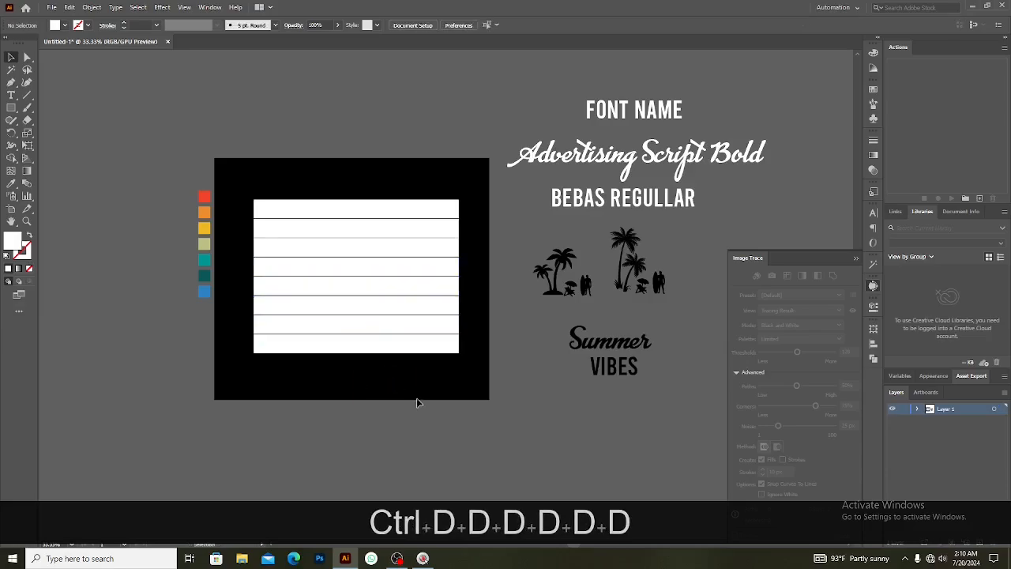
pyautogui.moveTo(389, 385); pyautogui.dragTo(399, 433)
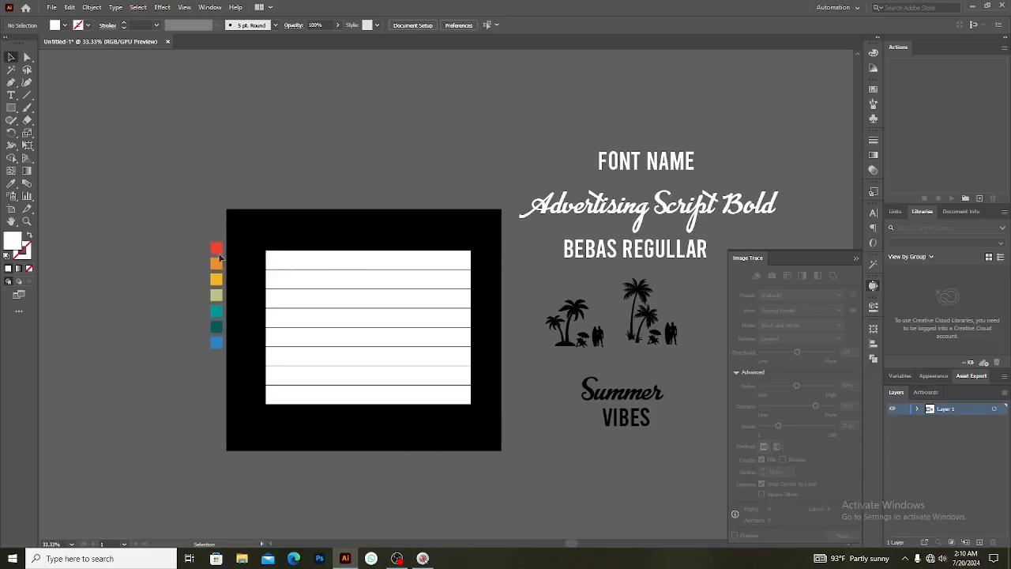
pyautogui.moveTo(207, 366); pyautogui.dragTo(206, 368)
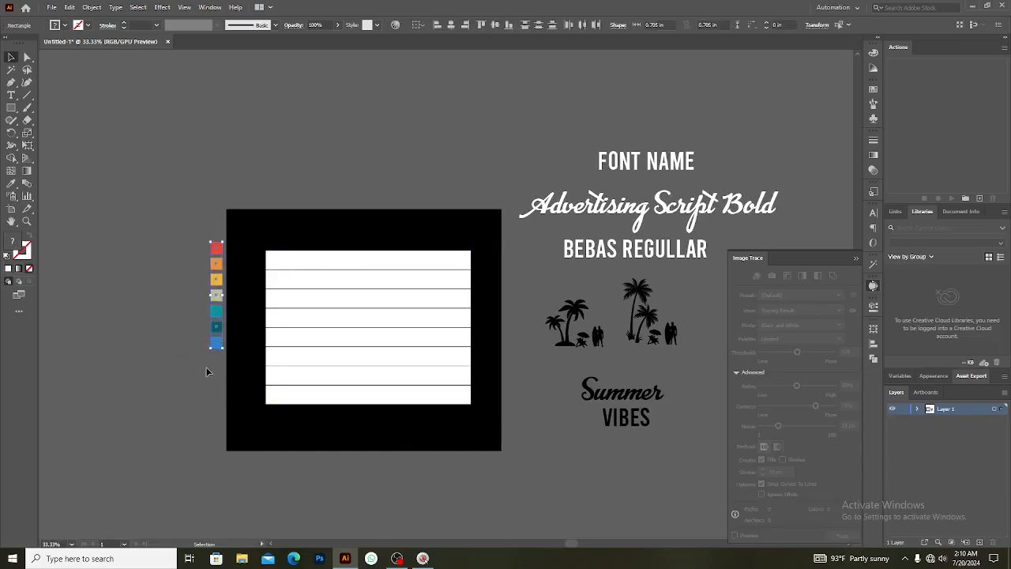
pyautogui.click(153, 224)
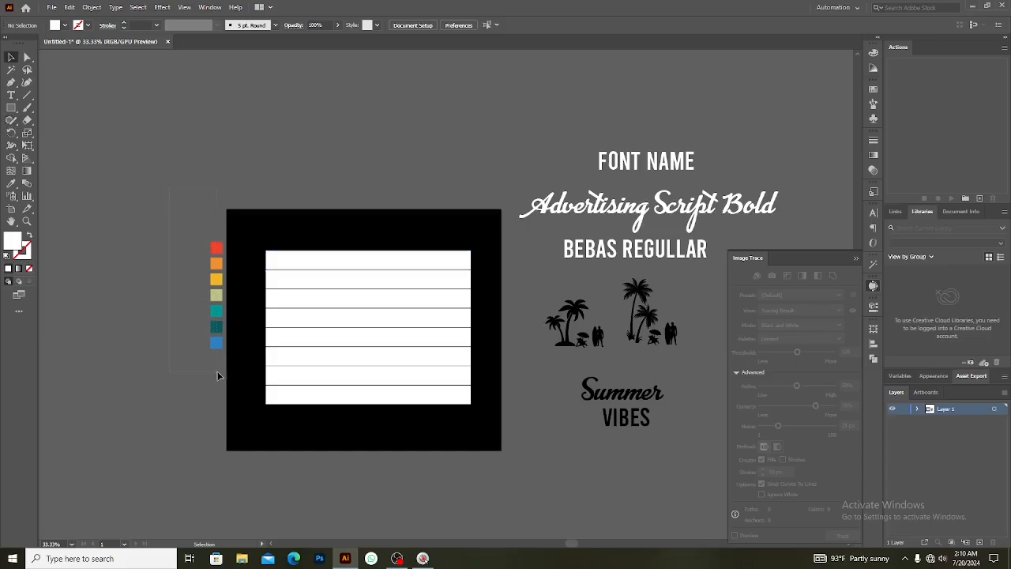
pyautogui.moveTo(218, 372); pyautogui.dragTo(217, 374)
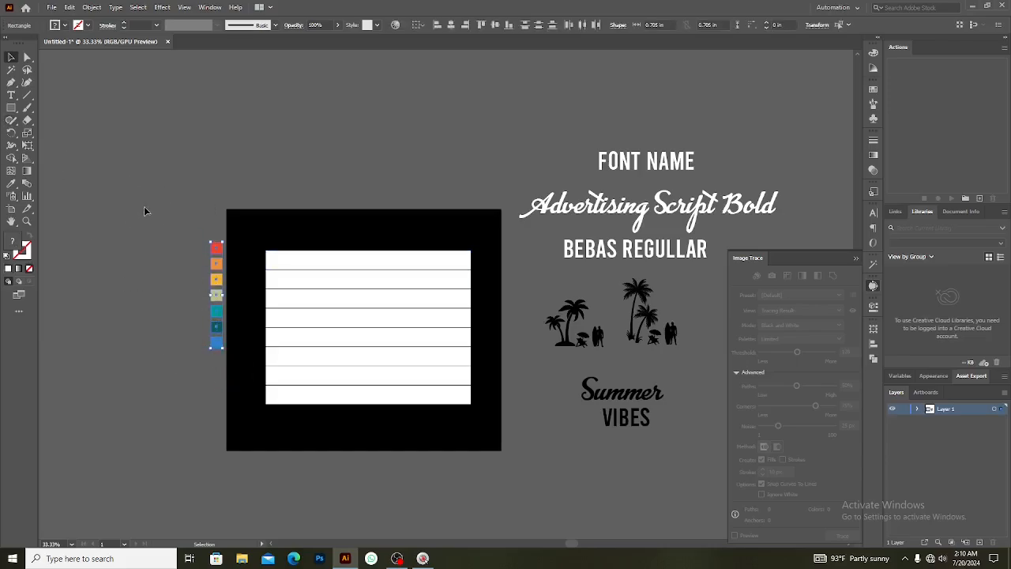
pyautogui.click(224, 375)
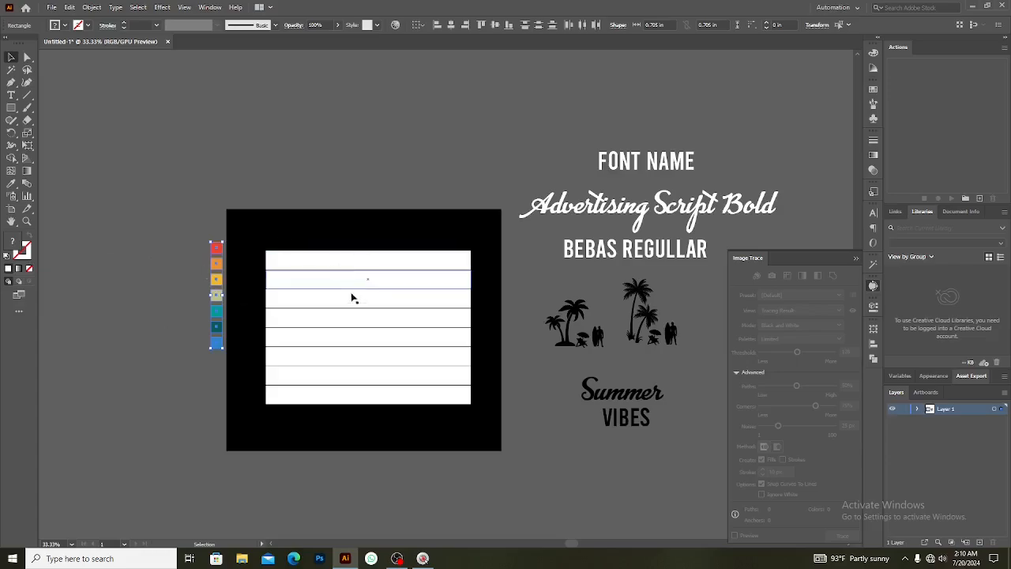
# Recolor the top four bars red, orange, yellow and olive green by sampling the matching palette swatches with the Eyedropper.
pyautogui.click(352, 259)
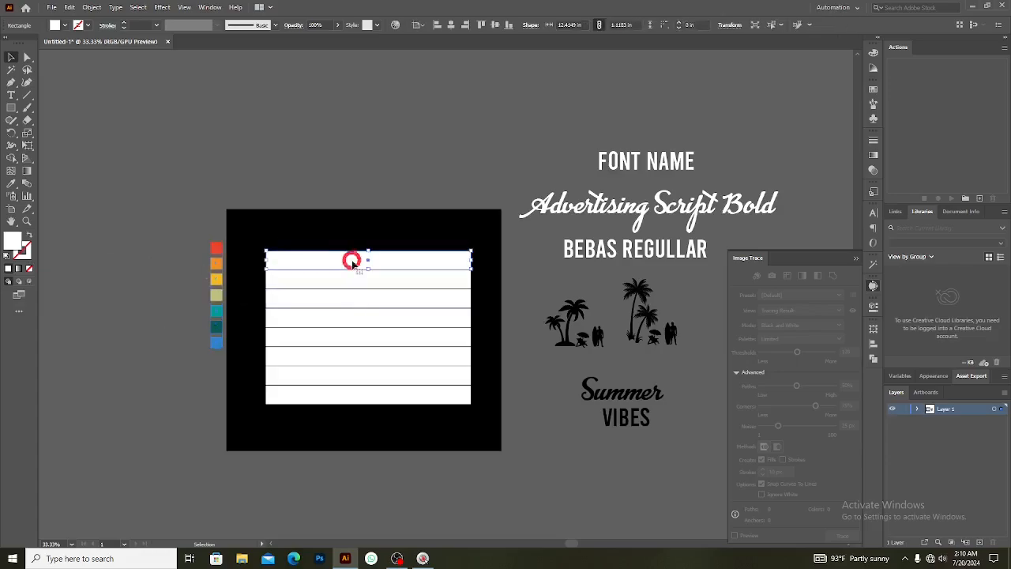
pyautogui.click(12, 185)
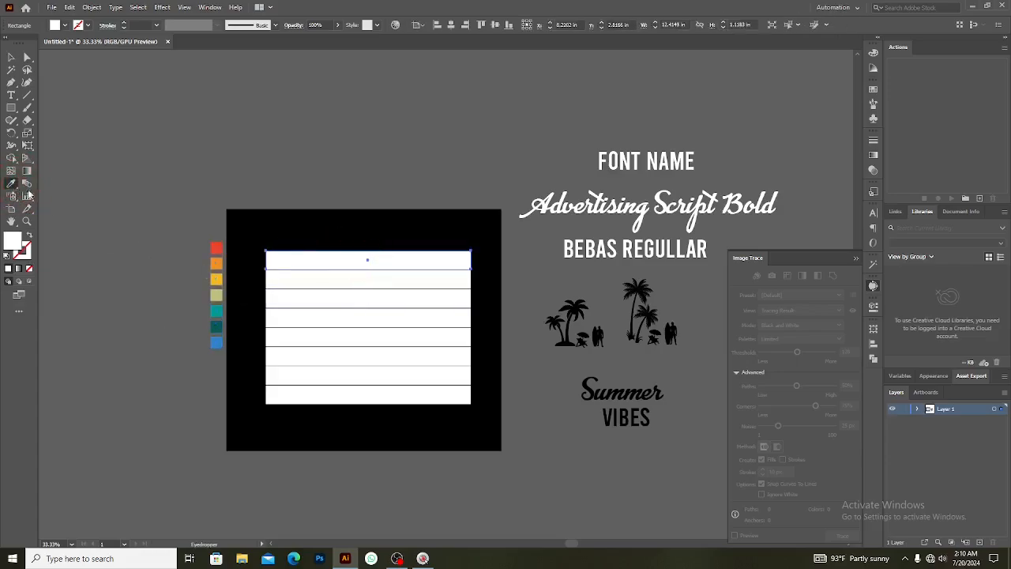
pyautogui.click(218, 247)
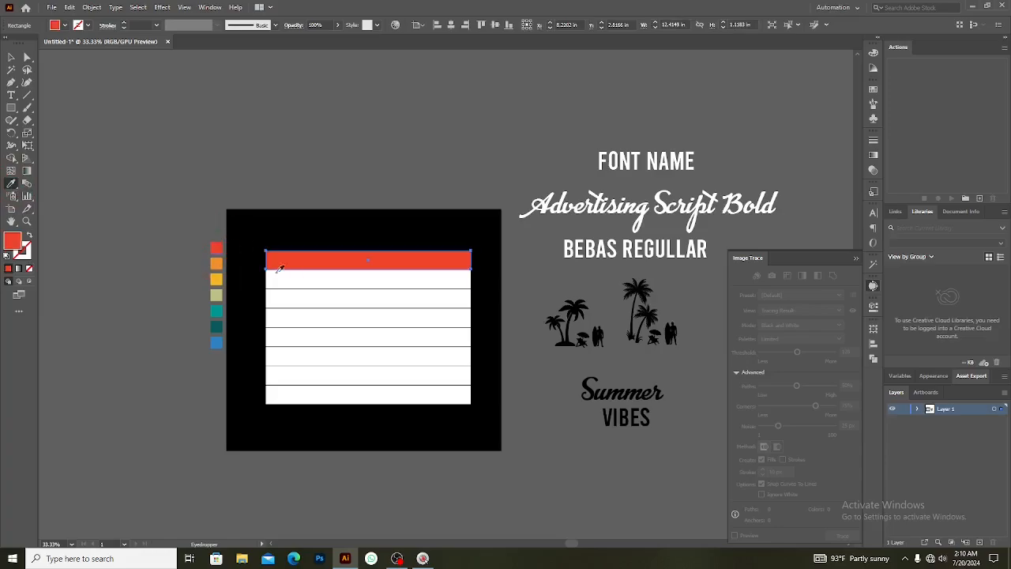
pyautogui.keyDown('ctrl'); pyautogui.click(316, 287); pyautogui.keyUp('ctrl')
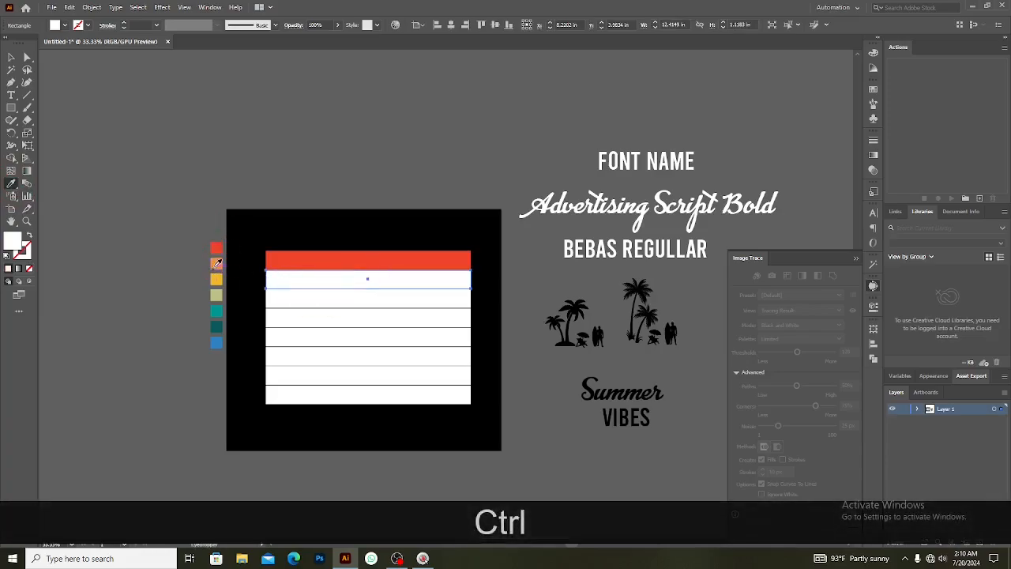
pyautogui.click(217, 263)
pyautogui.keyDown('ctrl'); pyautogui.click(321, 298); pyautogui.keyUp('ctrl')
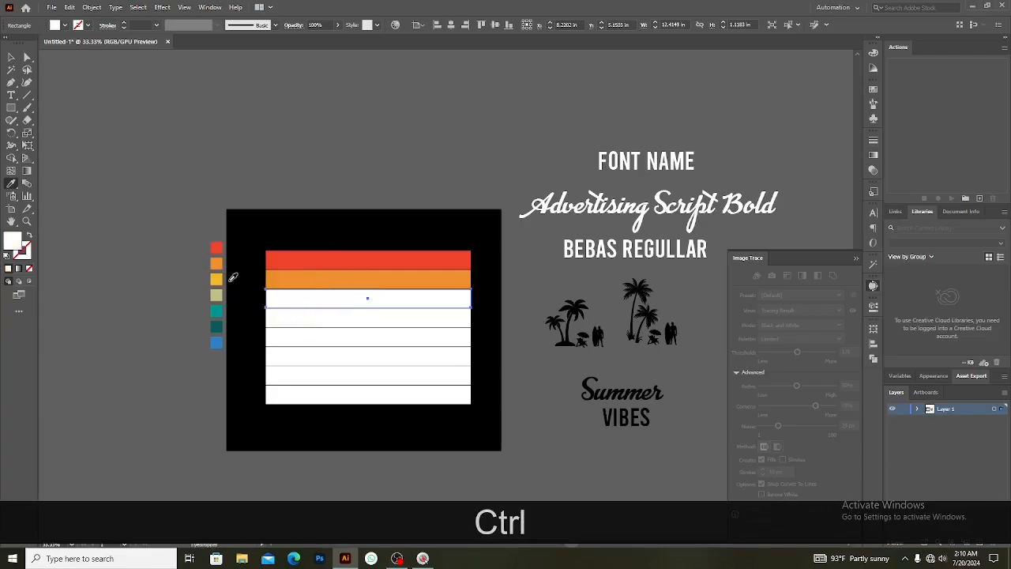
pyautogui.click(217, 279)
pyautogui.keyDown('ctrl'); pyautogui.click(318, 322); pyautogui.keyUp('ctrl')
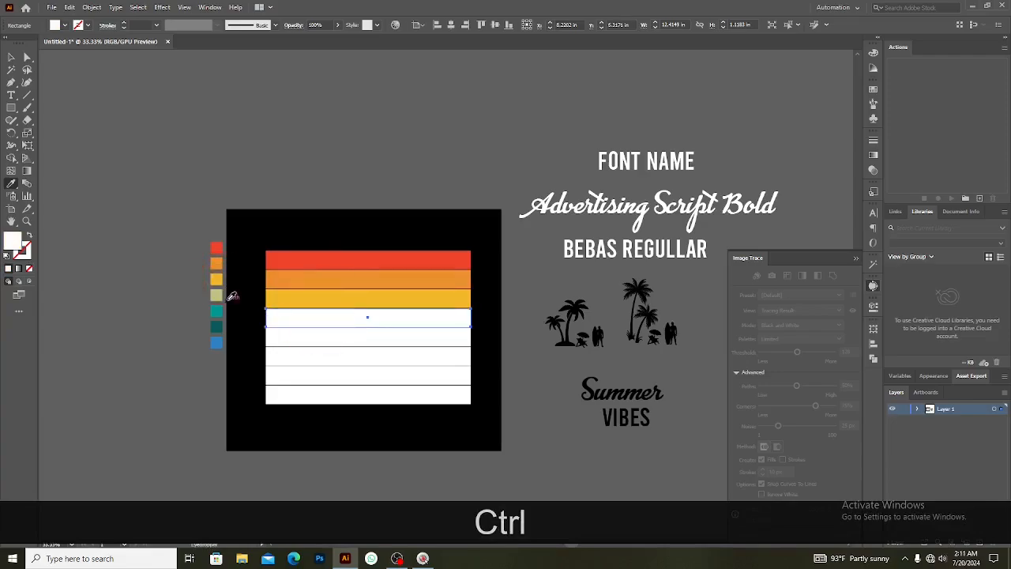
pyautogui.click(217, 294)
# Recolor the fifth to seventh bars teal, dark teal and blue from the palette swatches, and select the remaining white bar.
pyautogui.keyDown('ctrl'); pyautogui.click(309, 334); pyautogui.keyUp('ctrl')
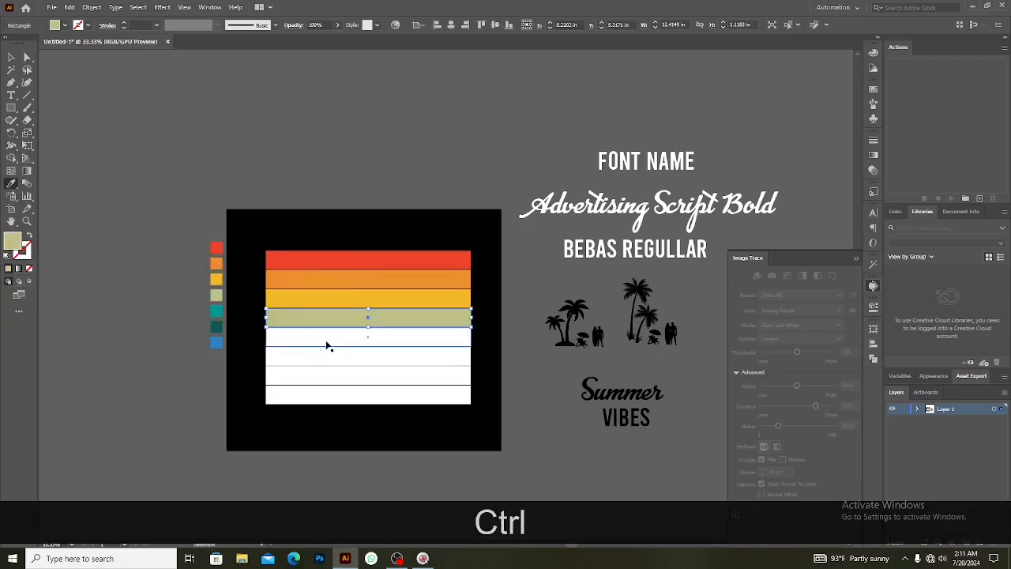
pyautogui.keyDown('ctrl'); pyautogui.click(328, 345); pyautogui.keyUp('ctrl')
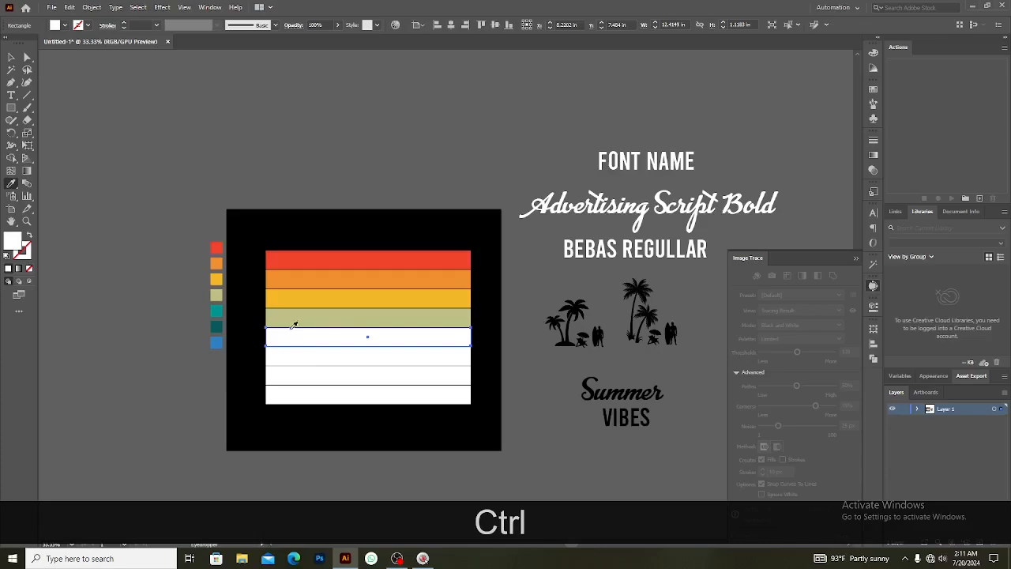
pyautogui.click(217, 310)
pyautogui.keyDown('ctrl'); pyautogui.click(326, 356); pyautogui.keyUp('ctrl')
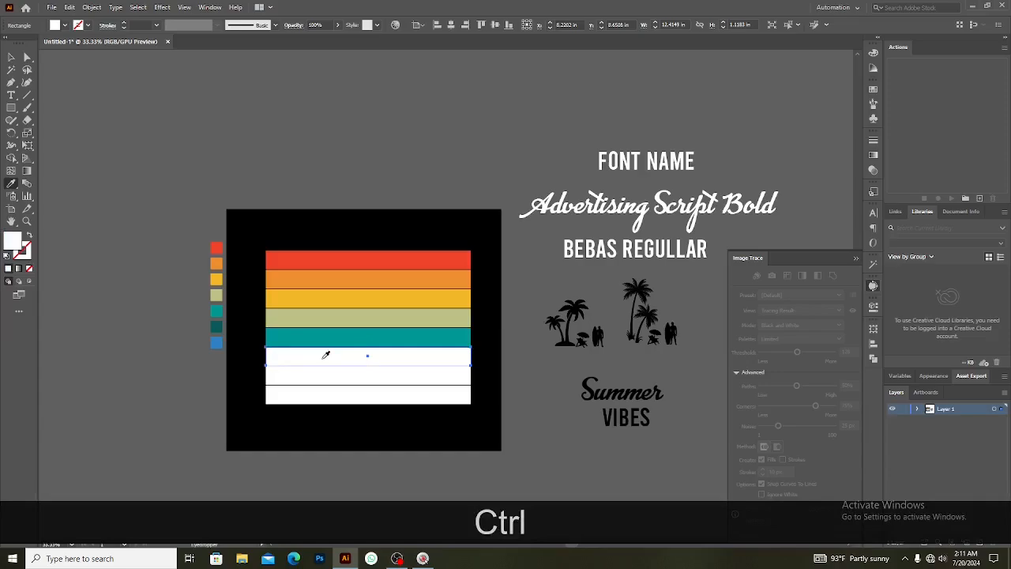
pyautogui.click(221, 326)
pyautogui.keyDown('ctrl'); pyautogui.click(334, 377); pyautogui.keyUp('ctrl')
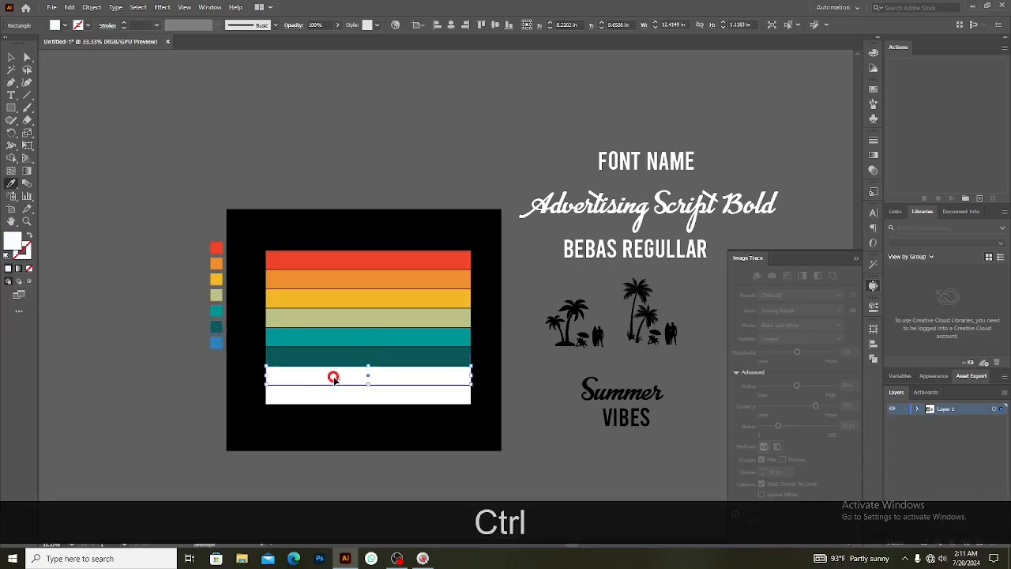
pyautogui.click(215, 342)
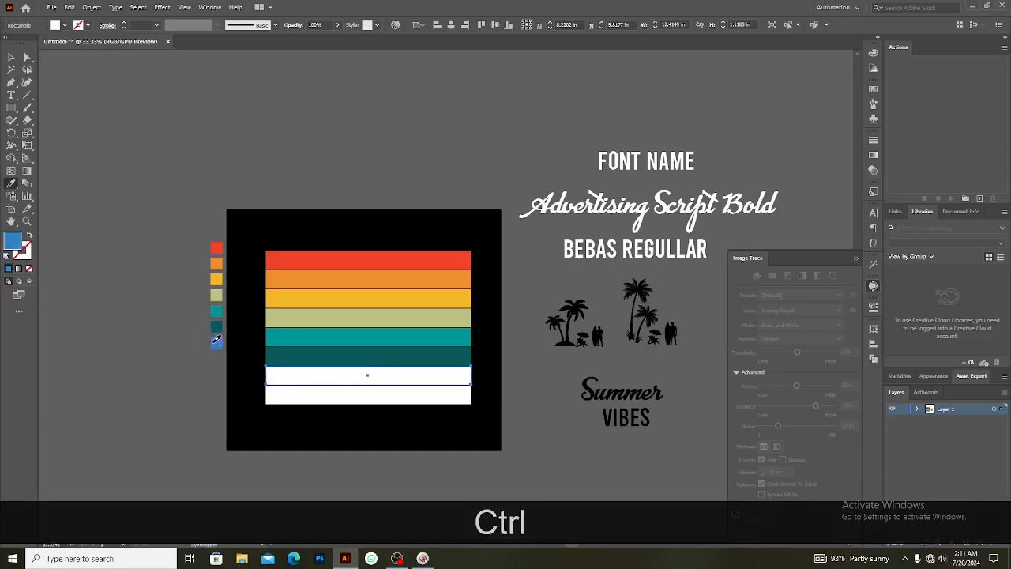
pyautogui.keyDown('ctrl'); pyautogui.click(328, 399); pyautogui.keyUp('ctrl')
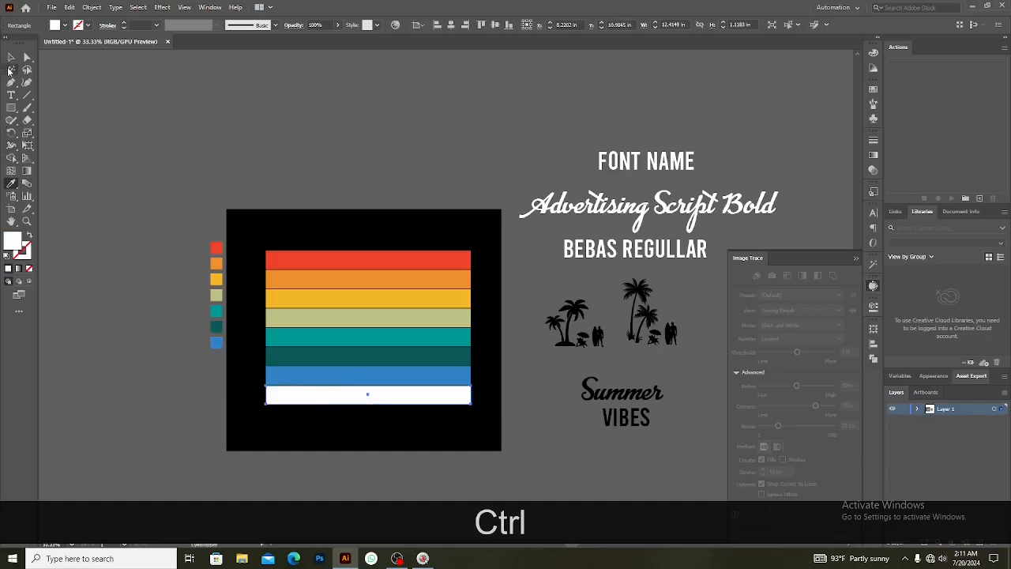
# Draw a white circle about 8.07 in in diameter in the empty area above the black background.
pyautogui.click(11, 57)
pyautogui.click(479, 120)
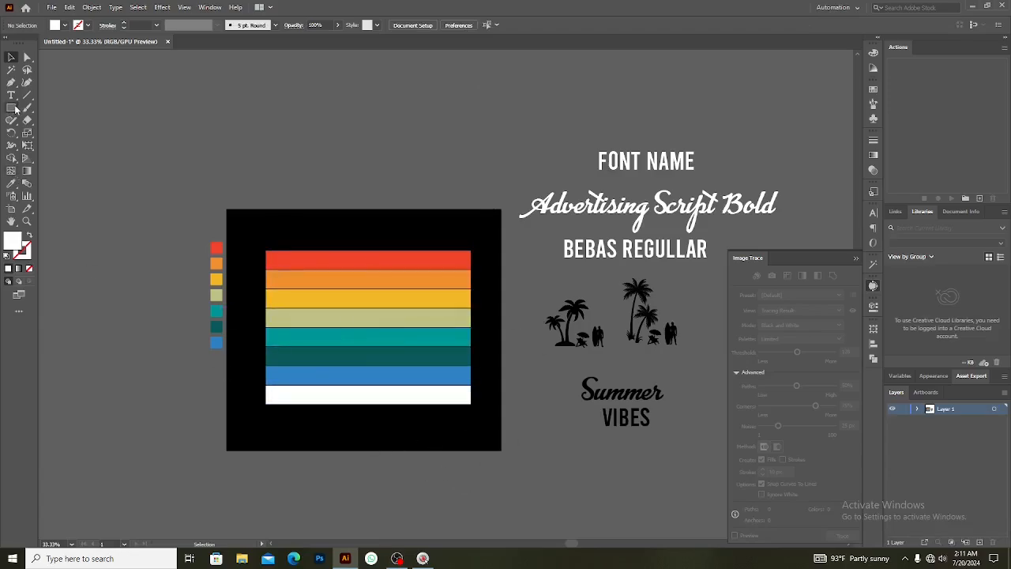
pyautogui.moveTo(12, 109); pyautogui.dragTo(60, 139)
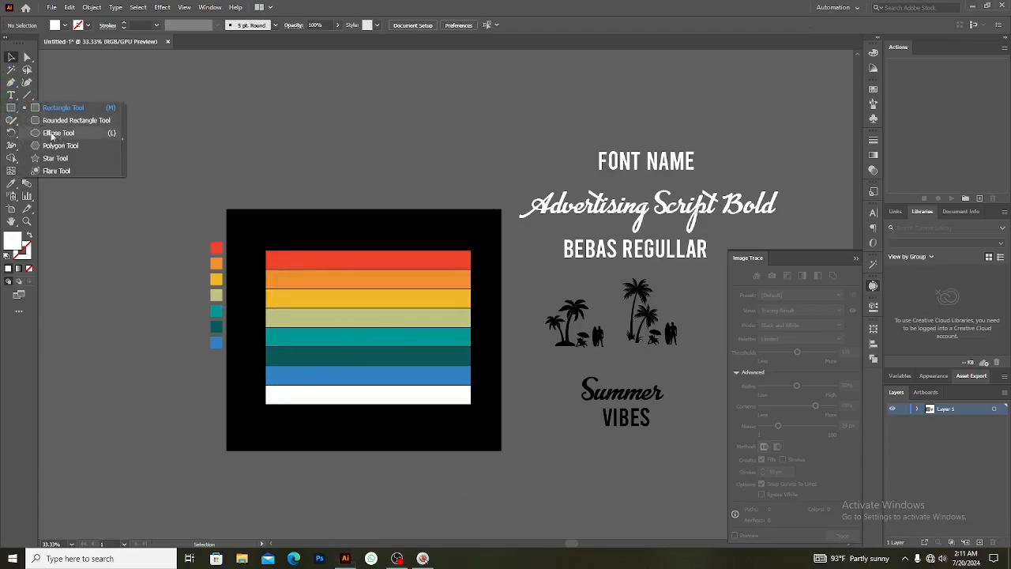
pyautogui.click(51, 136)
pyautogui.moveTo(302, 125)
pyautogui.mouseDown()
pyautogui.moveTo(320, 127)
pyautogui.moveTo(369, 189)
pyautogui.mouseUp()
# Duplicate the whole stack of eight colored bars and place the copy beside the palette, outside the black background.
pyautogui.press('v')
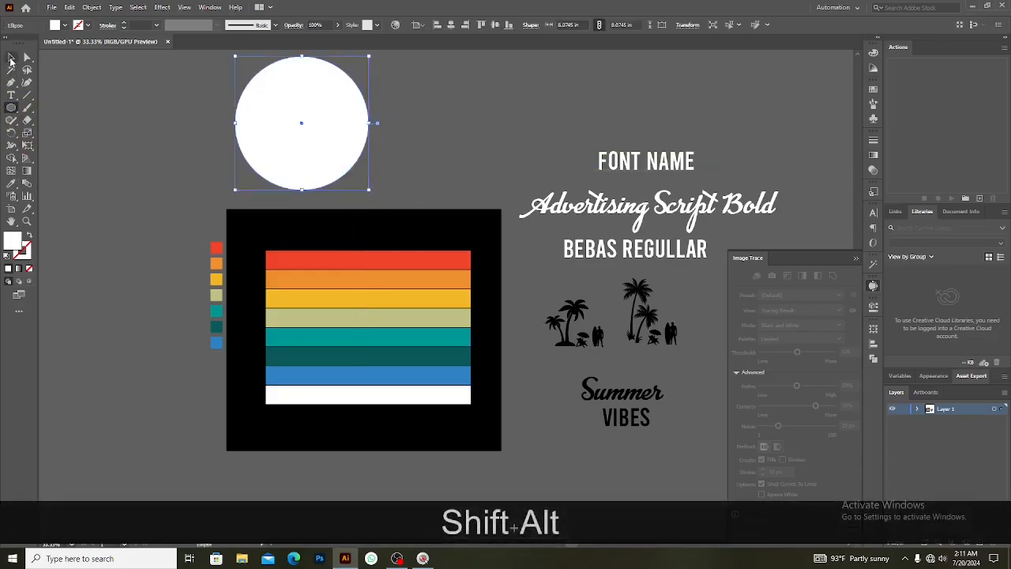
pyautogui.click(362, 254)
pyautogui.moveTo(370, 311); pyautogui.dragTo(89, 275)
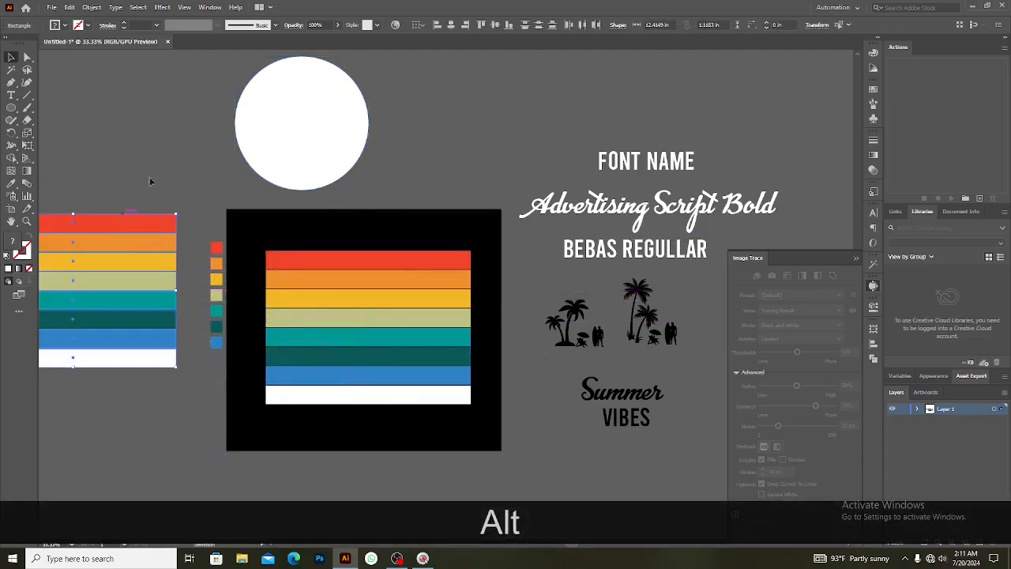
# Center the white circle over the colored bars on the black background and clip the bars to it with a clipping mask.
pyautogui.moveTo(308, 121); pyautogui.dragTo(369, 320)
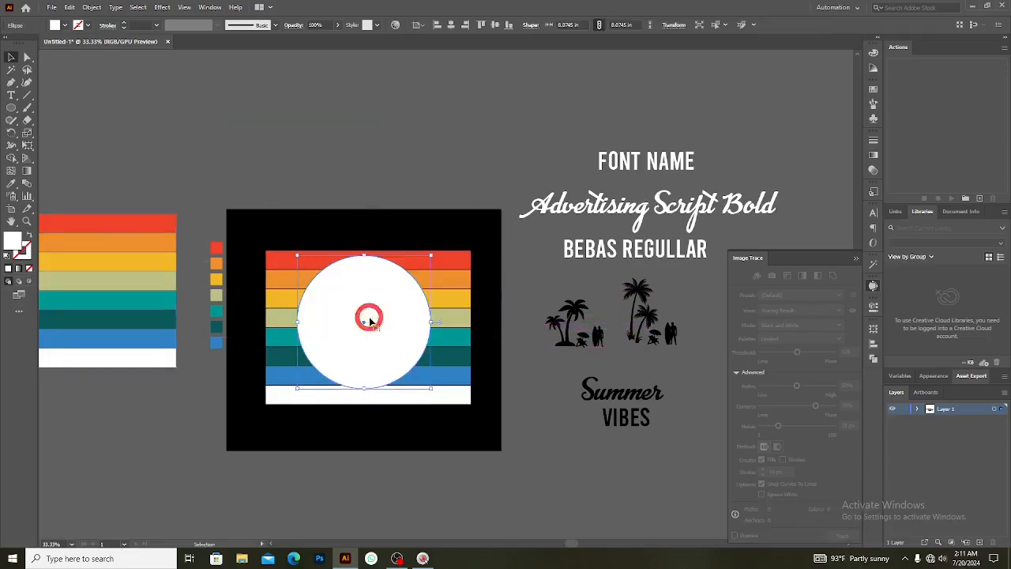
pyautogui.click(415, 438)
pyautogui.moveTo(442, 421); pyautogui.dragTo(296, 228)
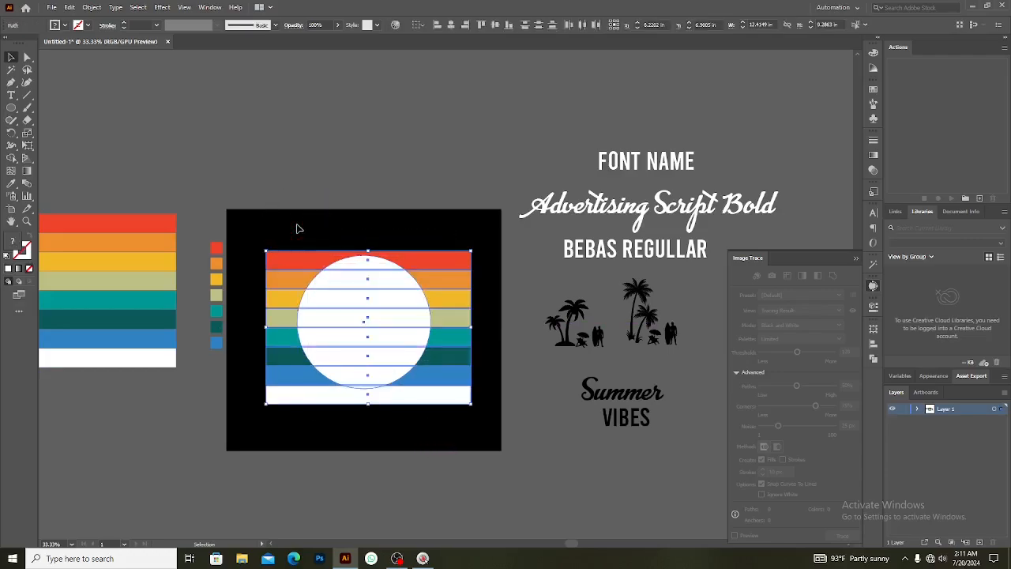
pyautogui.rightClick(376, 322)
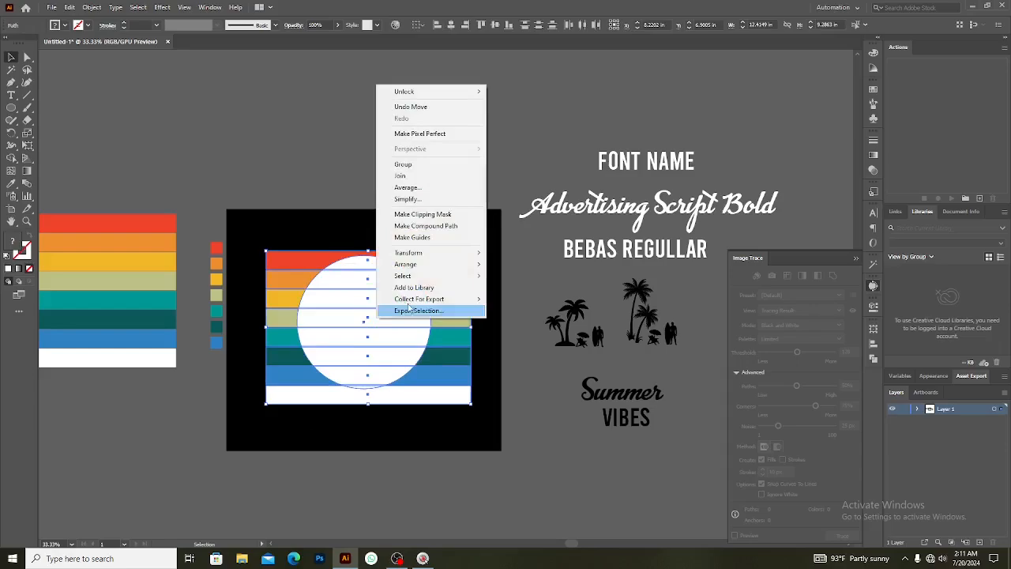
pyautogui.click(437, 220)
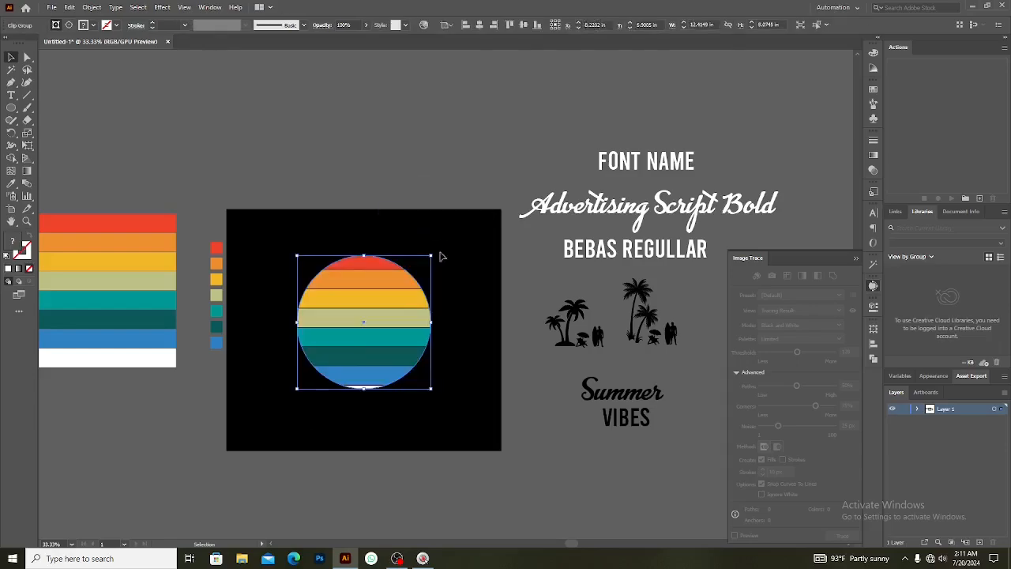
pyautogui.click(378, 423)
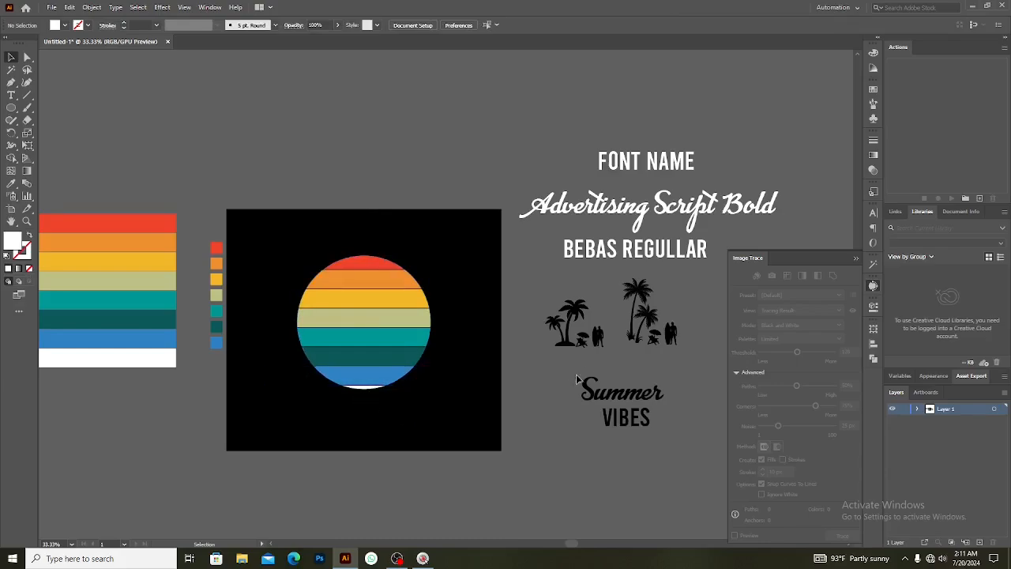
# Shift the shorter palm scene toward the black background, and place the taller palm-and-surfer scene on the striped sun, in front of the stripes.
pyautogui.moveTo(569, 349); pyautogui.dragTo(529, 323)
pyautogui.click(550, 378)
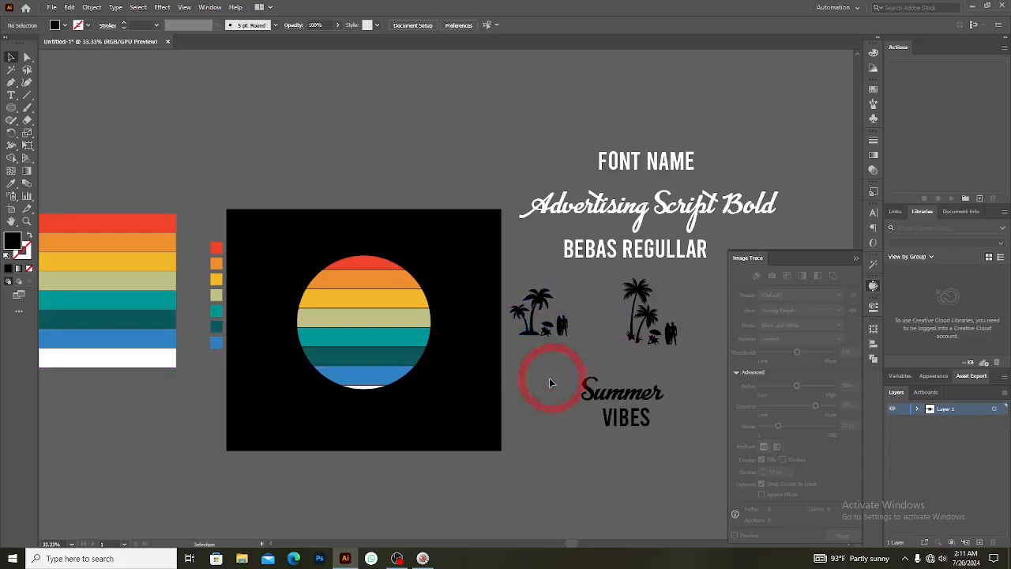
pyautogui.click(636, 335)
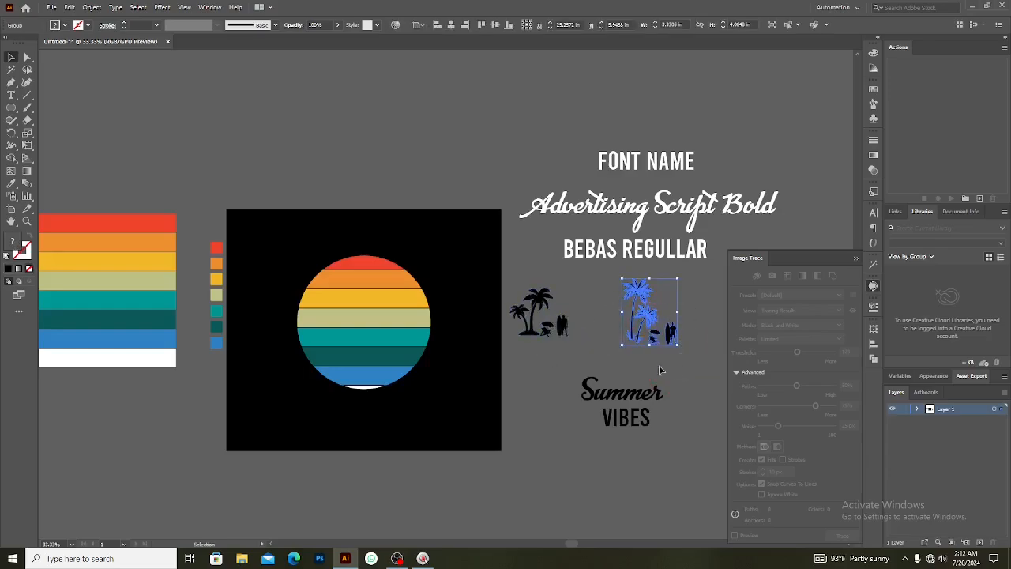
pyautogui.click(582, 353)
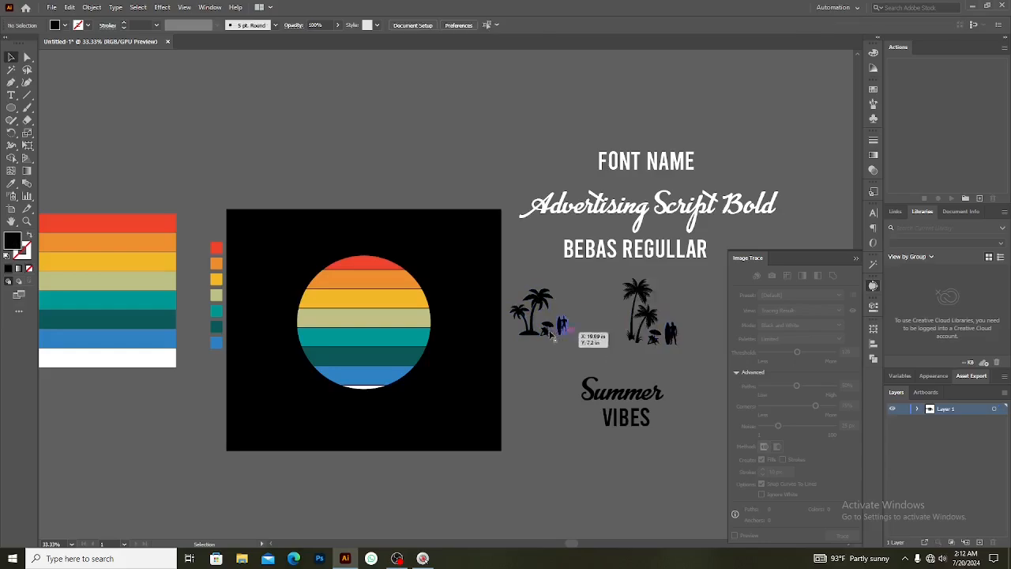
pyautogui.moveTo(650, 320); pyautogui.dragTo(391, 363)
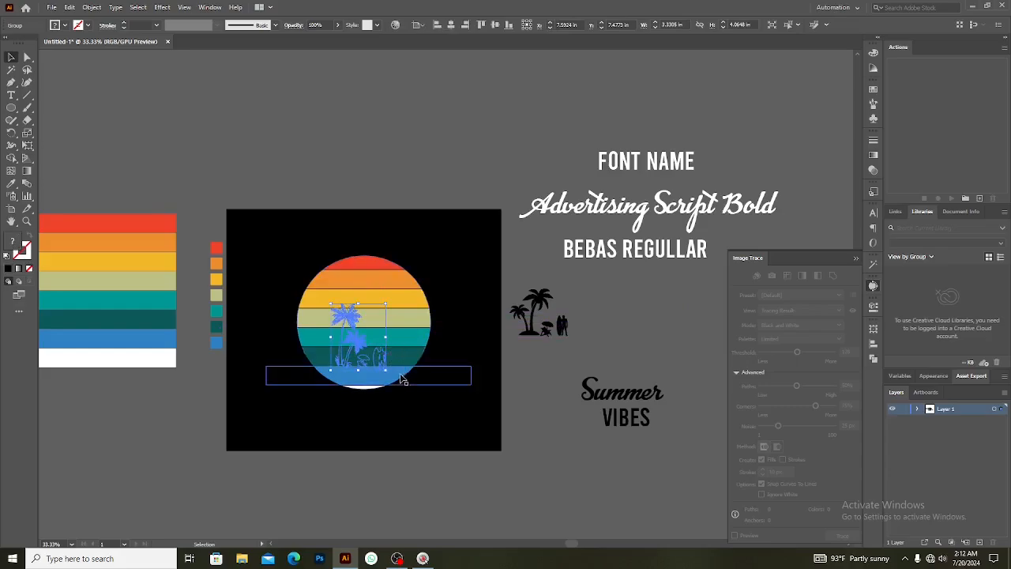
pyautogui.hotkey('ctrl', 'x')
pyautogui.hotkey('ctrl', 'f')
pyautogui.click(545, 374)
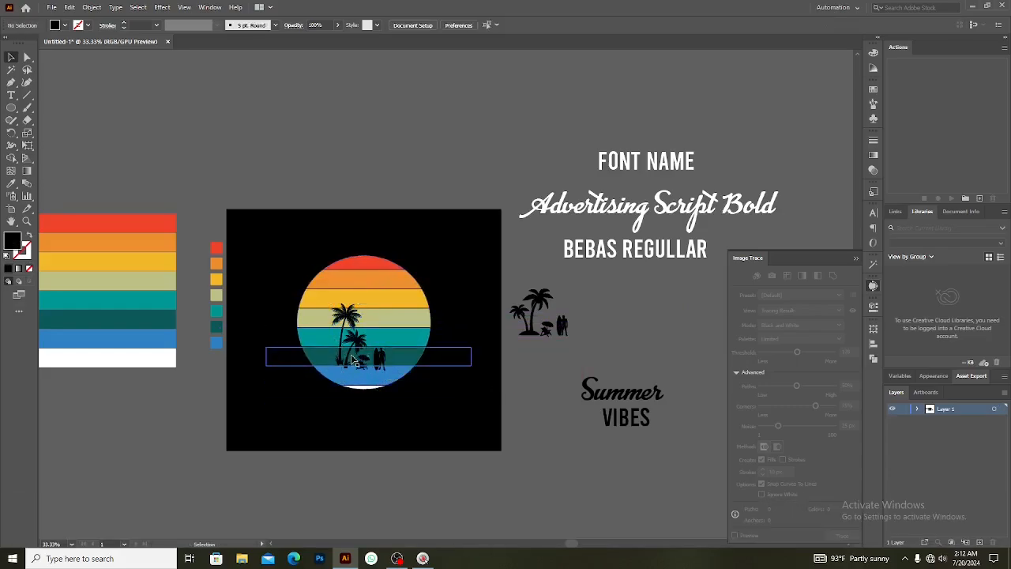
# Try the shorter palm scene on the striped sun in place of the taller one, bringing it to the front.
pyautogui.moveTo(352, 345); pyautogui.dragTo(698, 319)
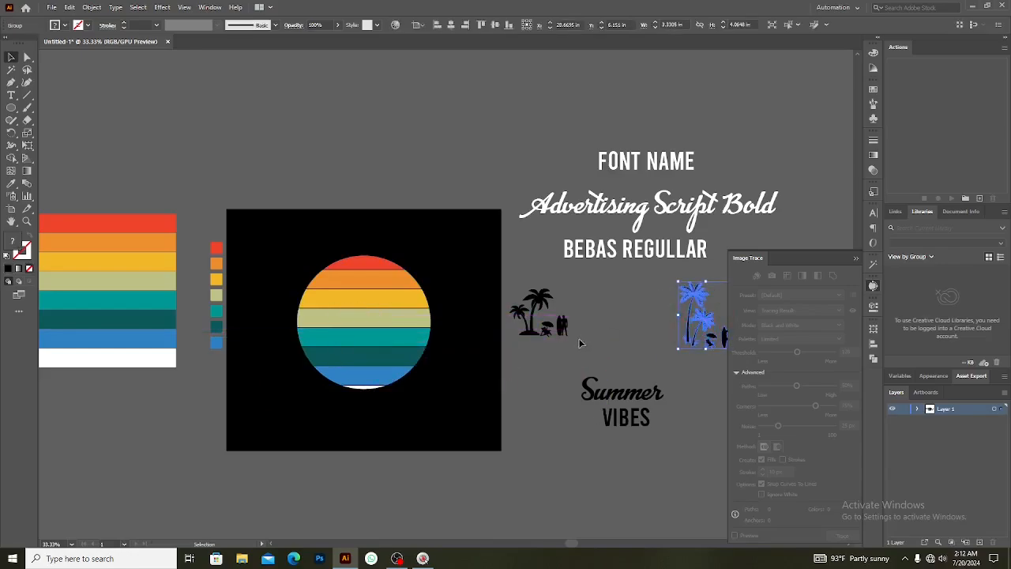
pyautogui.click(518, 291)
pyautogui.hotkey('ctrl', 'x')
pyautogui.hotkey('ctrl', 'f')
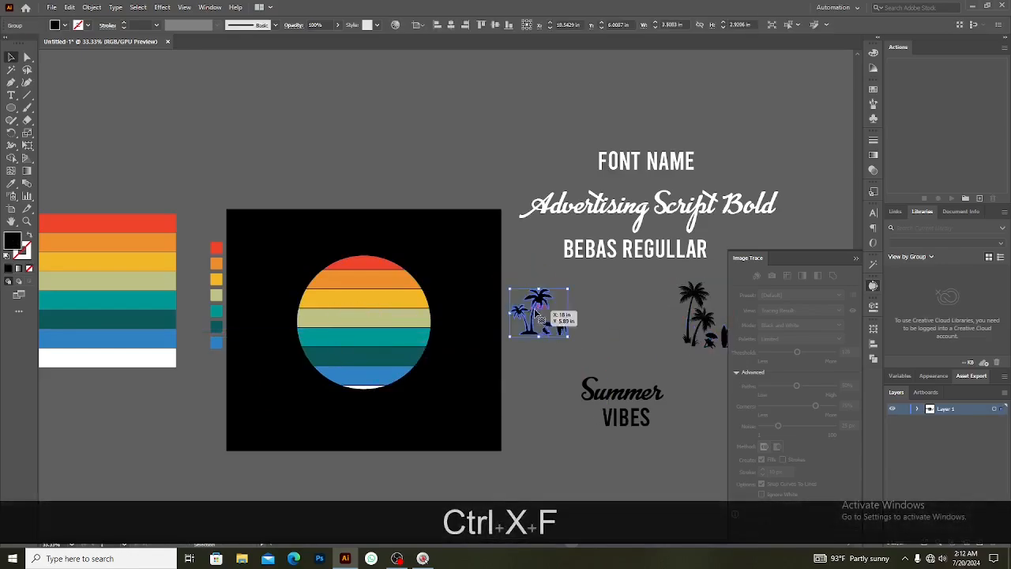
pyautogui.moveTo(512, 306); pyautogui.dragTo(361, 338)
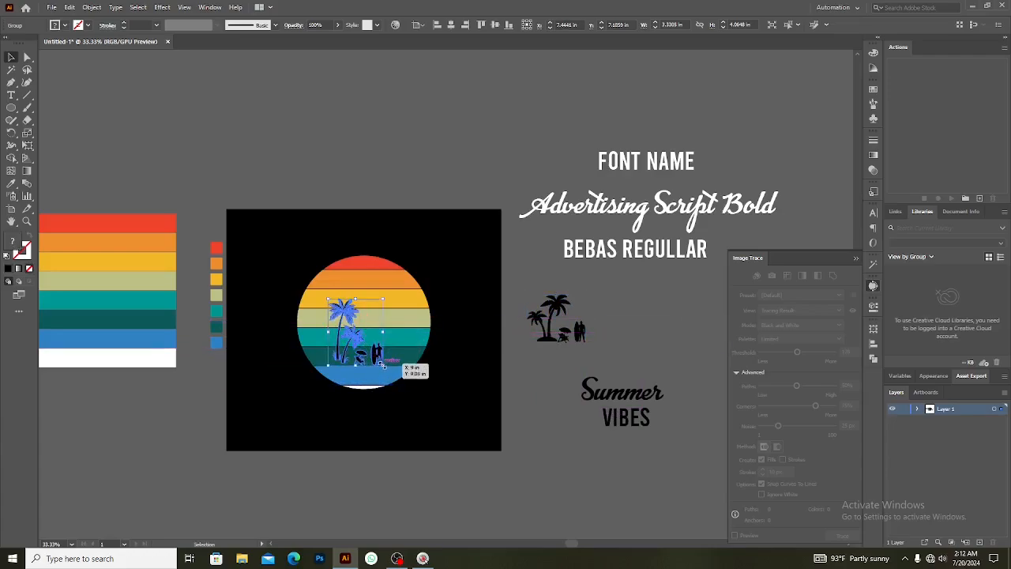
# Enlarge the taller palm scene proportionally to about 4.5 by 5.5 in and move it slightly up, standing on the dark teal stripe.
pyautogui.hotkey('shift', 'alt')
pyautogui.moveTo(384, 366); pyautogui.dragTo(353, 342)
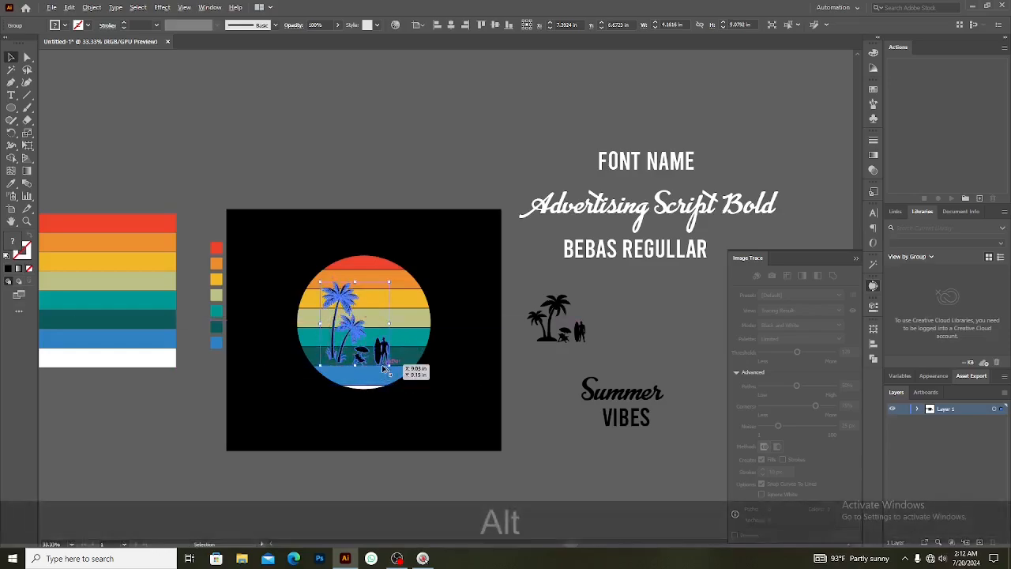
pyautogui.keyDown('alt'); pyautogui.scroll(2, 385, 360); pyautogui.keyUp('alt')
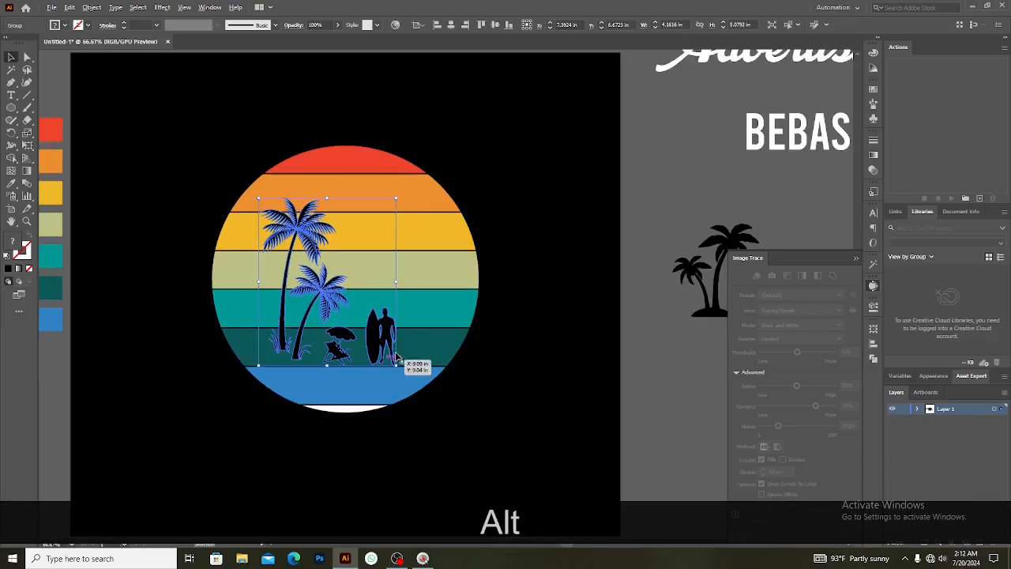
pyautogui.click(638, 345)
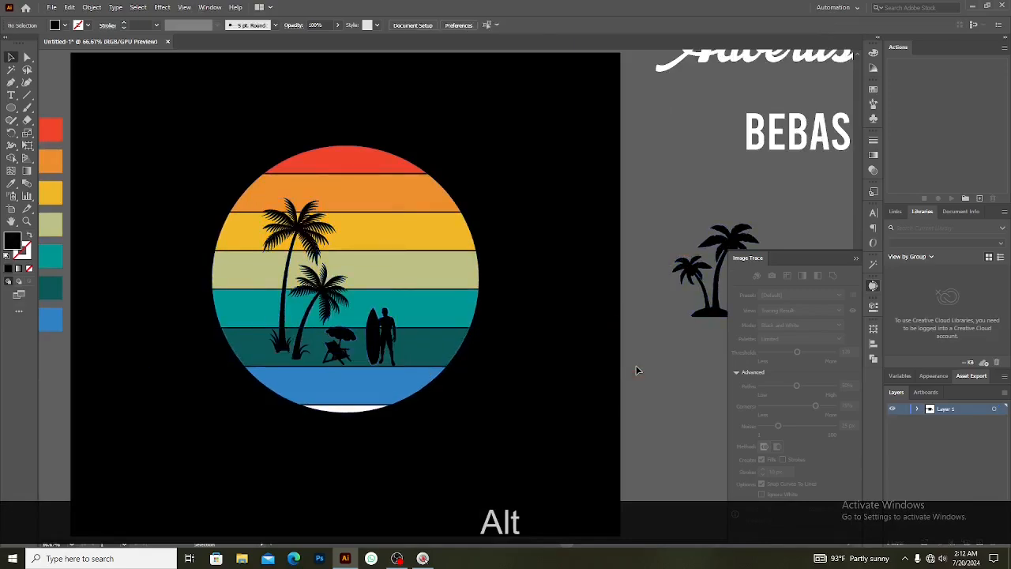
pyautogui.click(298, 328)
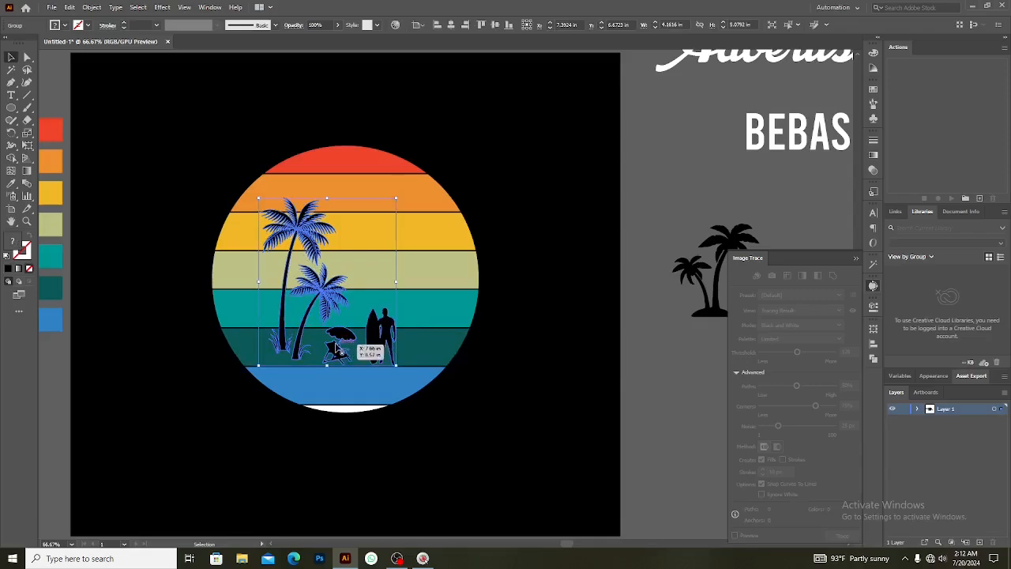
pyautogui.moveTo(347, 351); pyautogui.dragTo(401, 366)
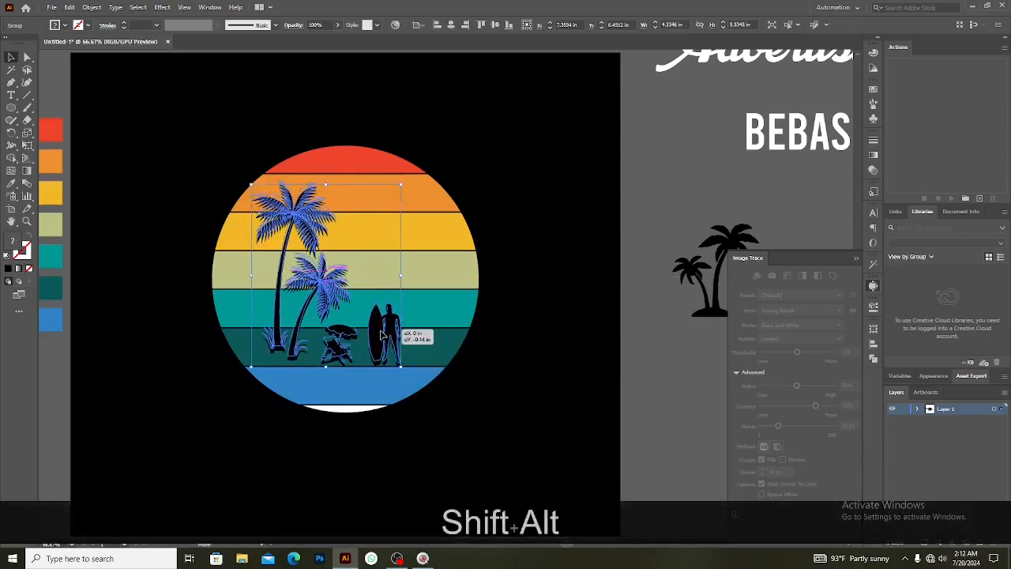
pyautogui.click(661, 382)
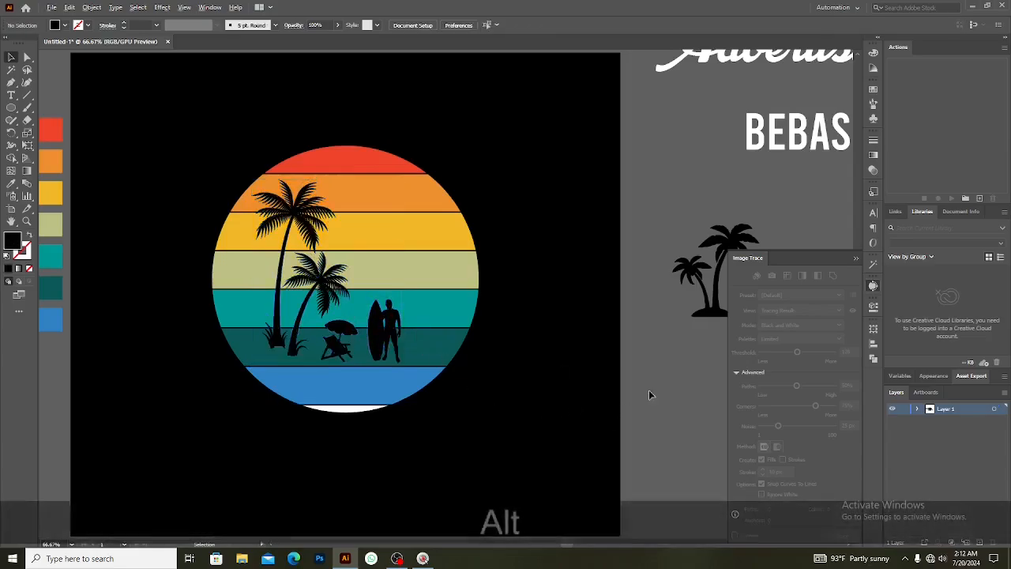
pyautogui.scroll(-1, 650, 391)
pyautogui.scroll(1, 639, 392)
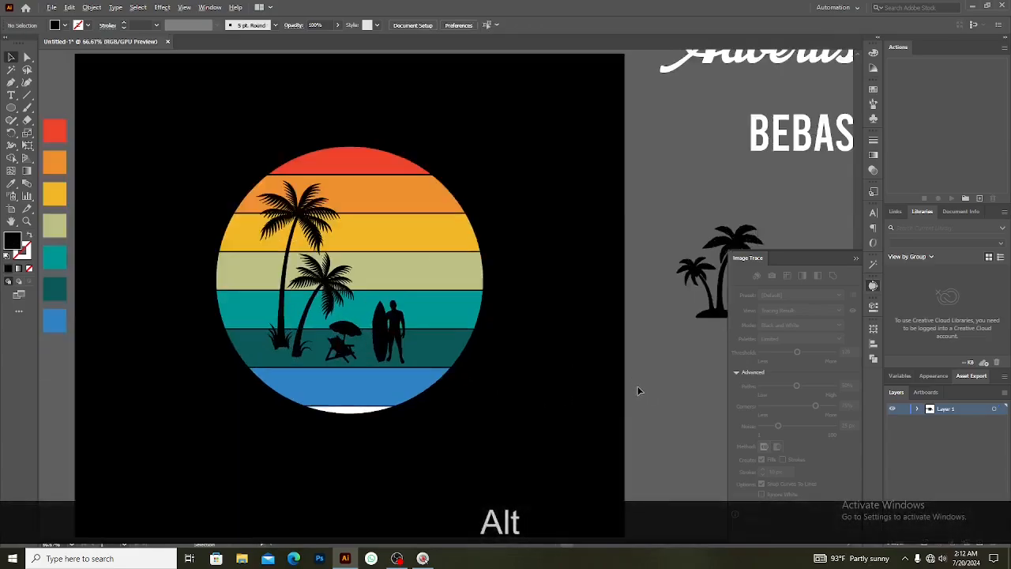
pyautogui.scroll(-1, 638, 390)
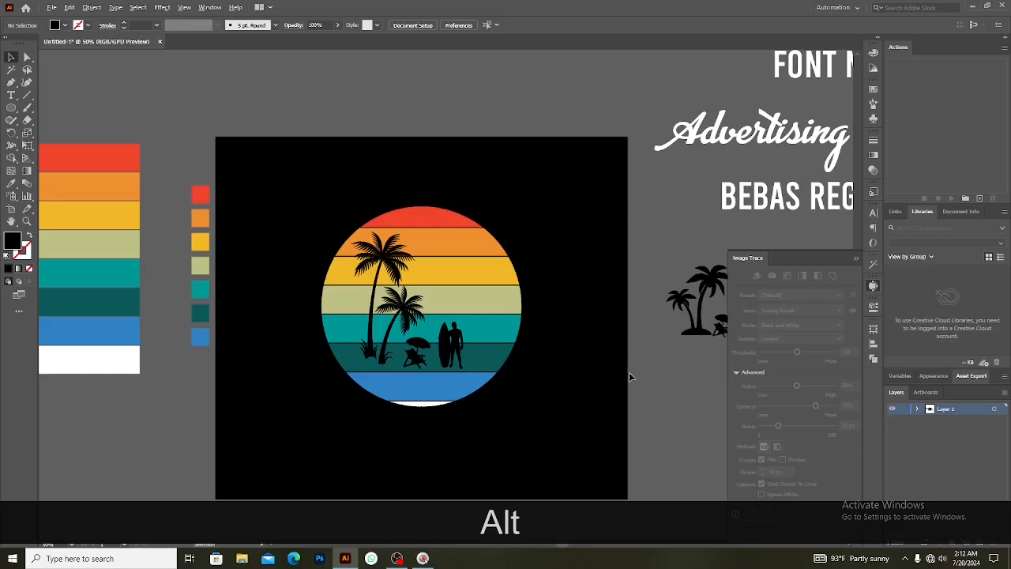
pyautogui.scroll(1, 650, 382)
pyautogui.scroll(-1, 650, 382)
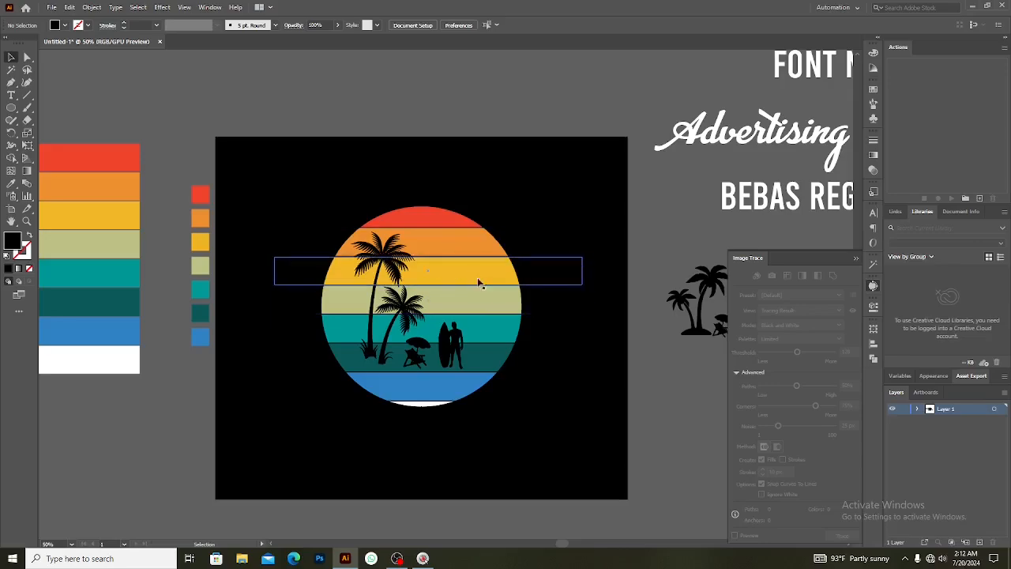
# Draw a small bird shape of two joined arcs, about 1.7 by 0.35 in, above the black background with the Pen tool.
pyautogui.scroll(-1, 523, 416)
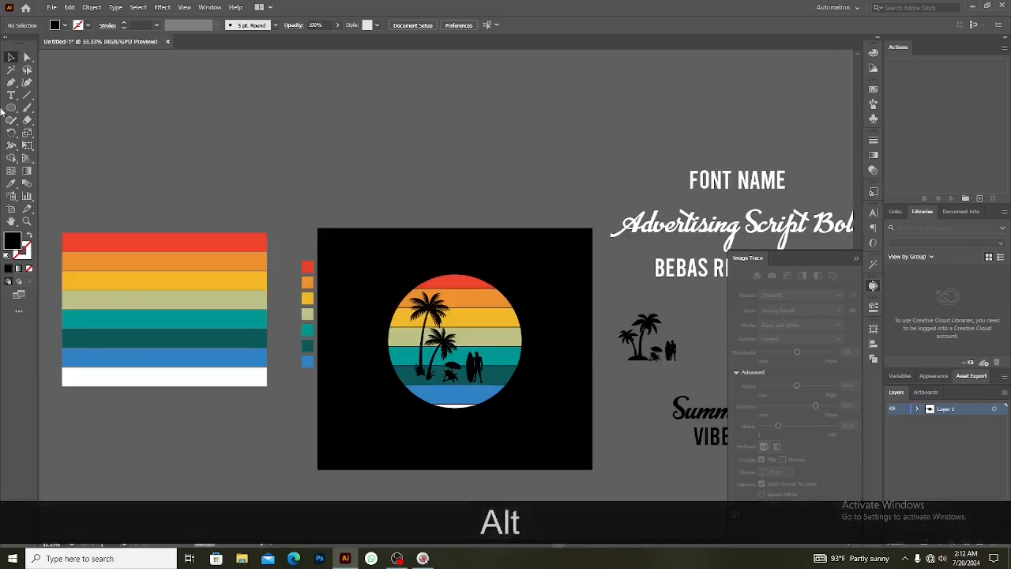
pyautogui.click(12, 83)
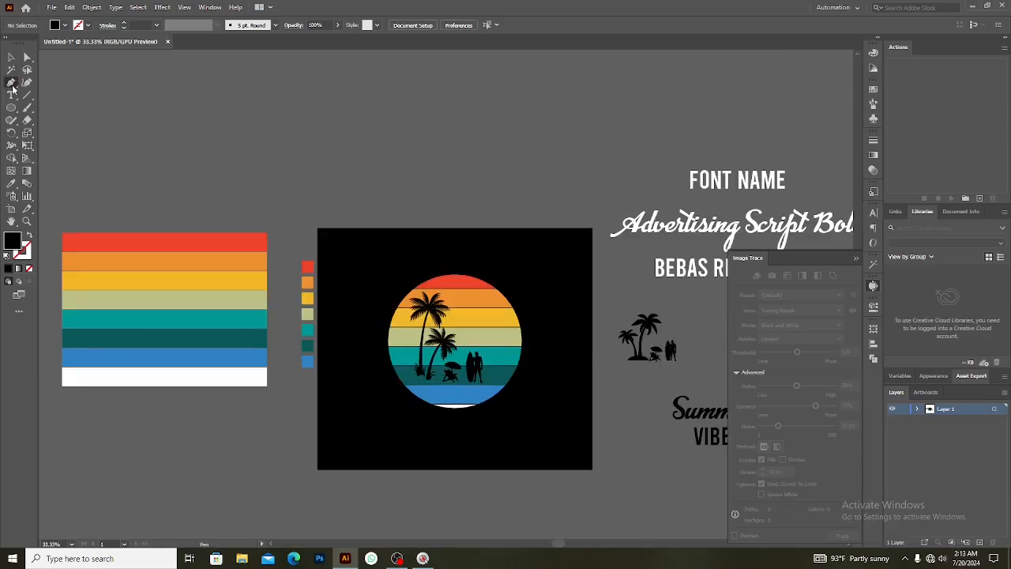
pyautogui.click(343, 172)
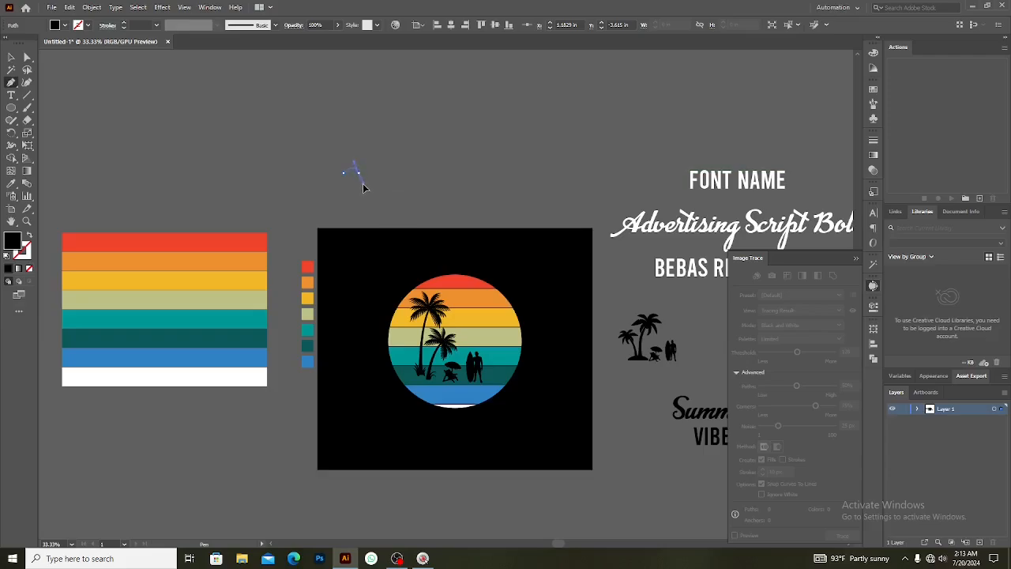
pyautogui.moveTo(366, 183); pyautogui.dragTo(365, 183)
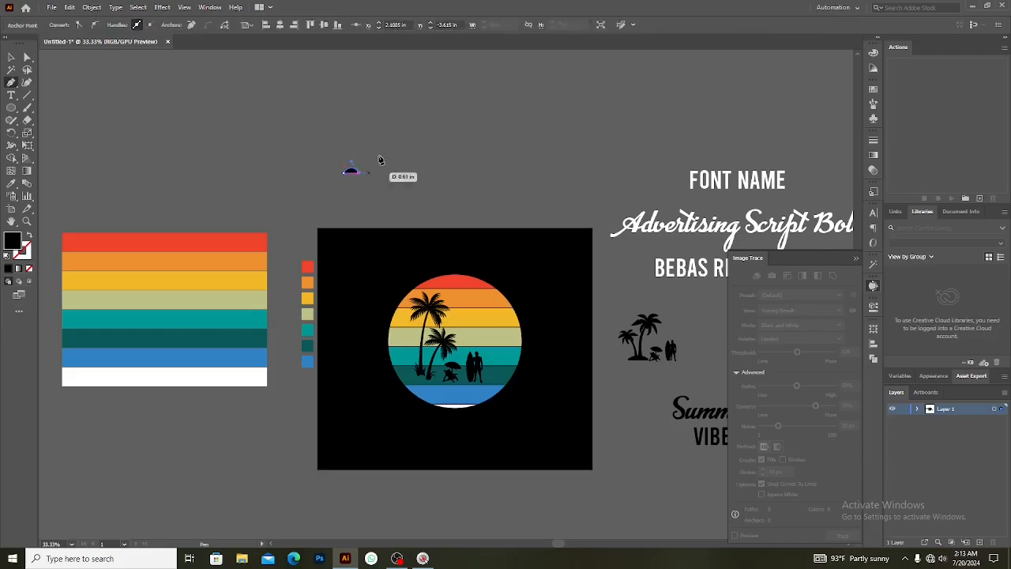
pyautogui.click(371, 171)
pyautogui.moveTo(375, 177); pyautogui.dragTo(377, 179)
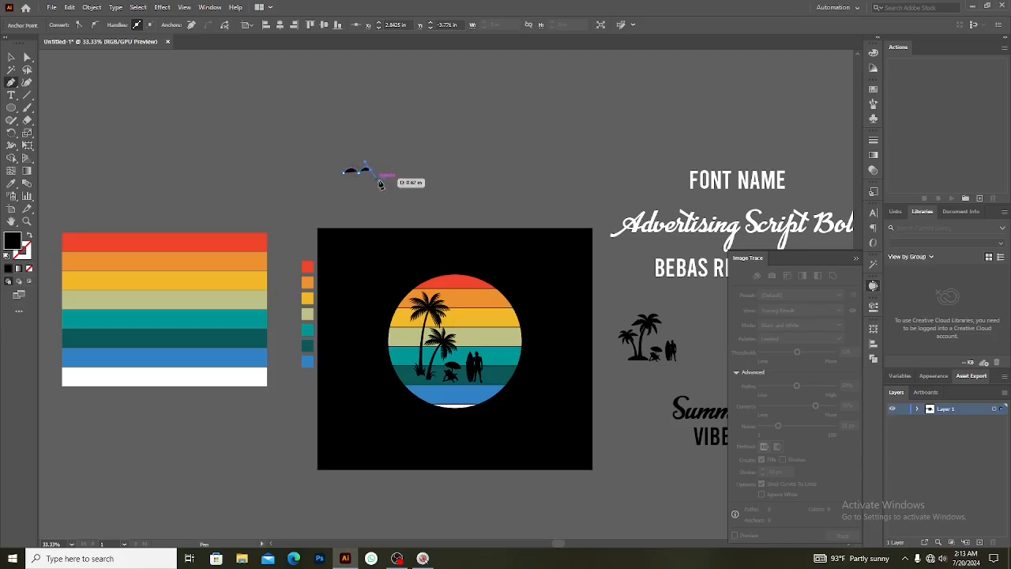
# Give the bird path a black 7 pt stroke with no fill, and apply the symmetrical tapered width profile.
pyautogui.click(28, 236)
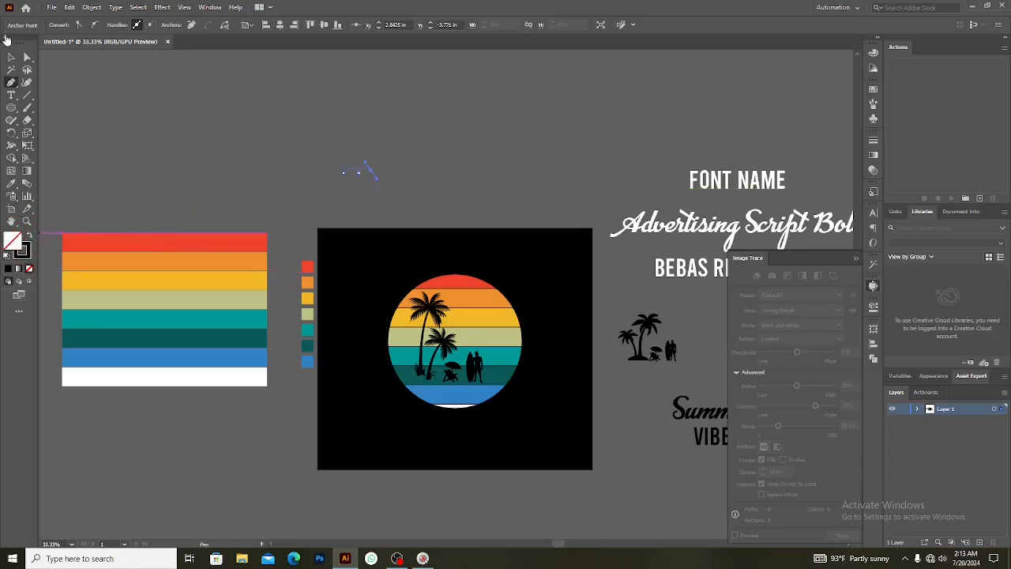
pyautogui.click(10, 57)
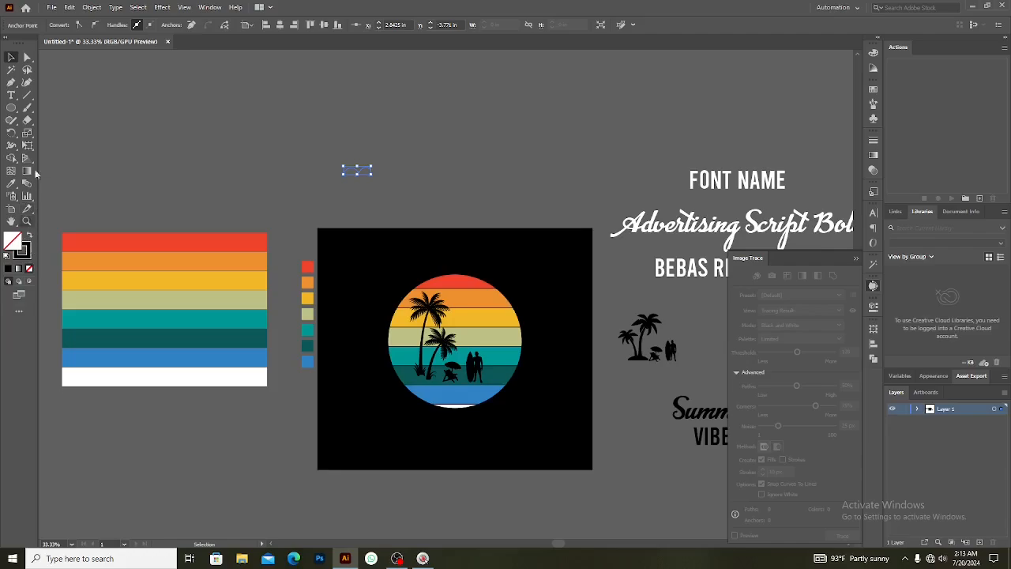
pyautogui.click(119, 127)
pyautogui.moveTo(357, 180); pyautogui.dragTo(255, 135)
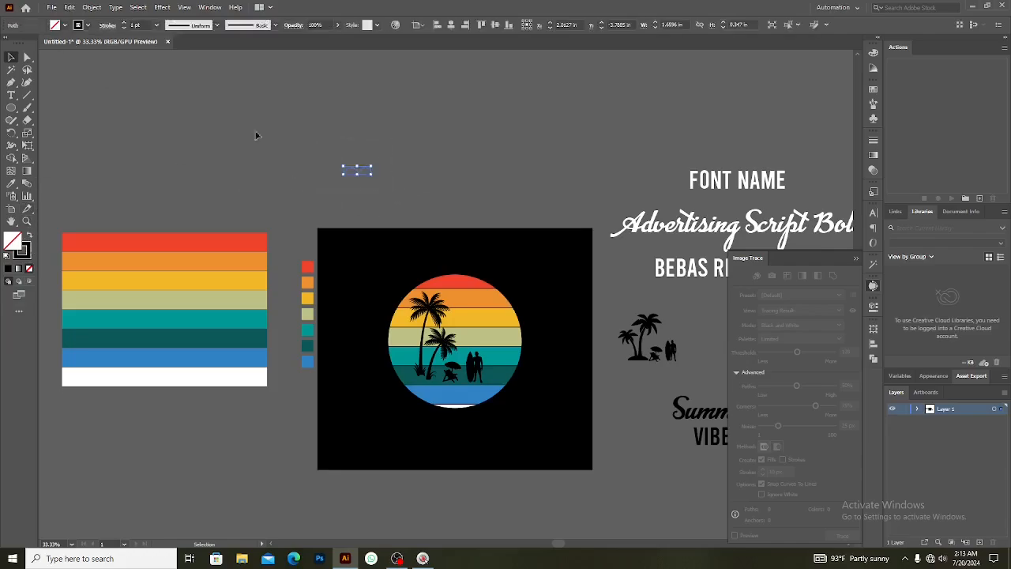
pyautogui.click(123, 26)
pyautogui.click(215, 26)
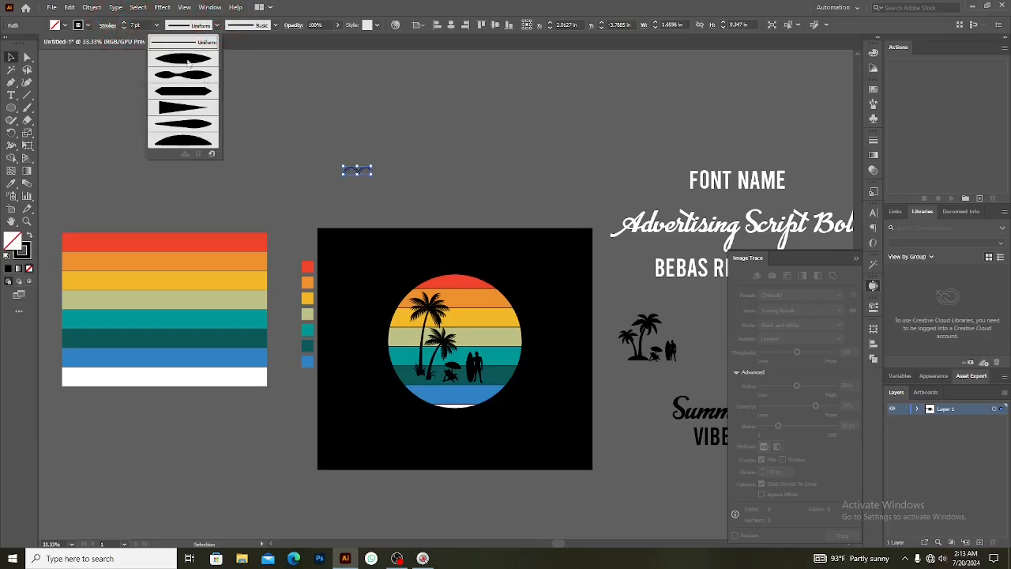
pyautogui.click(202, 62)
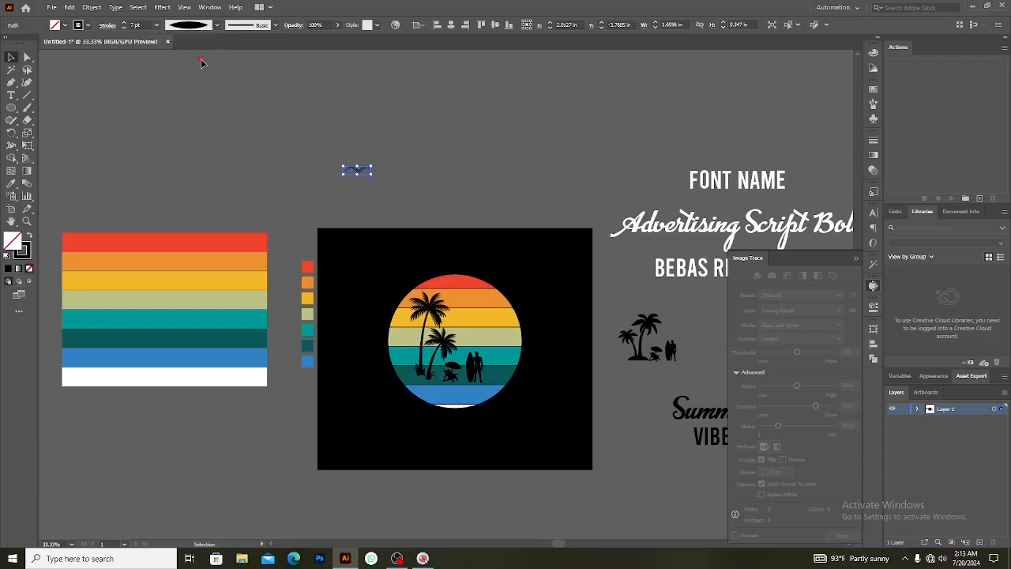
pyautogui.click(399, 162)
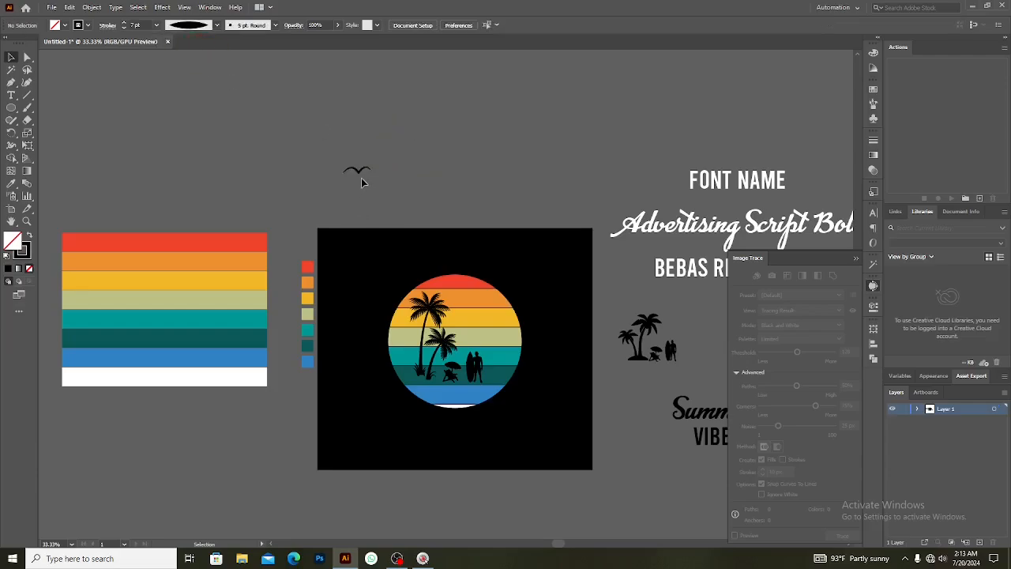
# Place the bird on the striped sun, scale it down, and add two smaller copies near the orange and yellow stripes.
pyautogui.moveTo(357, 175); pyautogui.dragTo(472, 318)
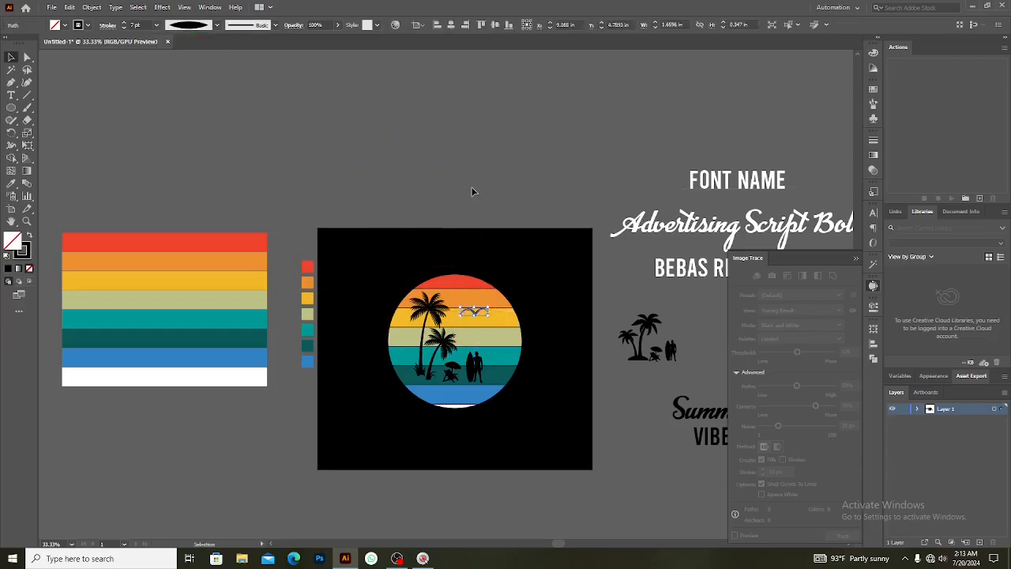
pyautogui.scroll(3, 478, 315)
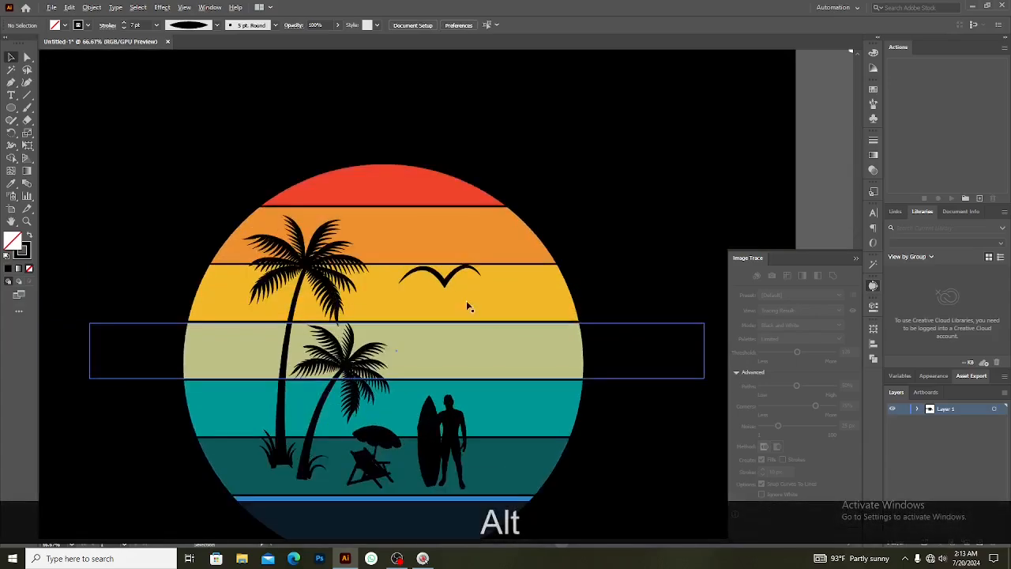
pyautogui.moveTo(453, 283)
pyautogui.mouseDown()
pyautogui.moveTo(435, 245)
pyautogui.moveTo(471, 249)
pyautogui.moveTo(458, 266)
pyautogui.moveTo(493, 269)
pyautogui.moveTo(485, 268)
pyautogui.mouseUp()
pyautogui.click(460, 295)
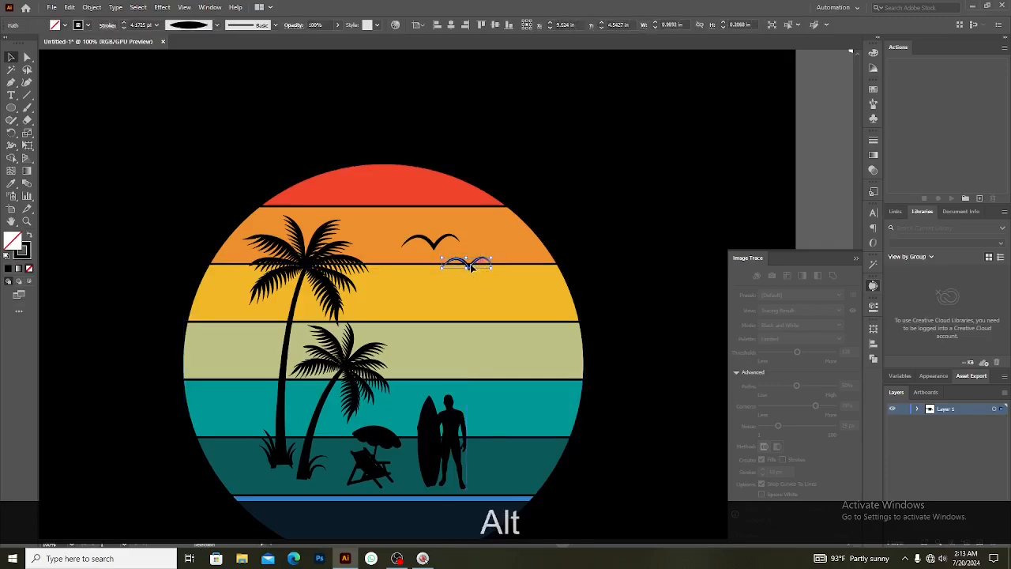
pyautogui.moveTo(438, 284); pyautogui.dragTo(466, 264)
pyautogui.click(470, 319)
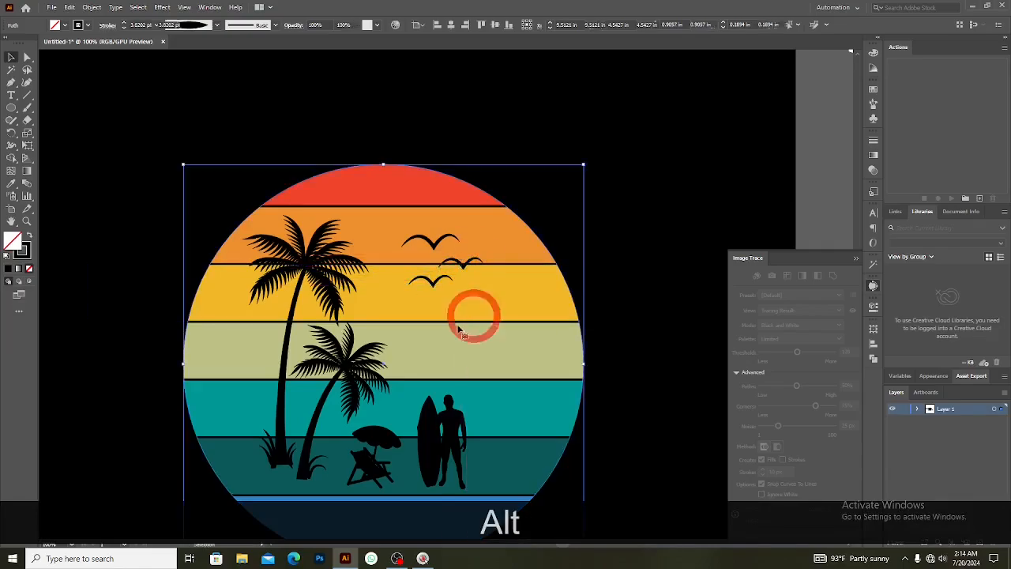
# Add two more, smaller bird copies between the existing flock and the tall palm.
pyautogui.scroll(-2, 459, 323)
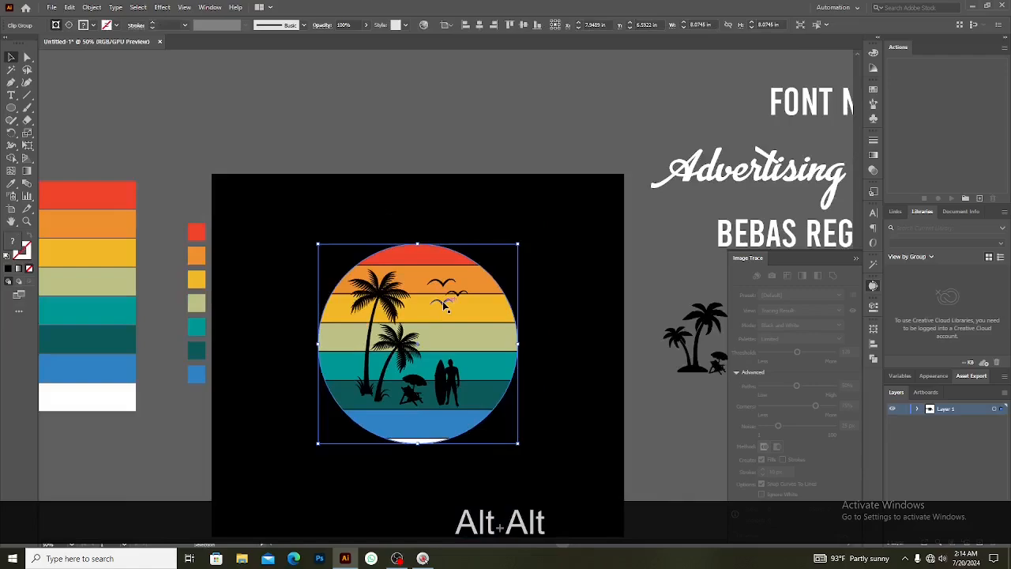
pyautogui.moveTo(446, 308)
pyautogui.mouseDown()
pyautogui.moveTo(466, 294)
pyautogui.moveTo(425, 296)
pyautogui.moveTo(436, 293)
pyautogui.mouseUp()
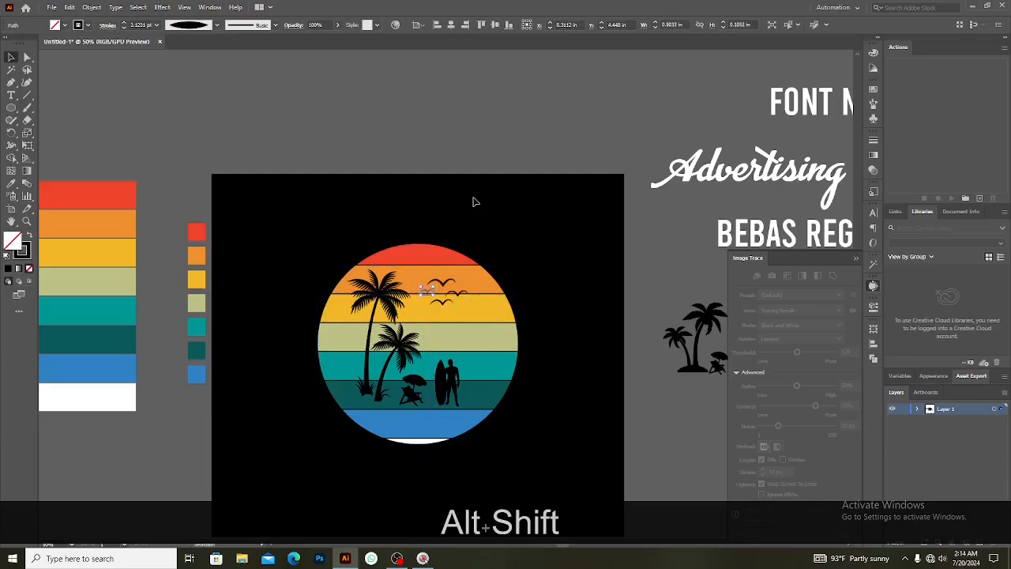
pyautogui.click(474, 197)
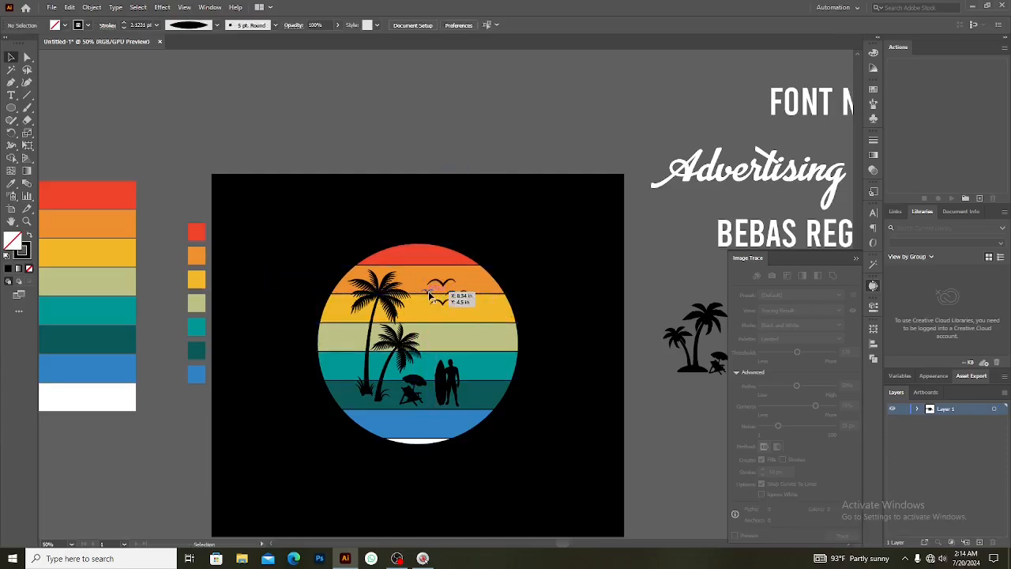
pyautogui.moveTo(431, 296)
pyautogui.mouseDown()
pyautogui.moveTo(438, 289)
pyautogui.moveTo(421, 278)
pyautogui.mouseUp()
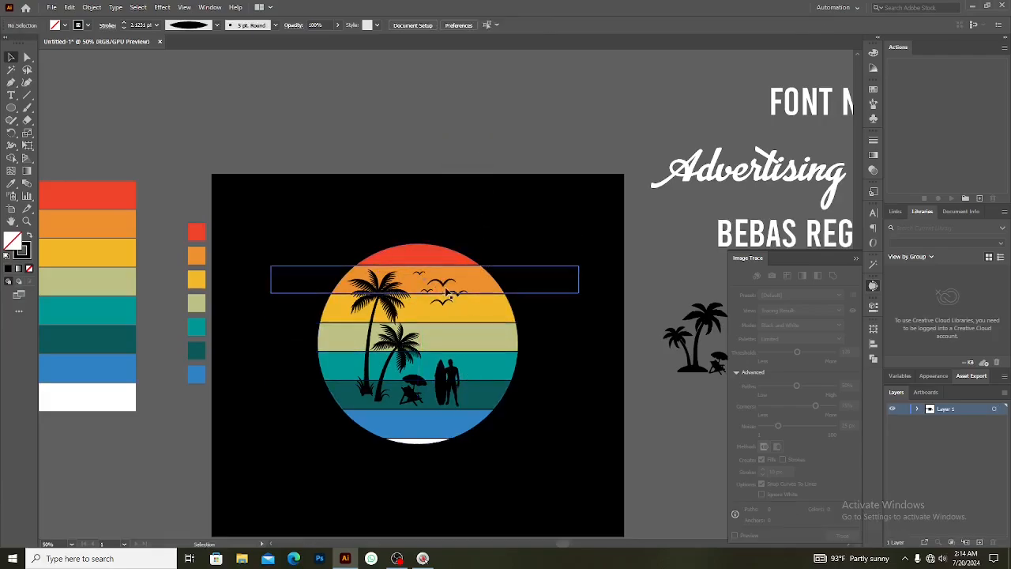
# Select all five birds on the striped sun and group them.
pyautogui.scroll(3, 462, 300)
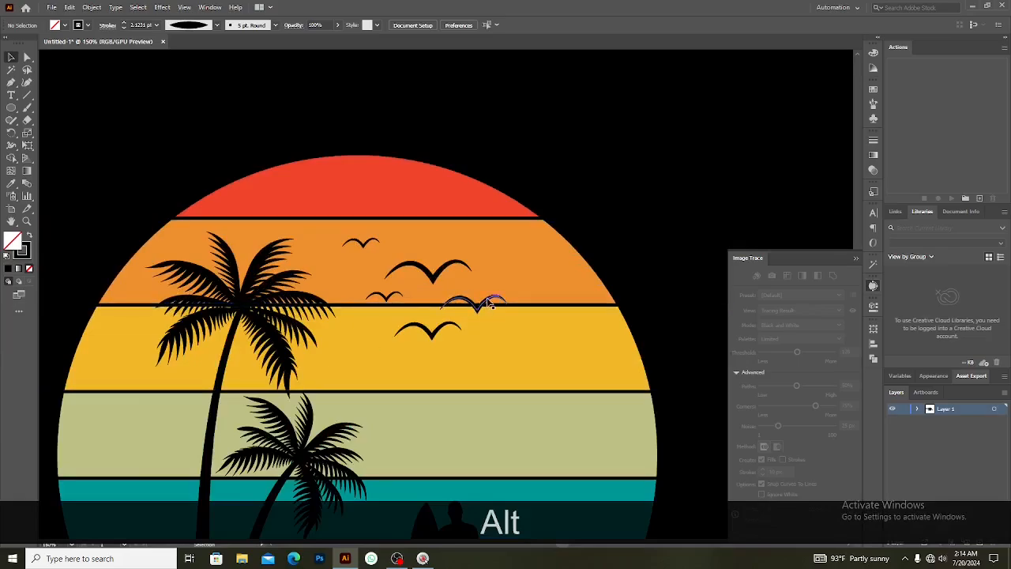
pyautogui.click(482, 298)
pyautogui.keyDown('shift'); pyautogui.click(433, 333); pyautogui.keyUp('shift')
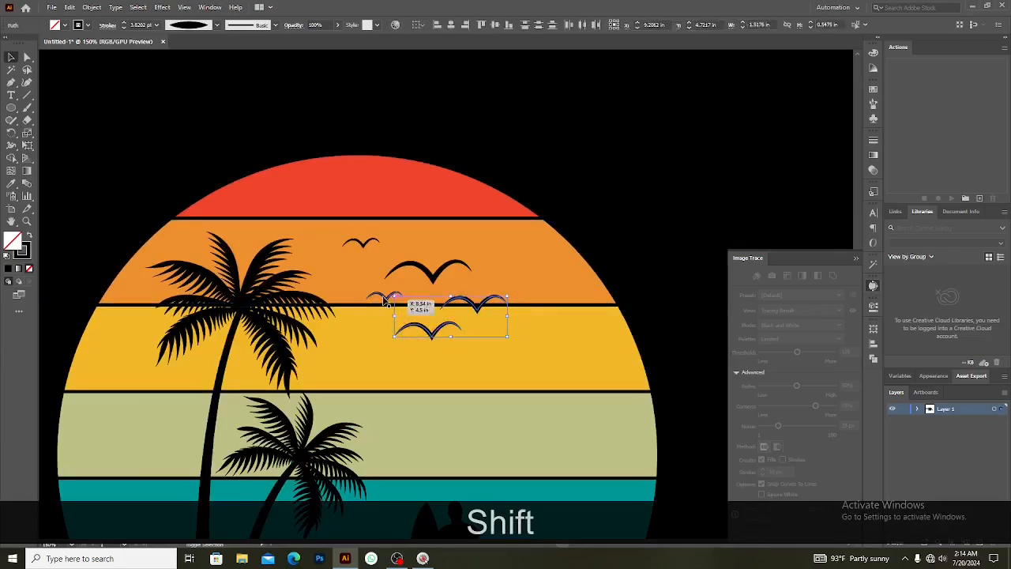
pyautogui.keyDown('shift'); pyautogui.click(385, 297); pyautogui.keyUp('shift')
pyautogui.keyDown('shift'); pyautogui.click(432, 275); pyautogui.keyUp('shift')
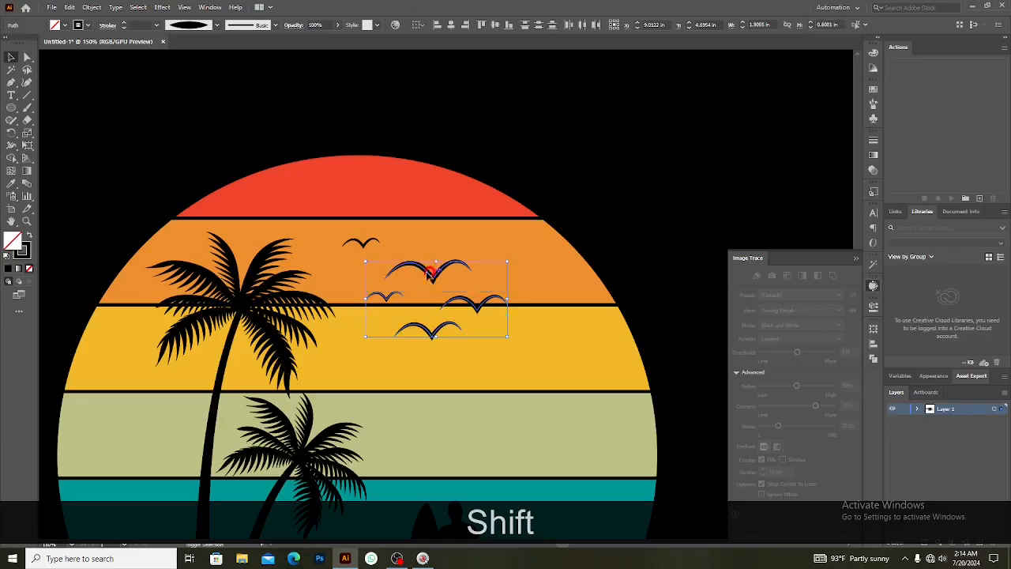
pyautogui.keyDown('shift'); pyautogui.click(364, 243); pyautogui.keyUp('shift')
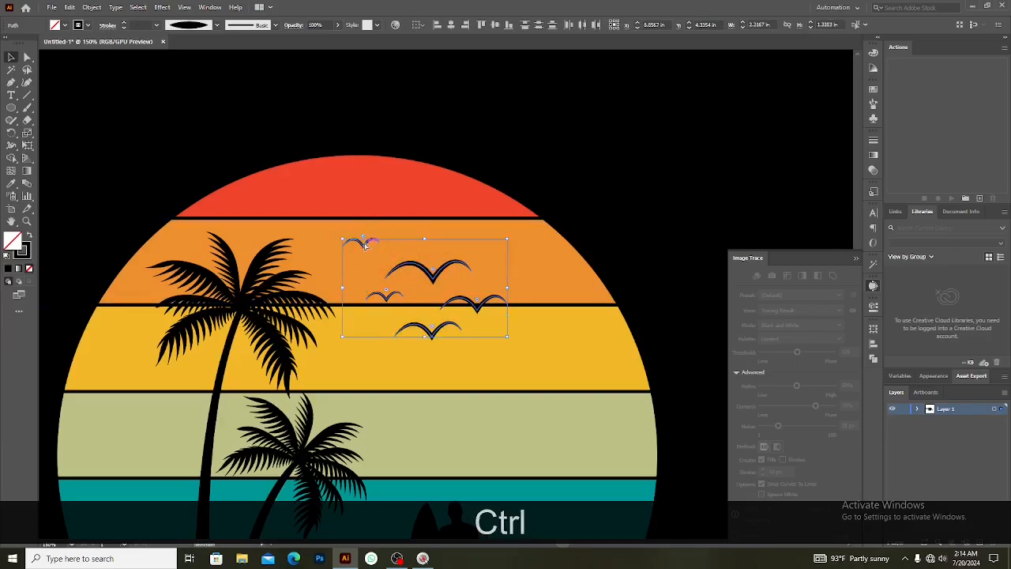
pyautogui.hotkey('ctrl', 'g')
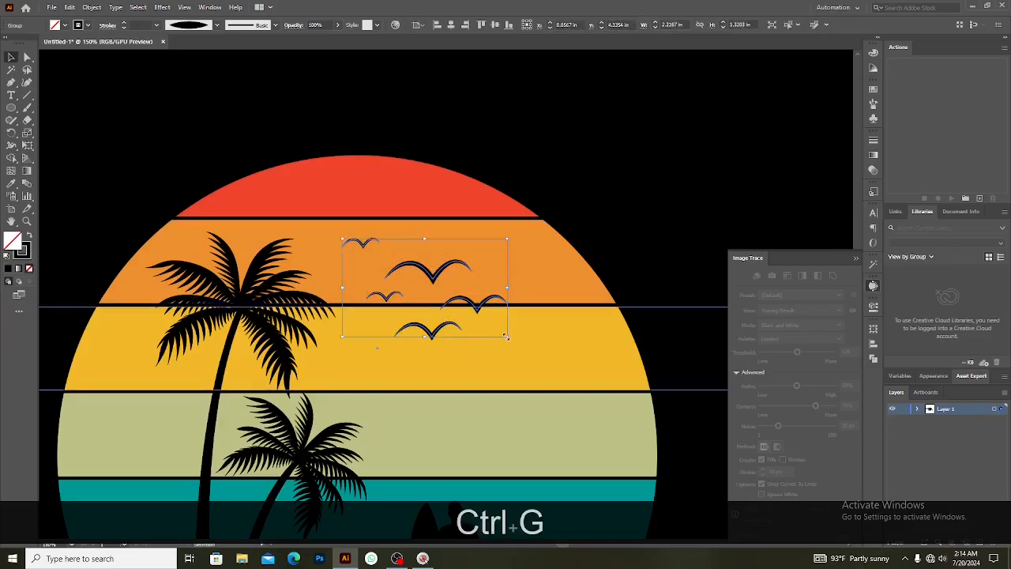
# Shrink the bird group proportionally to about 1.7 by 1 in and shift it slightly toward the tall palm.
pyautogui.moveTo(506, 337); pyautogui.dragTo(488, 325)
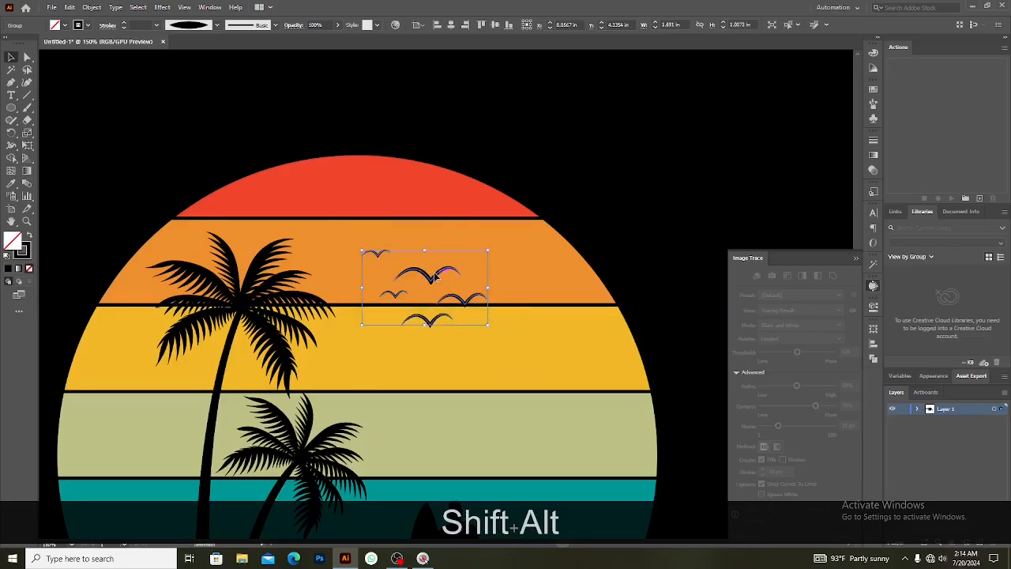
pyautogui.moveTo(435, 274); pyautogui.dragTo(401, 272)
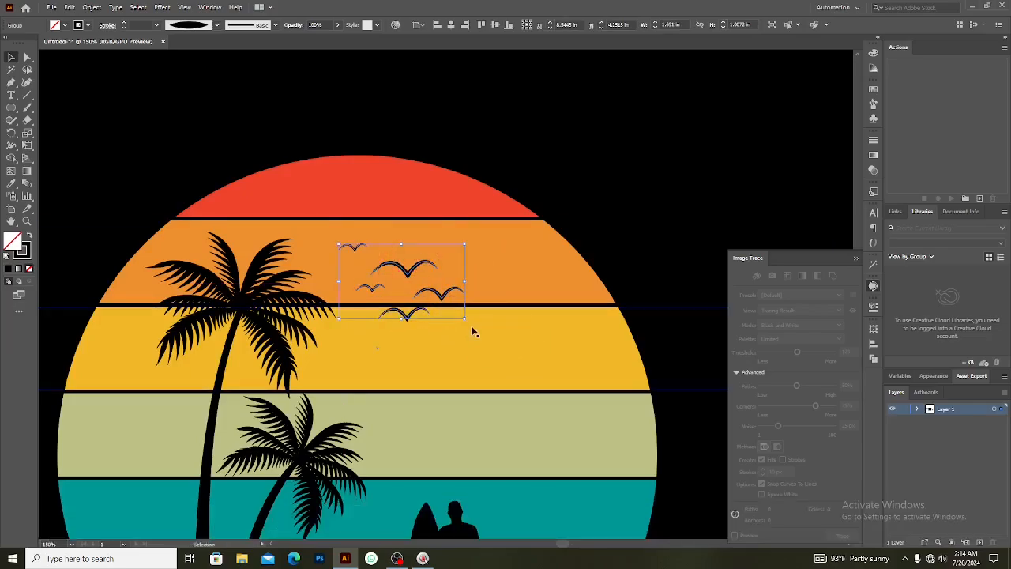
pyautogui.click(579, 202)
pyautogui.scroll(-4, 577, 203)
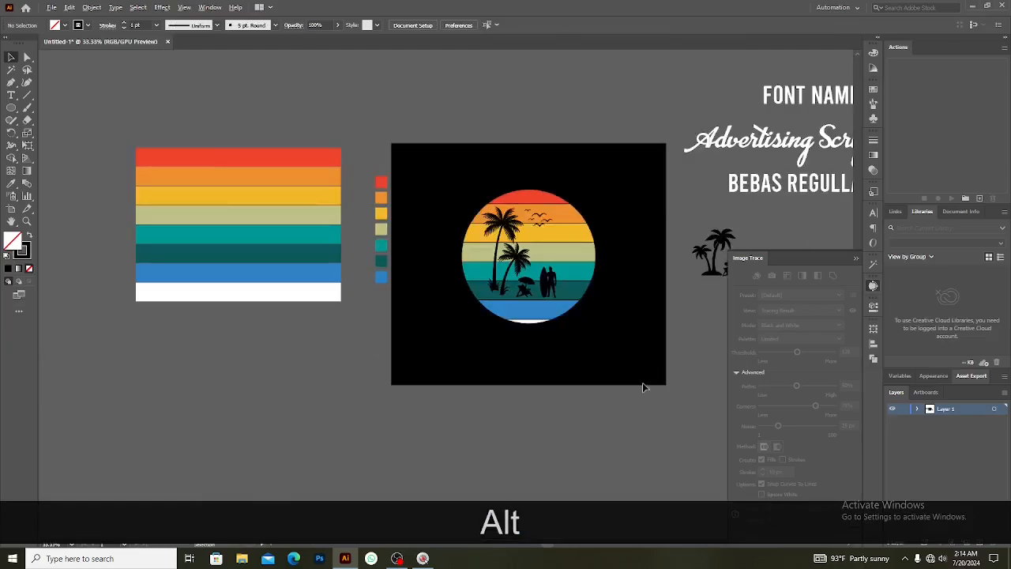
# Draw a circle about 1.43 in wide on the black background, to the right of the striped sun's upper part.
pyautogui.scroll(1, 637, 337)
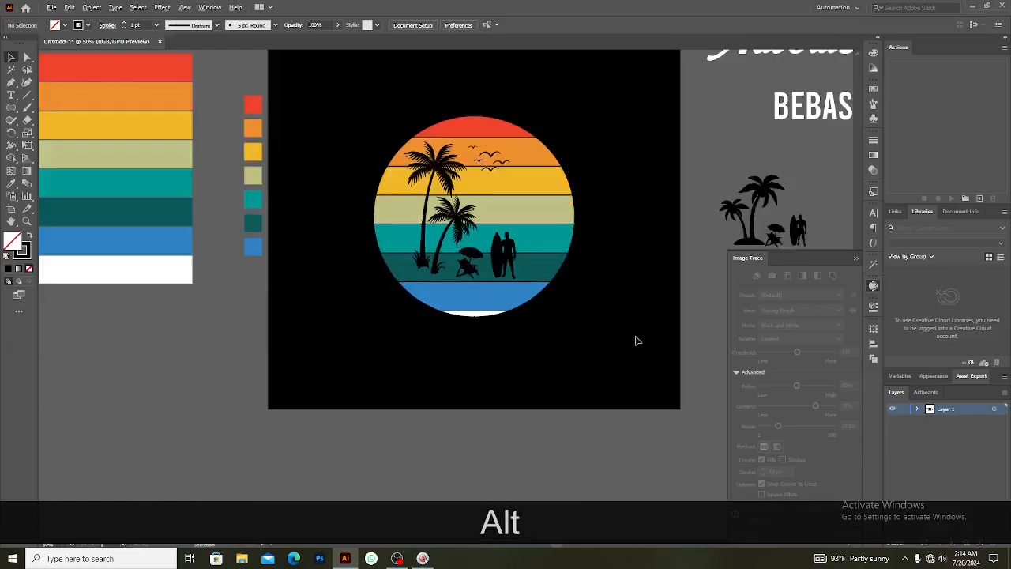
pyautogui.moveTo(599, 301); pyautogui.dragTo(560, 374)
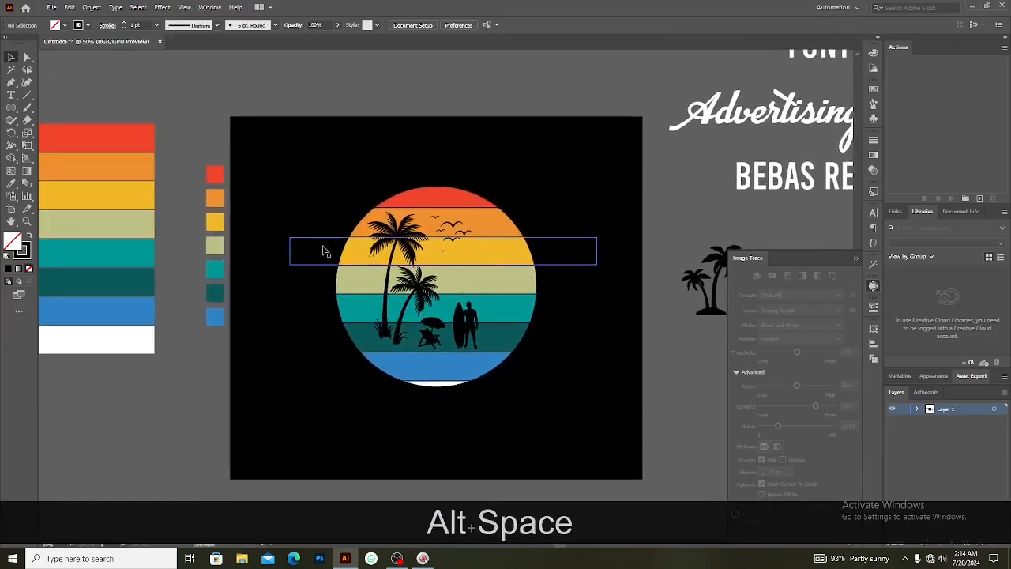
pyautogui.click(12, 109)
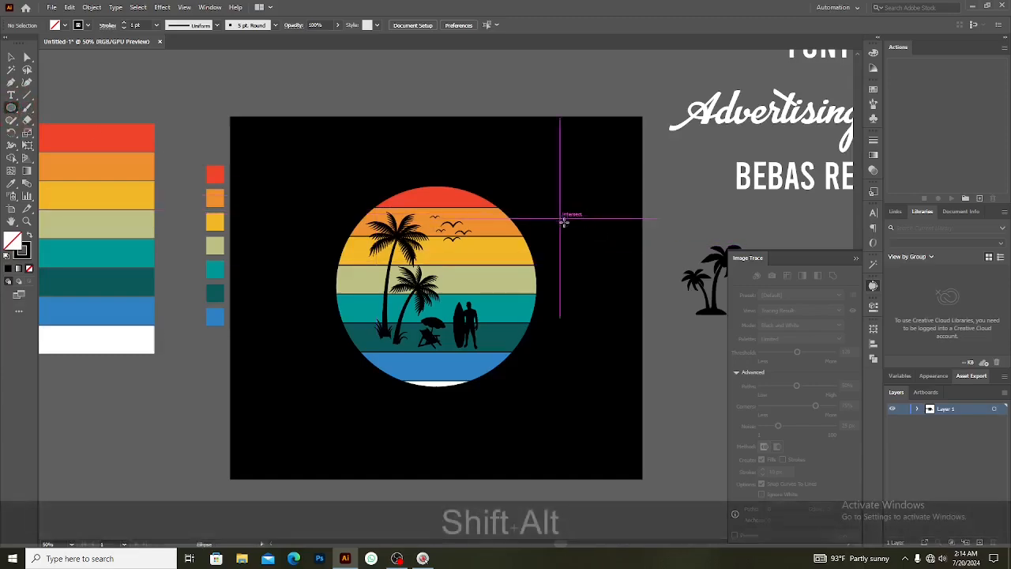
pyautogui.moveTo(561, 218); pyautogui.dragTo(571, 234)
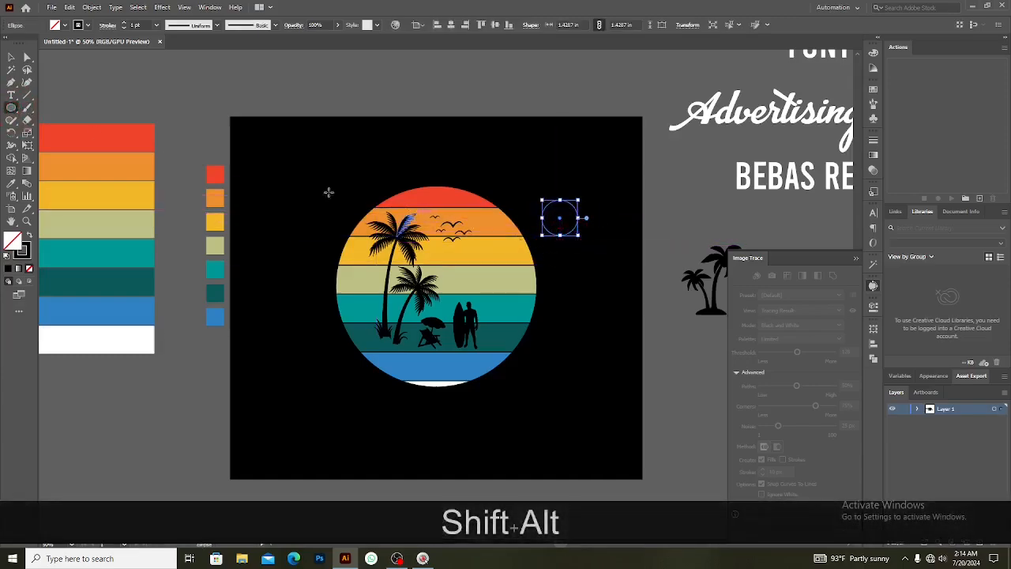
# Remove the small circle's stroke and fill it with the orange sampled from the second stripe of the striped rectangle.
pyautogui.click(28, 236)
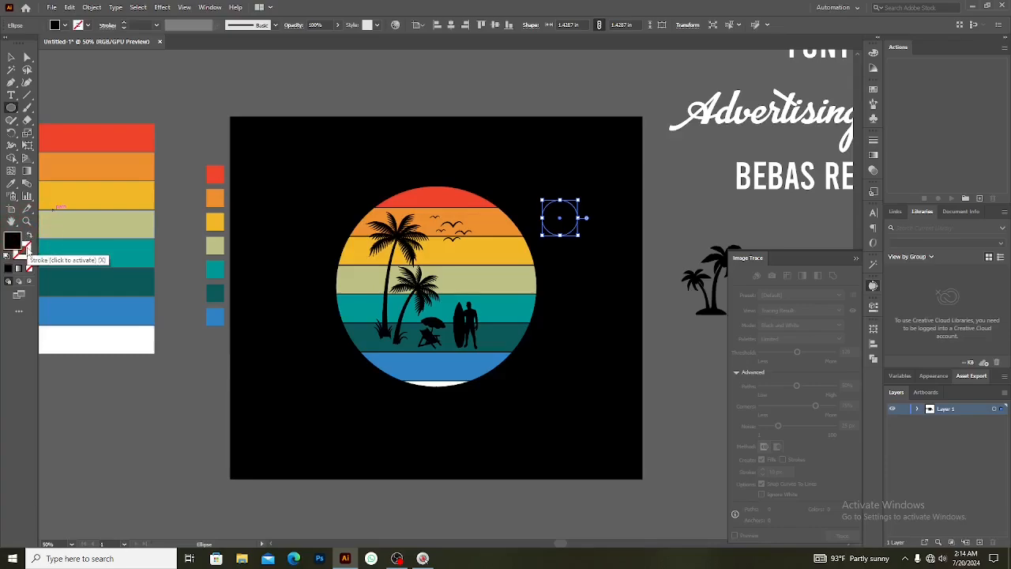
pyautogui.click(12, 184)
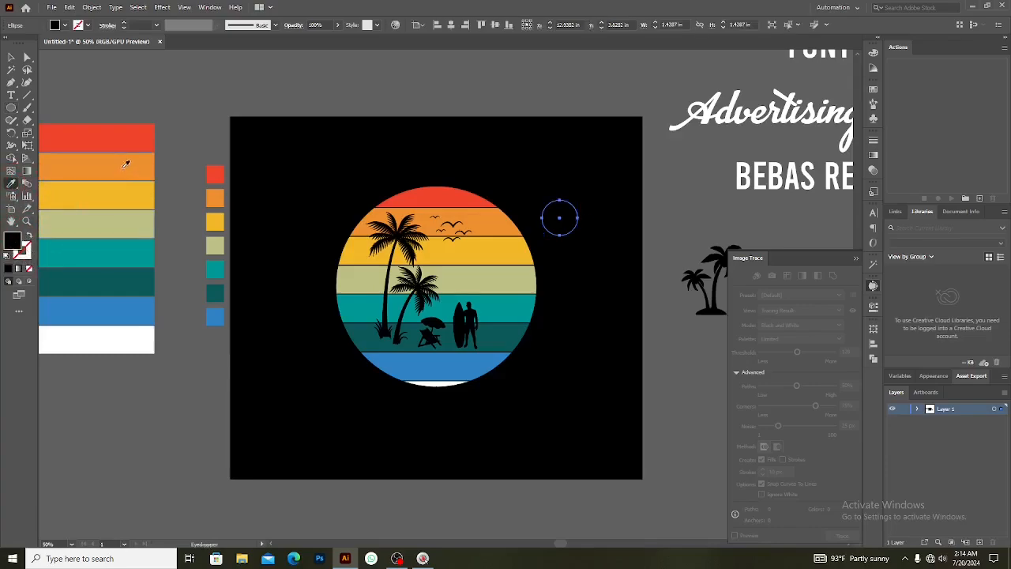
pyautogui.click(120, 164)
pyautogui.click(12, 57)
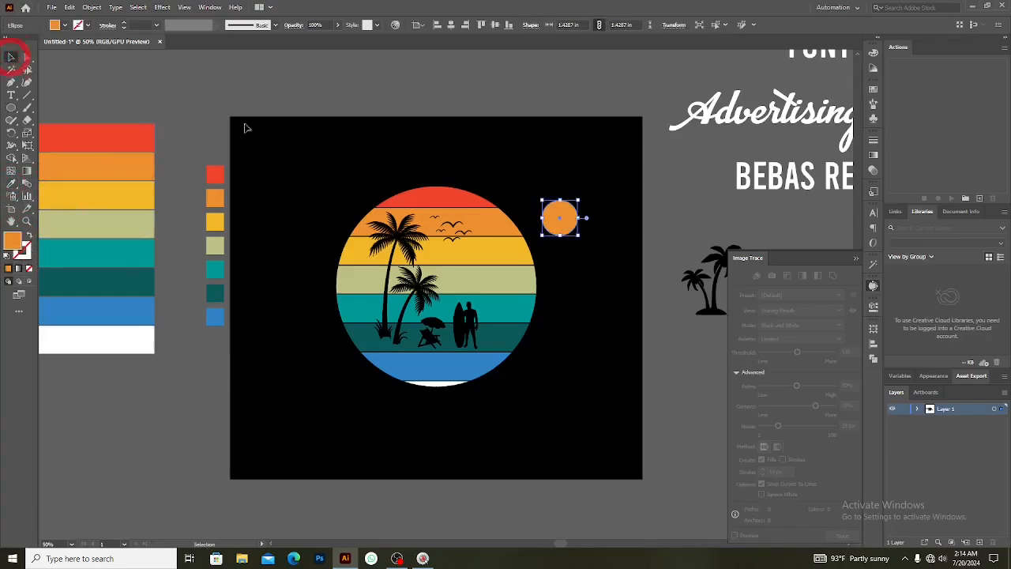
pyautogui.click(580, 271)
pyautogui.click(560, 217)
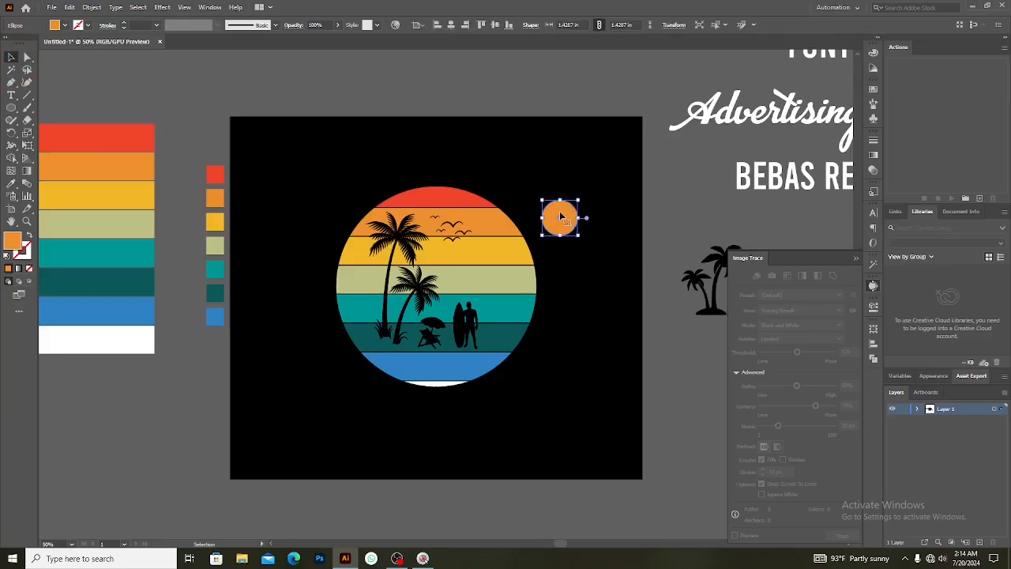
# Apply the orange fill ef882b to the small circle and place it on the striped sun's yellow band, just below the birds.
pyautogui.doubleClick(12, 241)
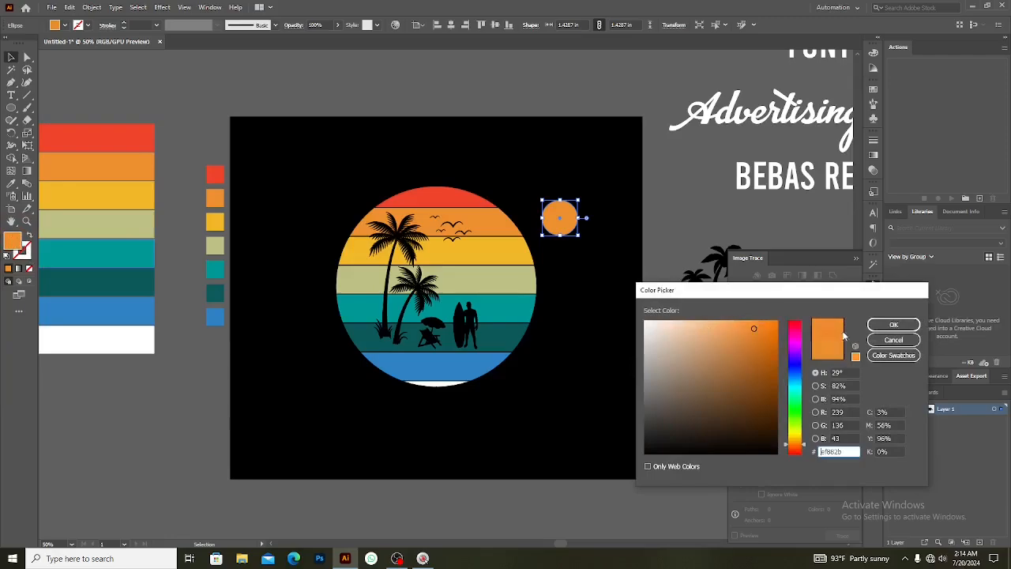
pyautogui.click(893, 324)
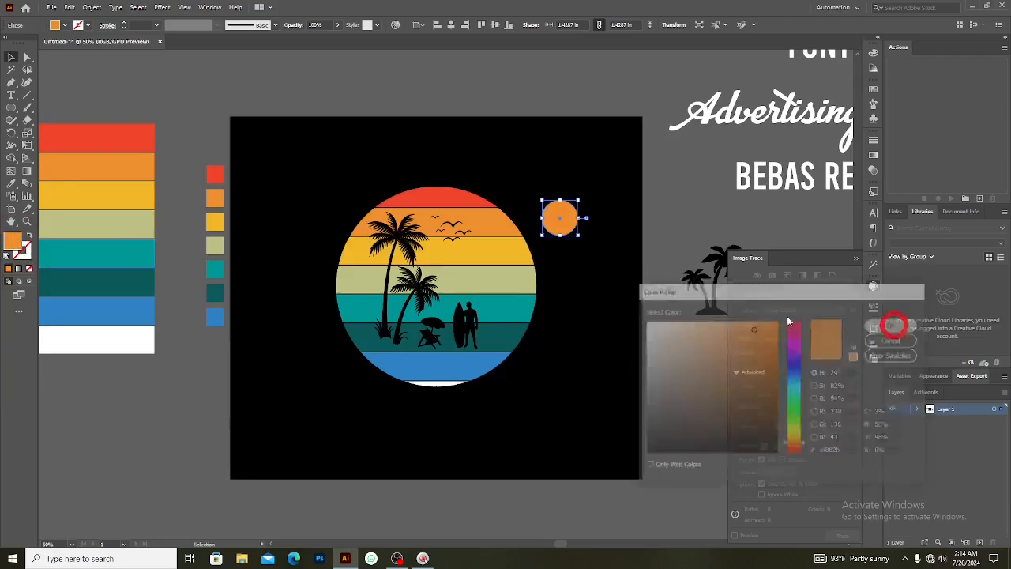
pyautogui.click(613, 281)
pyautogui.click(563, 225)
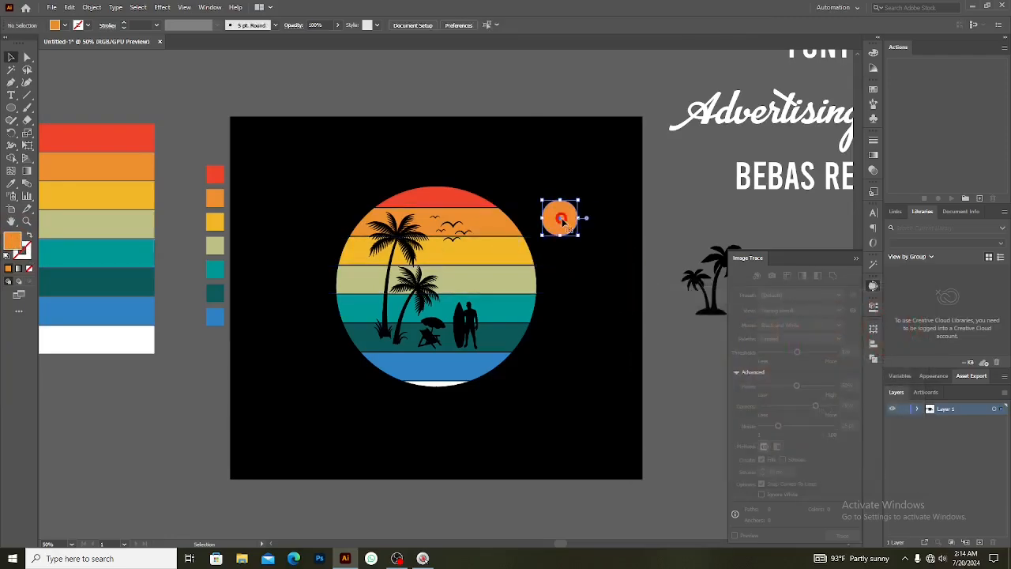
pyautogui.click(575, 264)
pyautogui.moveTo(569, 219); pyautogui.dragTo(489, 261)
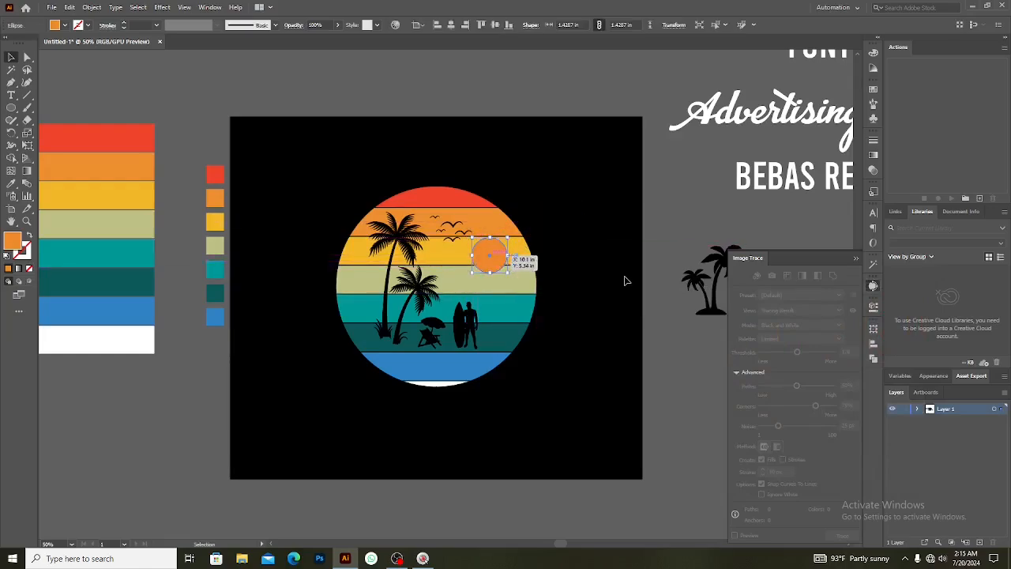
pyautogui.click(618, 285)
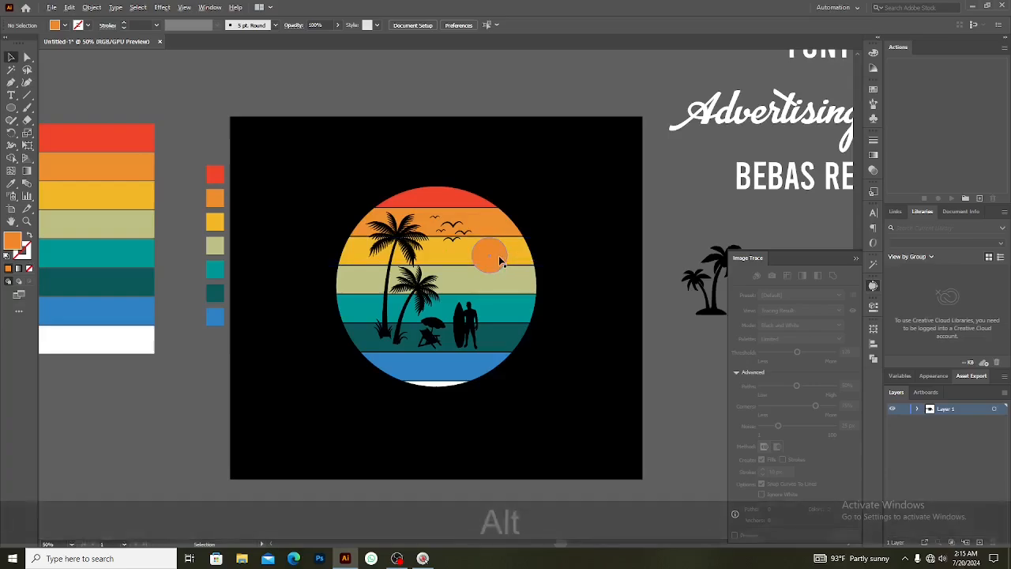
# Move the small orange sun slightly down and toward the palms so it straddles the border of the yellow and pale green bands.
pyautogui.keyDown('alt'); pyautogui.scroll(2, 499, 255); pyautogui.keyUp('alt')
pyautogui.moveTo(491, 253); pyautogui.dragTo(491, 253)
pyautogui.keyDown('alt'); pyautogui.scroll(-4, 548, 324); pyautogui.keyUp('alt')
pyautogui.click(612, 379)
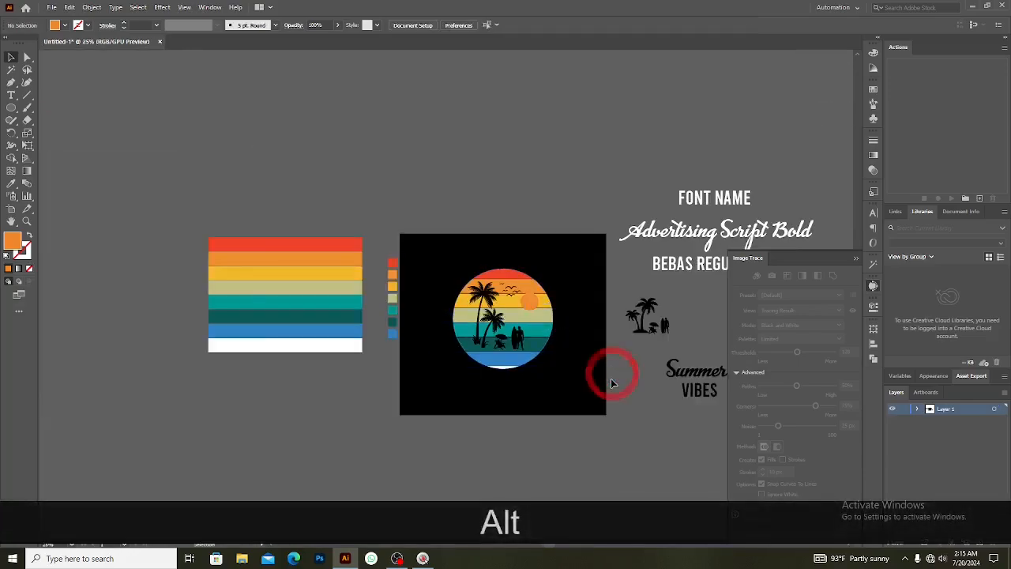
pyautogui.keyDown('alt'); pyautogui.scroll(1, 566, 364); pyautogui.keyUp('alt')
pyautogui.moveTo(510, 280); pyautogui.dragTo(503, 287)
pyautogui.click(587, 355)
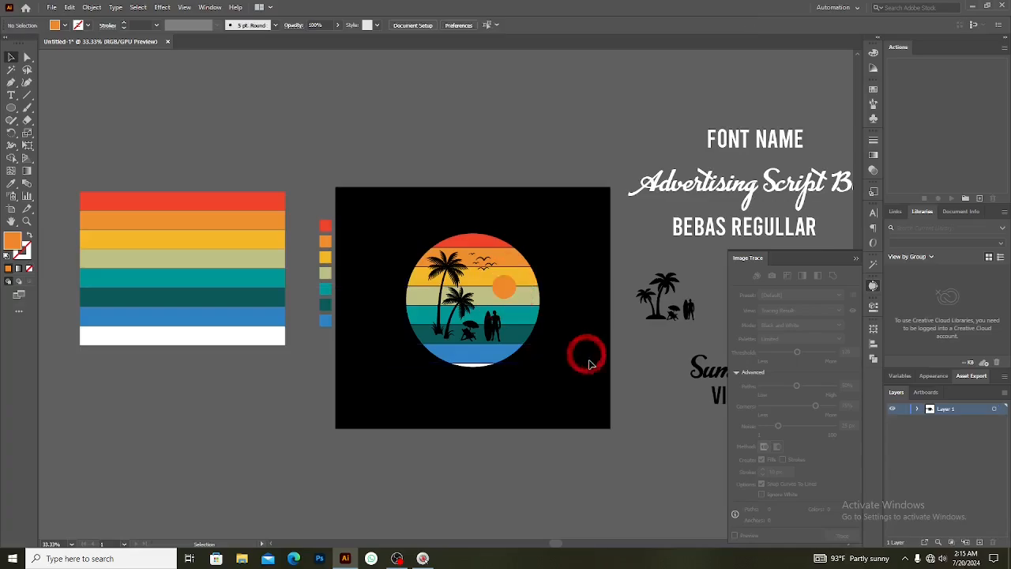
pyautogui.keyDown('alt'); pyautogui.scroll(2, 572, 331); pyautogui.keyUp('alt')
pyautogui.moveTo(446, 263); pyautogui.dragTo(441, 251)
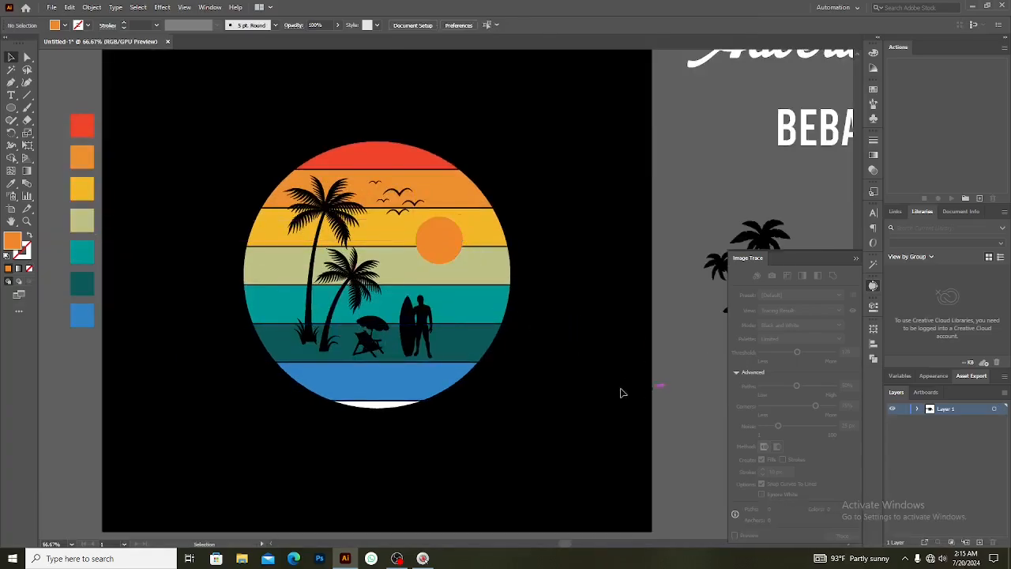
# Separate the word "Summer" from "VIBES" and color it white by sampling the "Advertising Script Bold" sample text.
pyautogui.keyDown('alt'); pyautogui.scroll(-2, 616, 391); pyautogui.keyUp('alt')
pyautogui.scroll(-1, 618, 409)
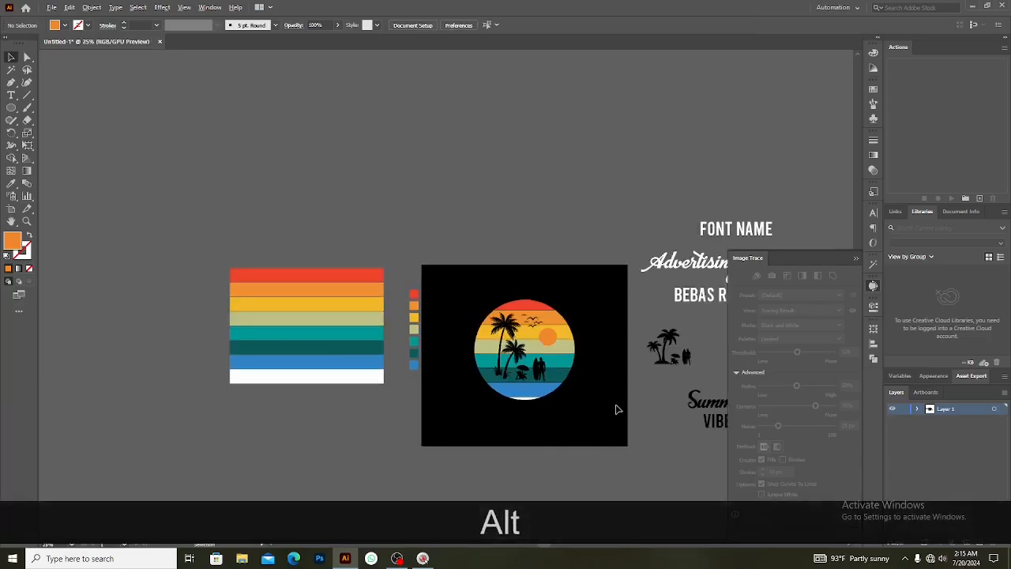
pyautogui.scroll(1, 564, 438)
pyautogui.moveTo(638, 448); pyautogui.dragTo(488, 397)
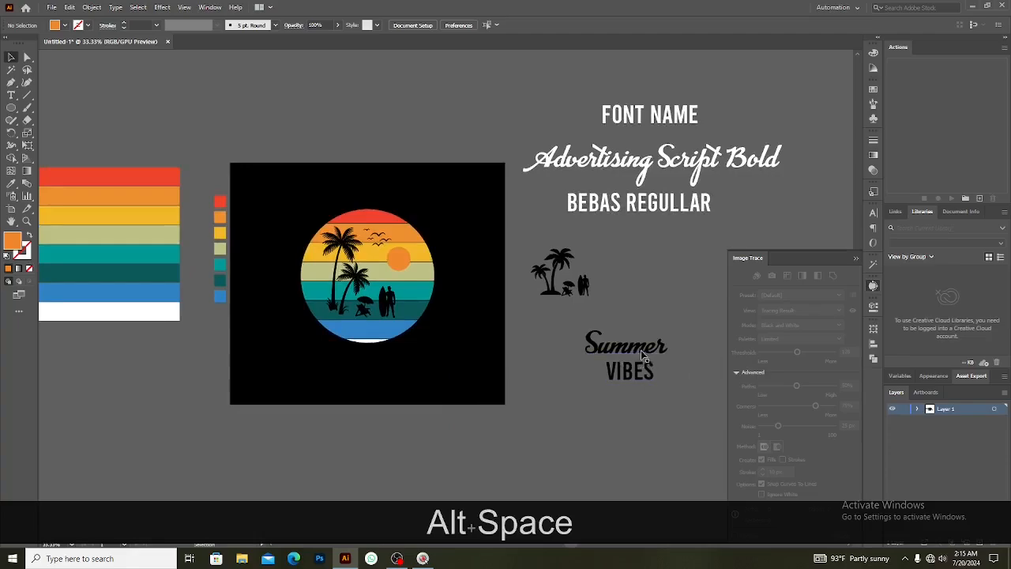
pyautogui.moveTo(636, 353); pyautogui.dragTo(626, 331)
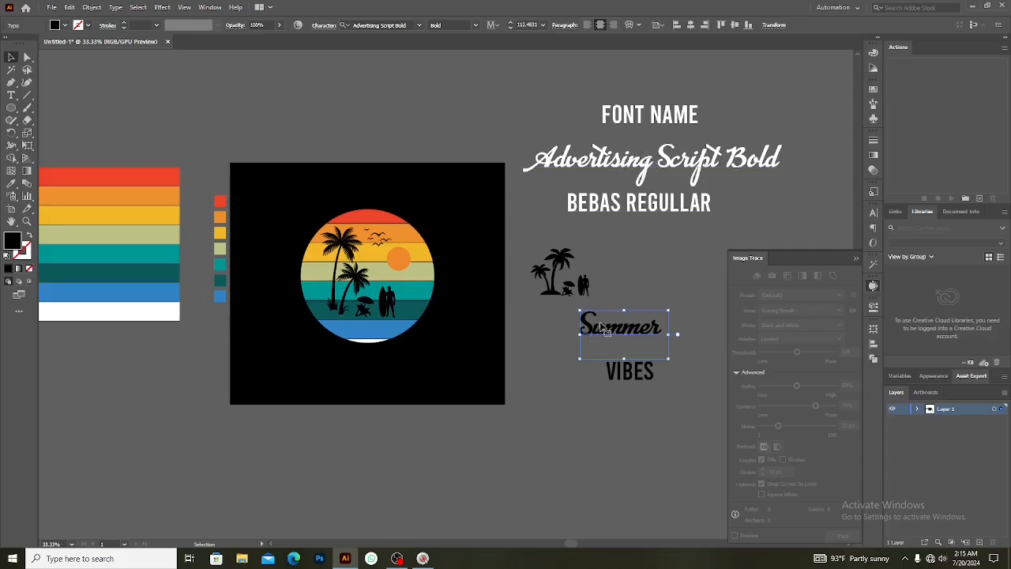
pyautogui.click(11, 184)
pyautogui.click(648, 158)
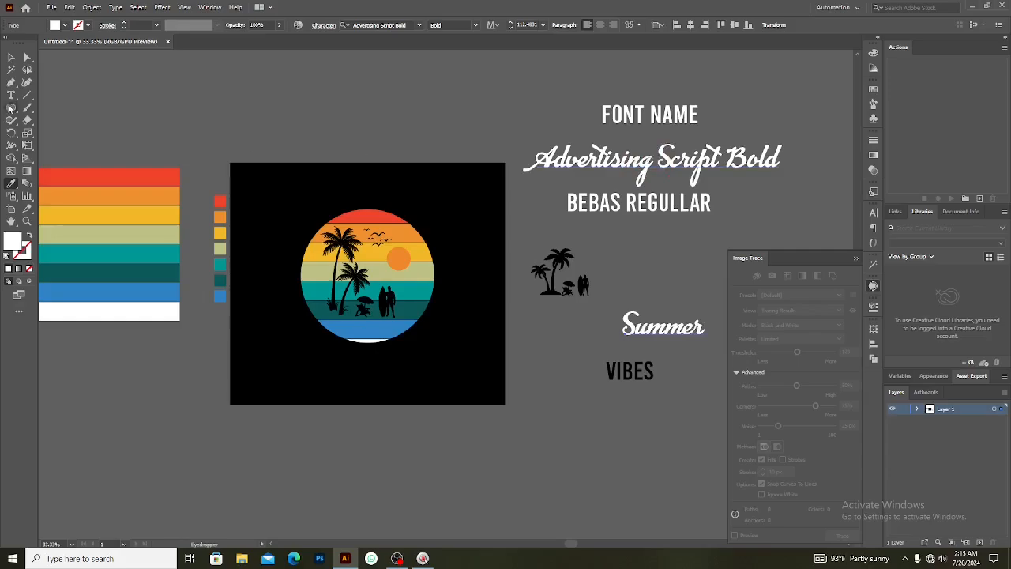
pyautogui.press('v')
pyautogui.moveTo(660, 334); pyautogui.dragTo(597, 341)
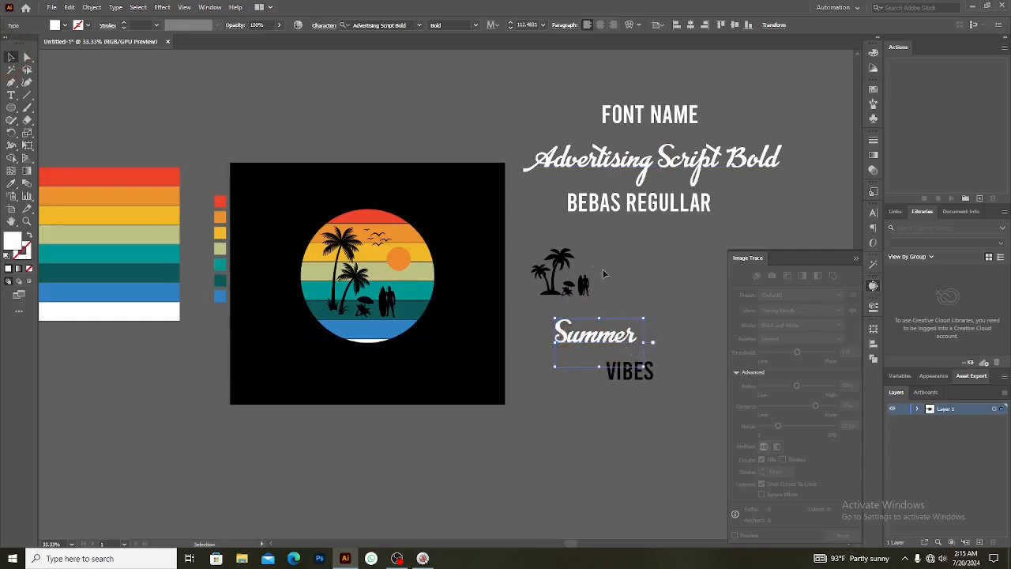
# Try the "Summer" text in lowercase and return it to title case.
pyautogui.click(117, 7)
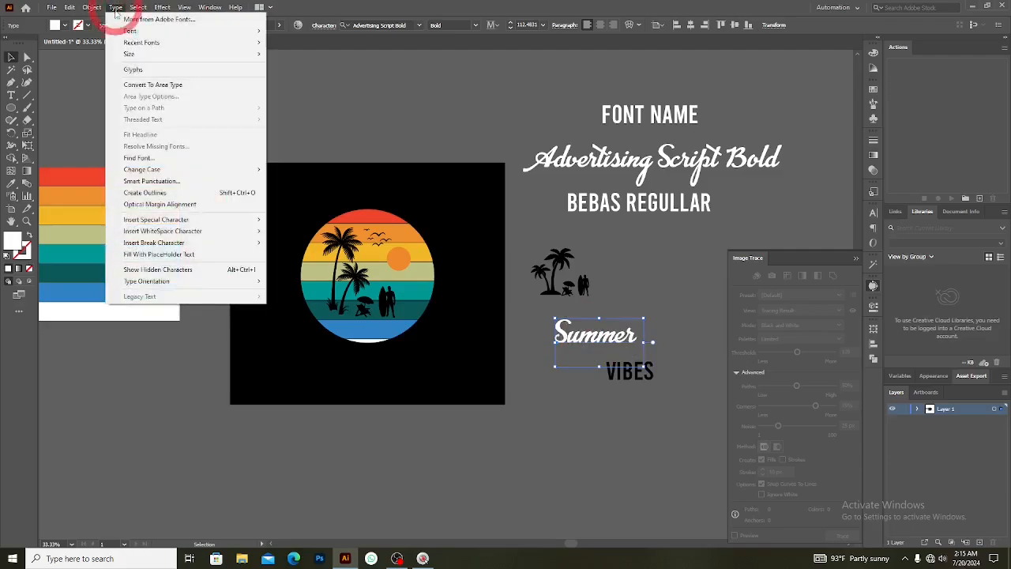
pyautogui.moveTo(147, 172)
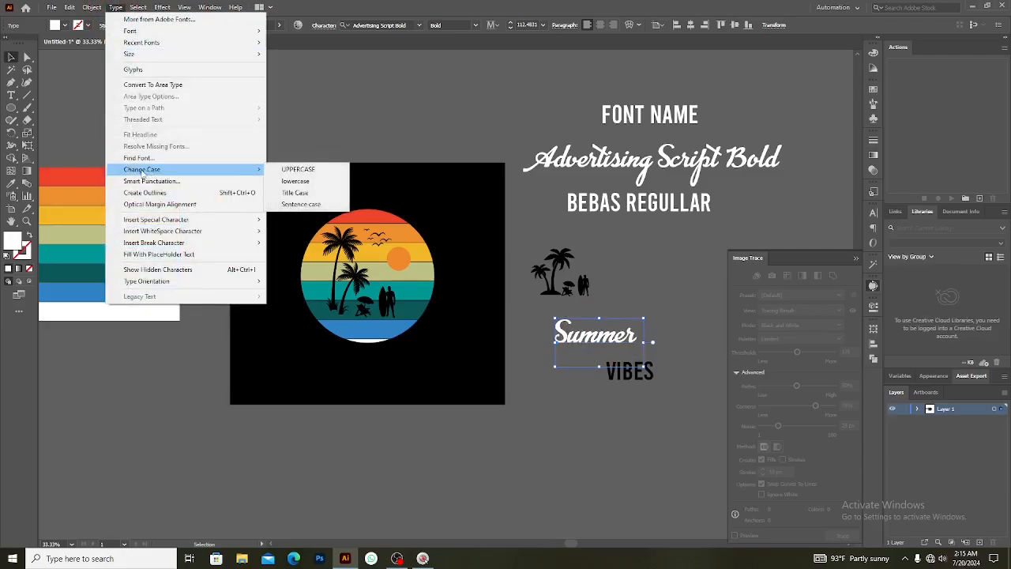
pyautogui.click(296, 181)
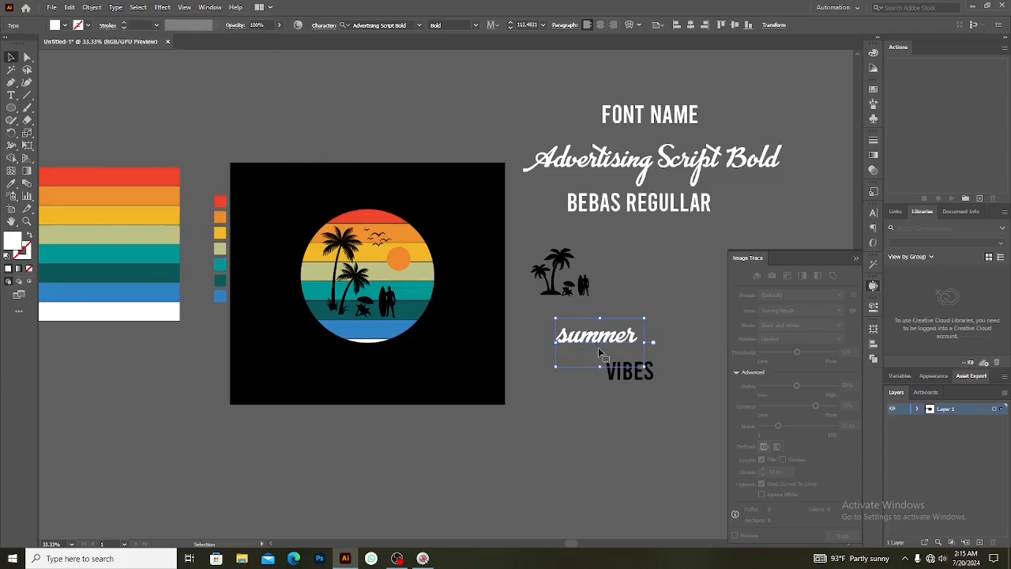
pyautogui.click(116, 7)
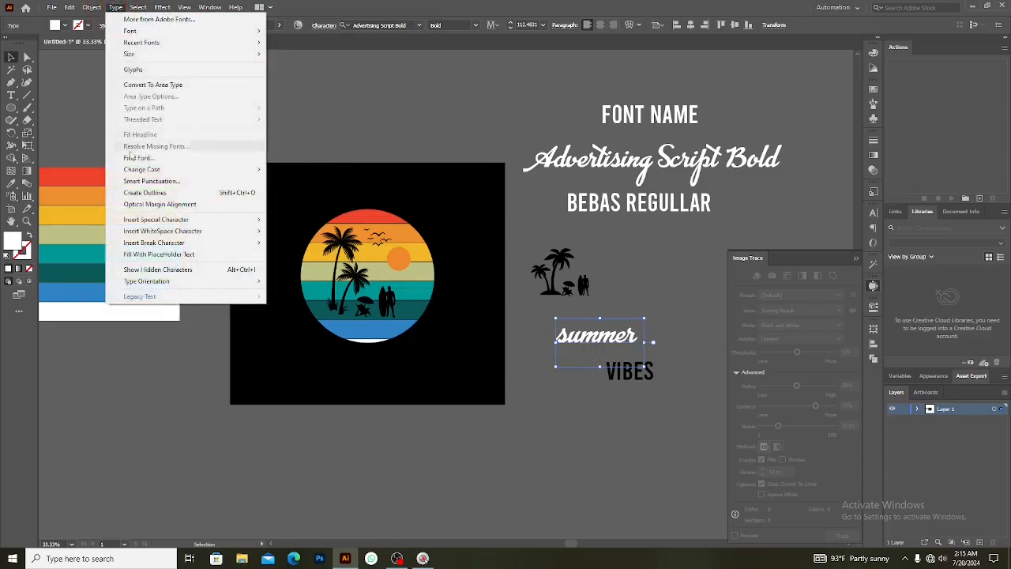
pyautogui.moveTo(155, 172)
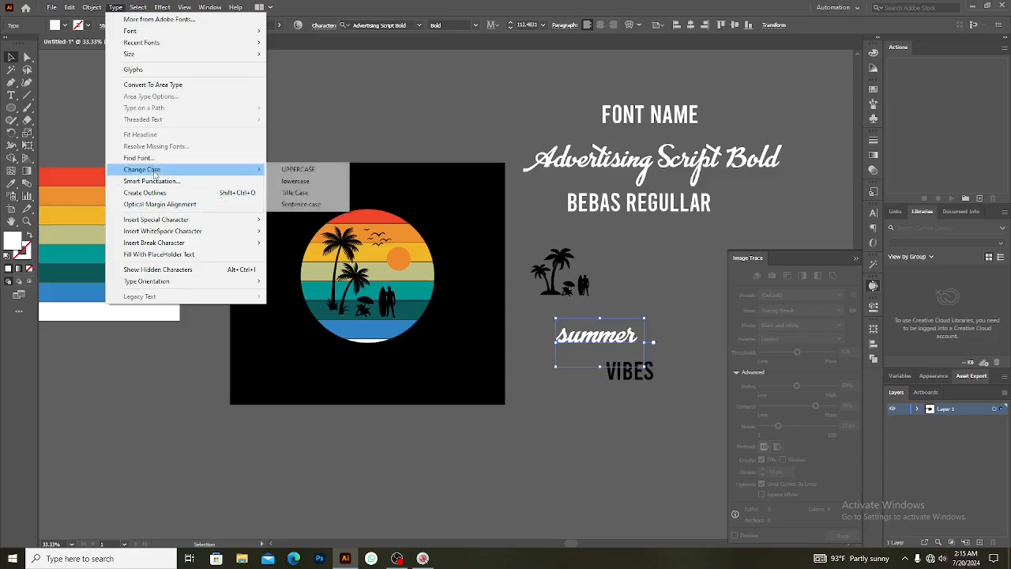
pyautogui.click(296, 194)
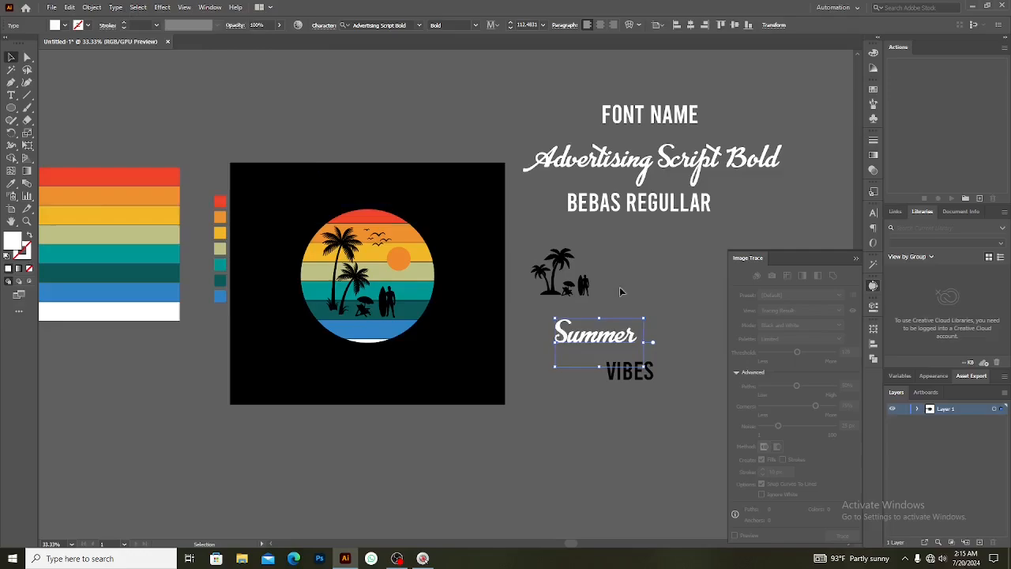
pyautogui.click(706, 322)
# Place "Summer" across the blue stripe at the base of the striped sun, bringing it in front of the artwork.
pyautogui.moveTo(580, 343); pyautogui.dragTo(363, 335)
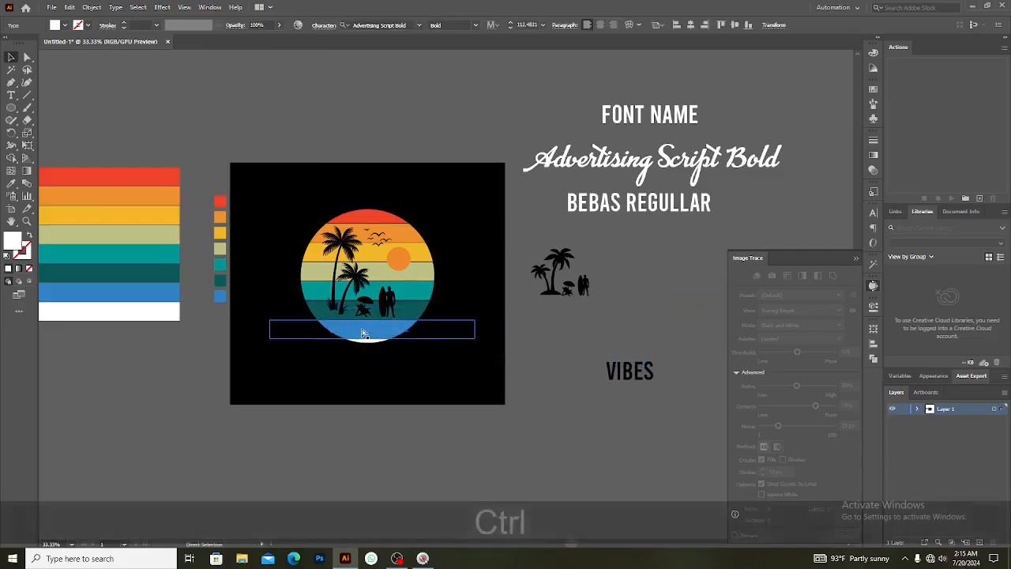
pyautogui.hotkey('ctrl', 'x')
pyautogui.hotkey('ctrl', 'f')
pyautogui.click(449, 355)
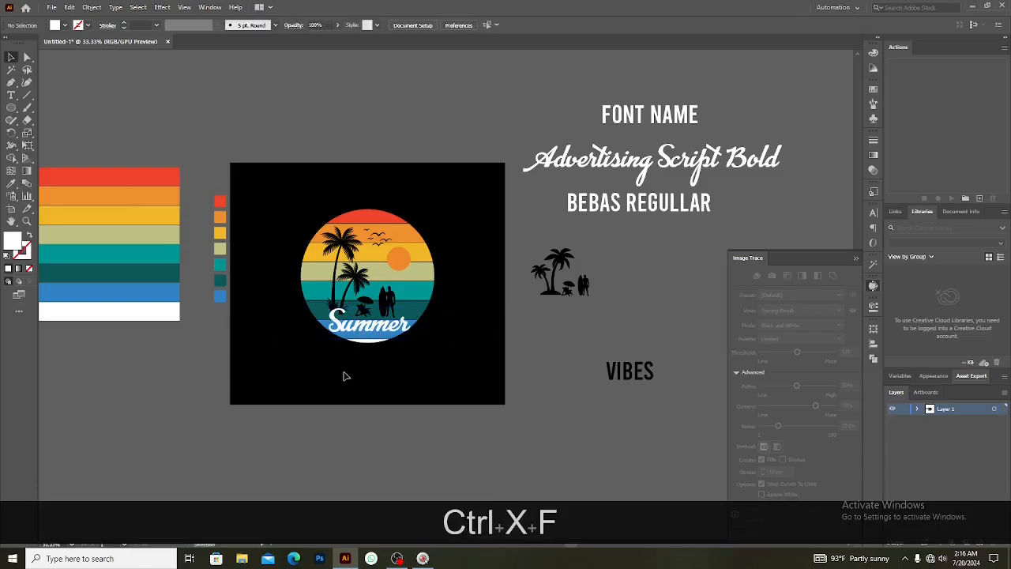
pyautogui.scroll(2, 348, 372)
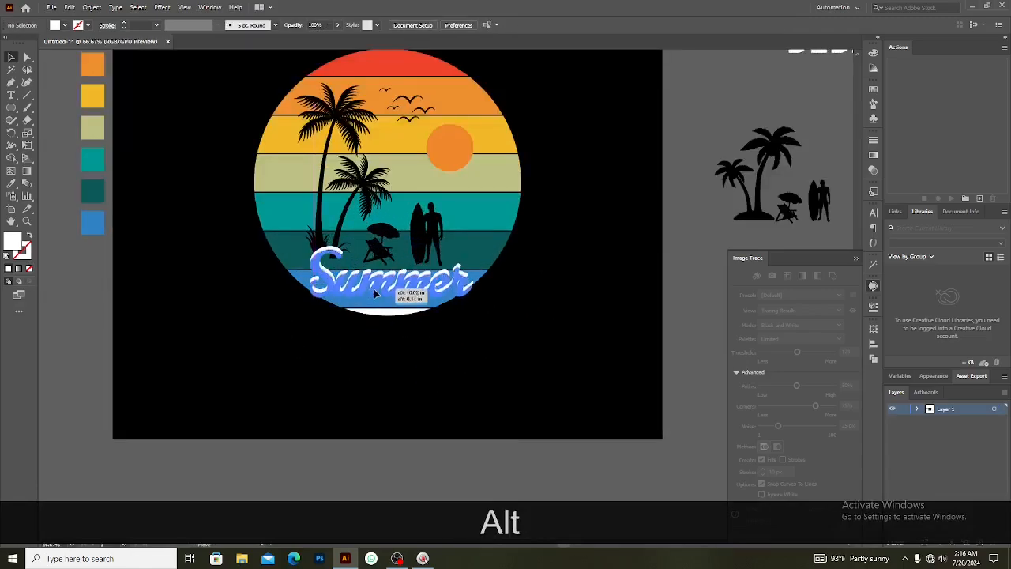
pyautogui.click(374, 290)
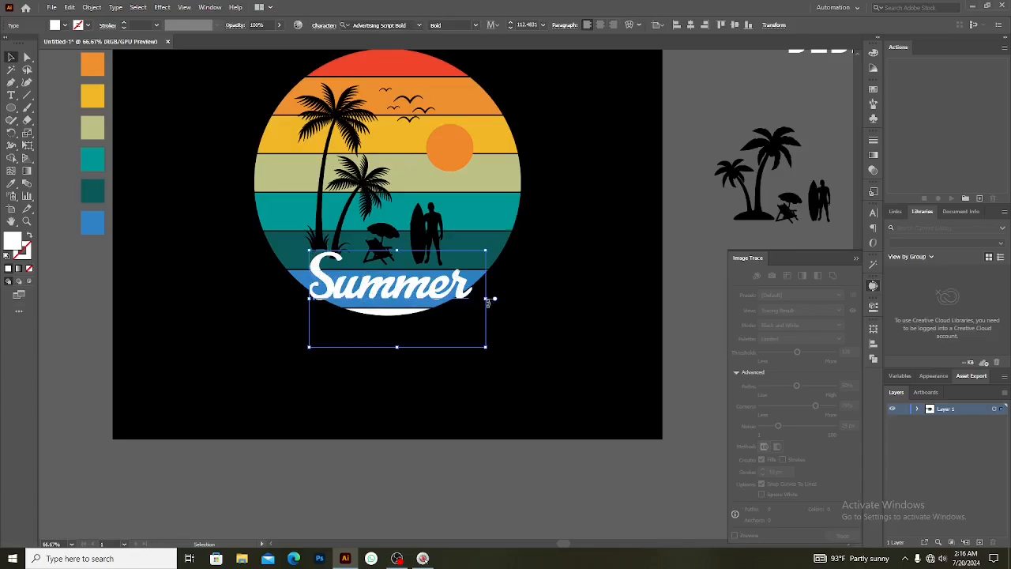
pyautogui.click(510, 332)
# Move "VIBES" onto the black background, centered directly beneath "Summer", and bring it in front of the artwork.
pyautogui.scroll(-2, 503, 379)
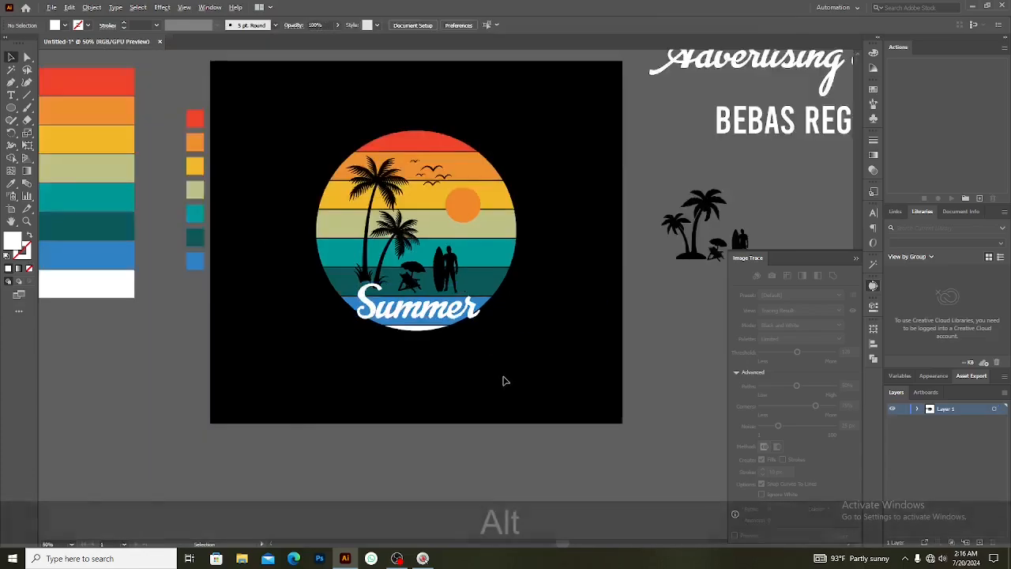
pyautogui.moveTo(542, 404); pyautogui.dragTo(476, 359)
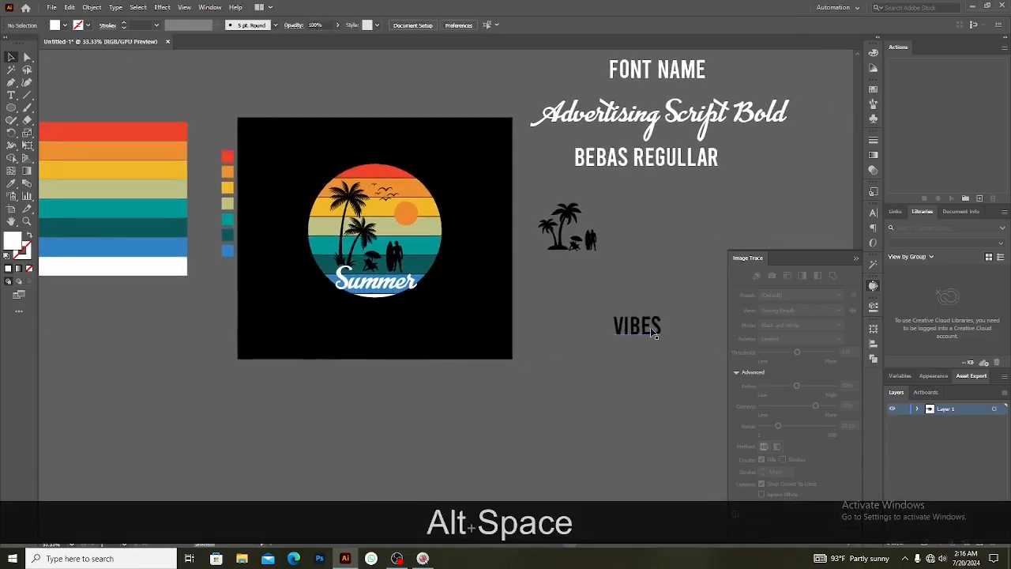
pyautogui.moveTo(695, 334); pyautogui.dragTo(377, 307)
pyautogui.hotkey('ctrl', 'x')
pyautogui.hotkey('ctrl', 'f')
# Fill "VIBES" with white and shrink it proportionally so it sits closely beneath the middle of "Summer".
pyautogui.scroll(3, 376, 306)
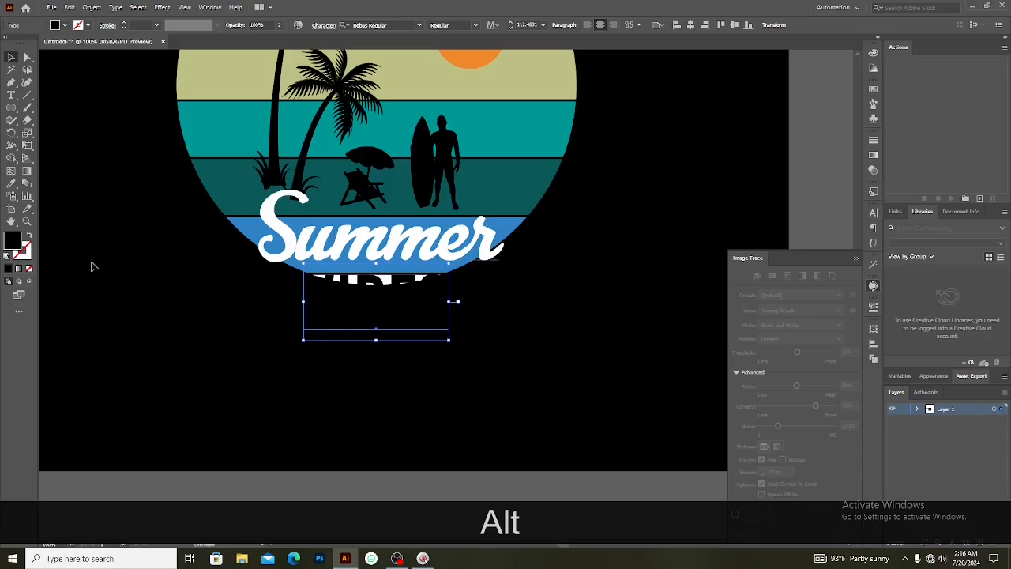
pyautogui.click(66, 26)
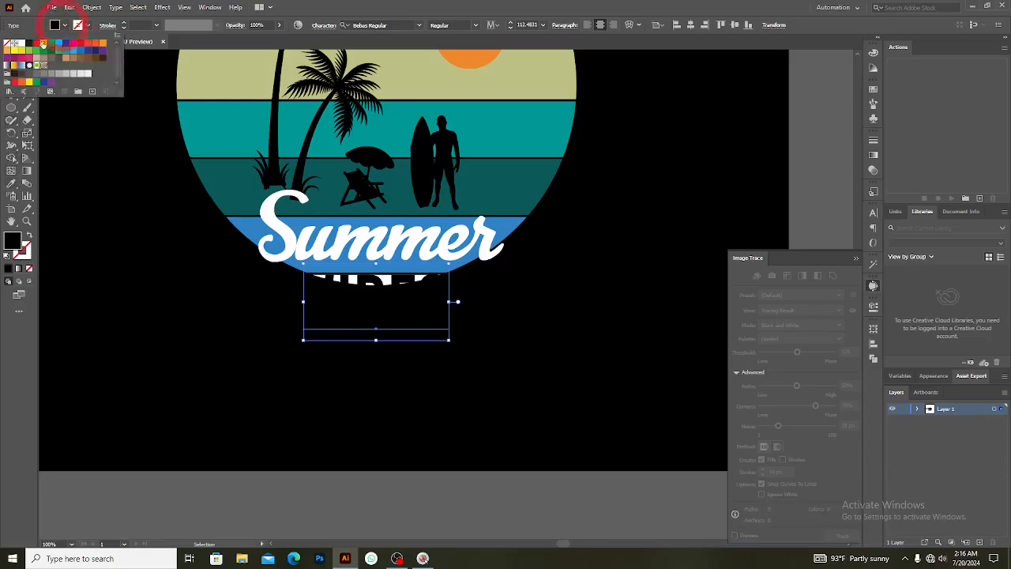
pyautogui.click(19, 45)
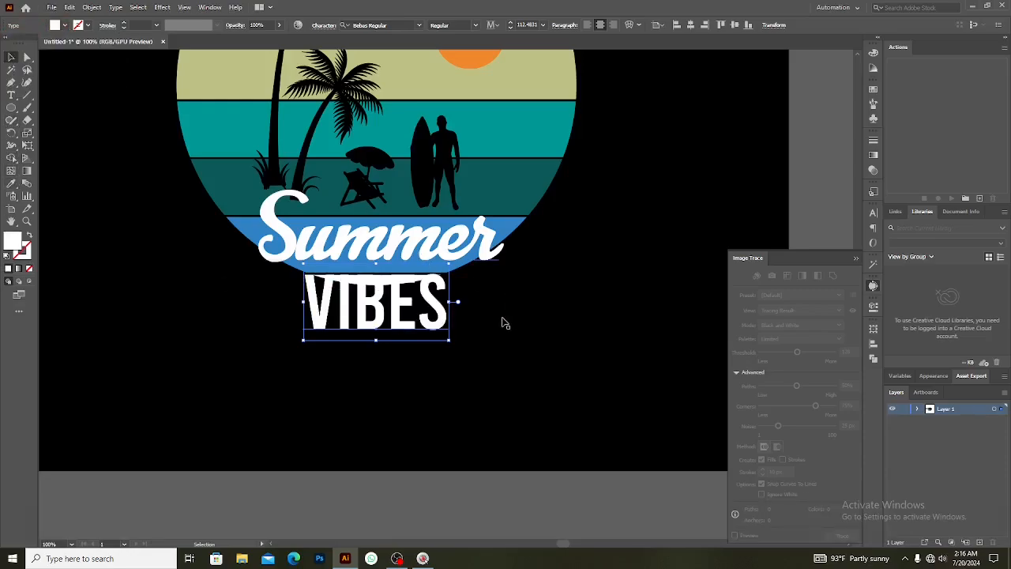
pyautogui.scroll(-2, 510, 326)
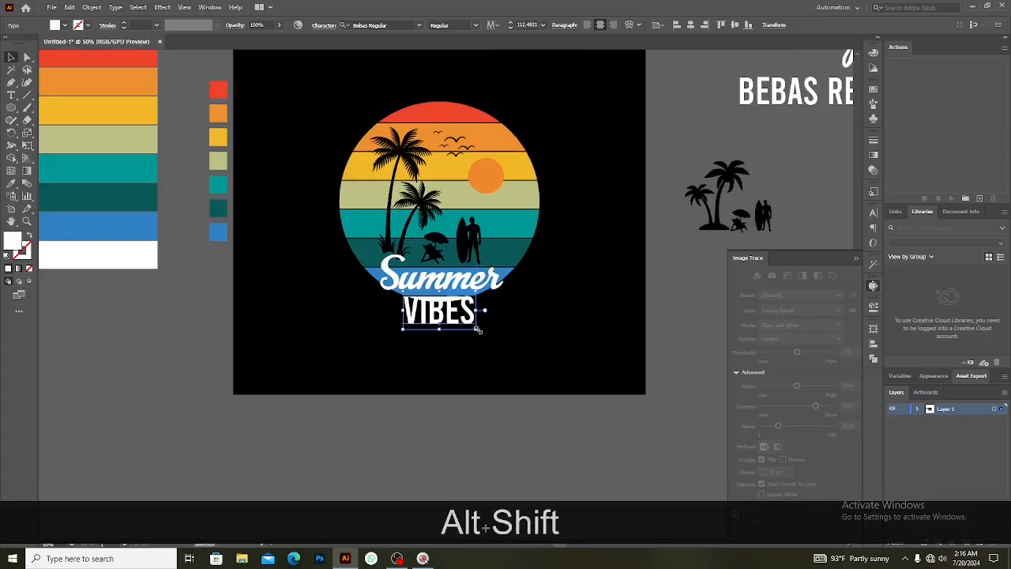
pyautogui.moveTo(479, 333); pyautogui.dragTo(447, 309)
pyautogui.click(496, 334)
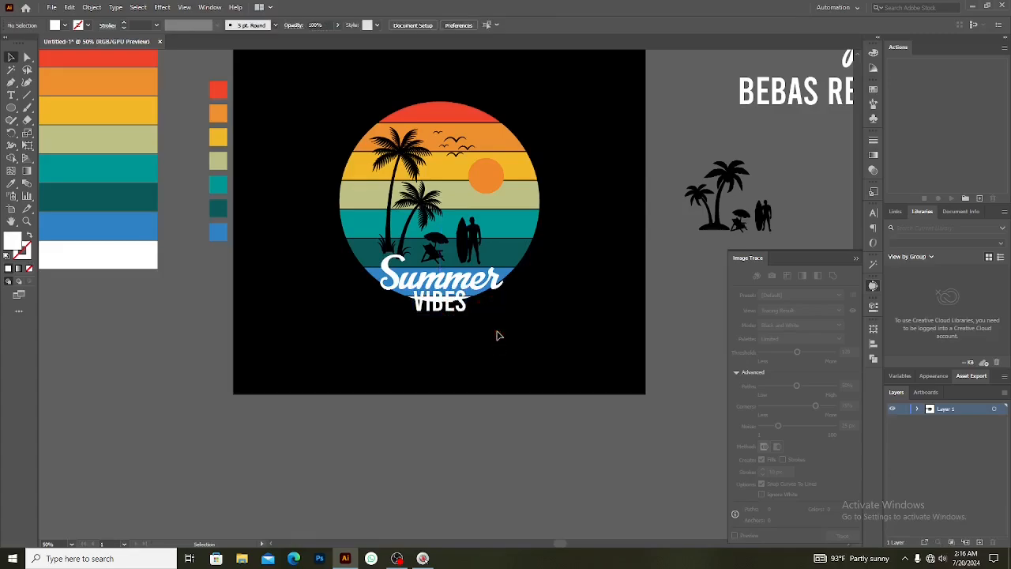
pyautogui.scroll(-1, 497, 333)
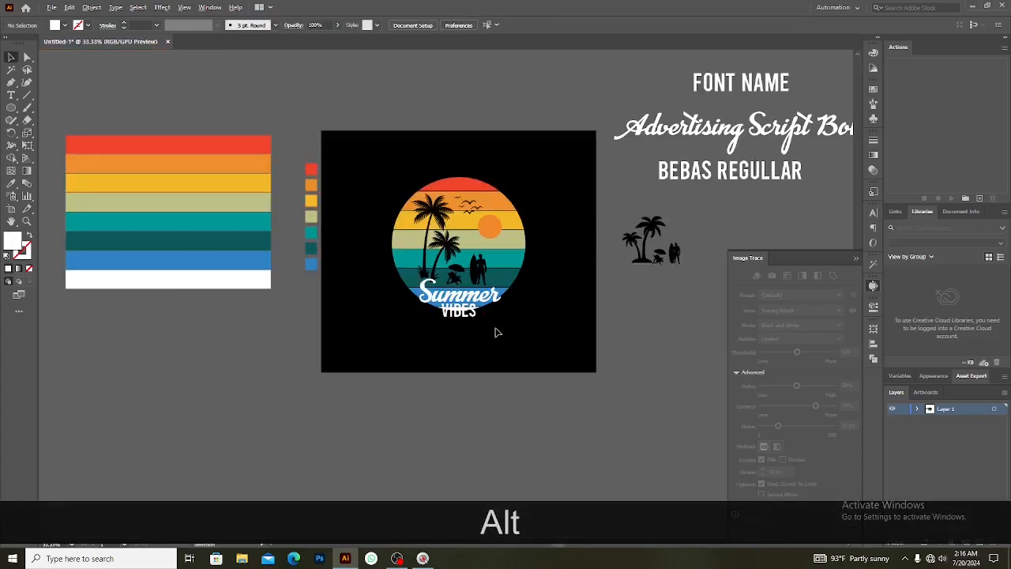
# Reduce the height of "VIBES" slightly from its lower edge, keeping its width, to a font size of about 63 pt.
pyautogui.scroll(2, 496, 333)
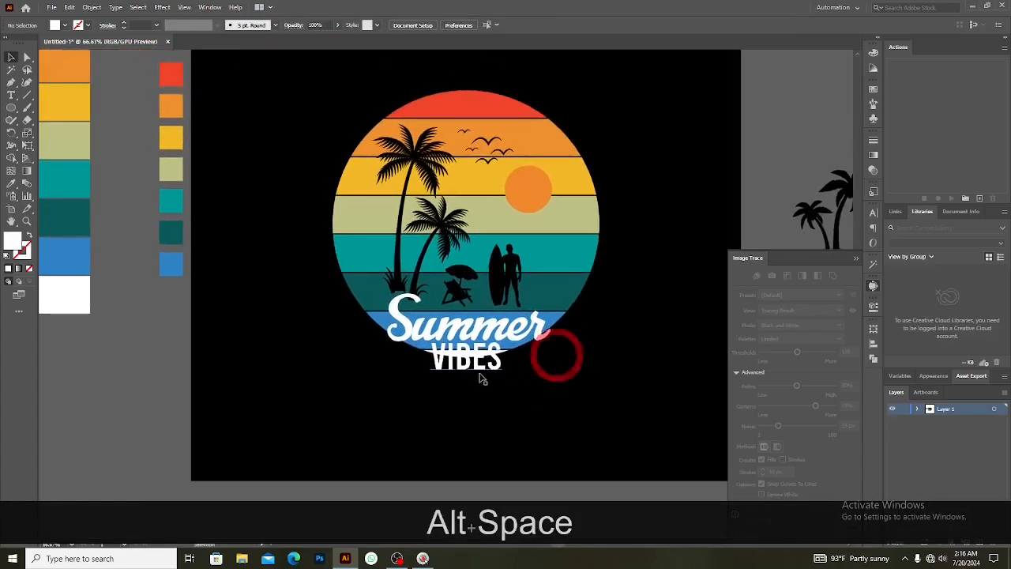
pyautogui.click(464, 374)
pyautogui.moveTo(467, 375); pyautogui.dragTo(468, 367)
pyautogui.click(470, 387)
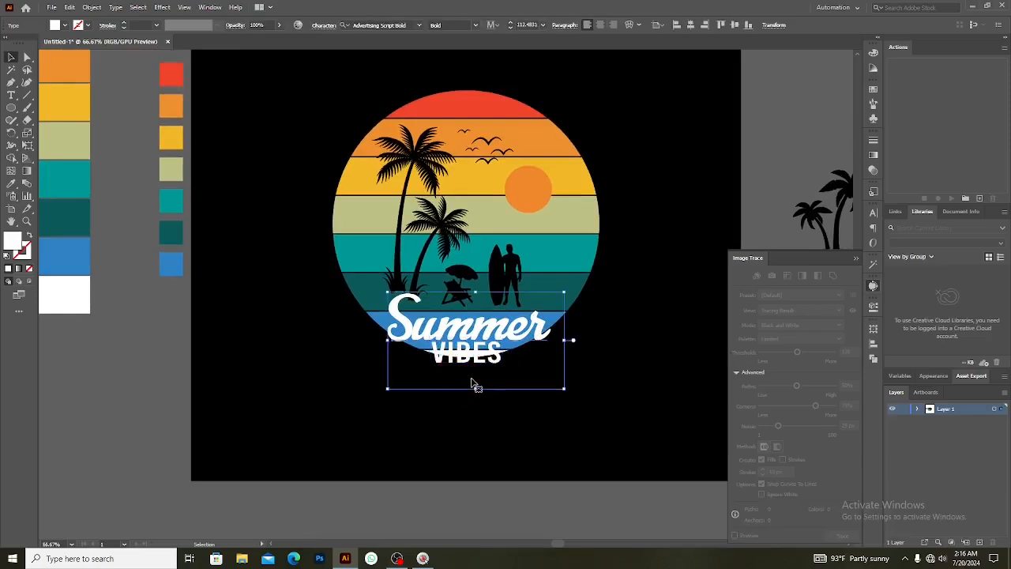
pyautogui.scroll(-1, 471, 379)
pyautogui.click(586, 364)
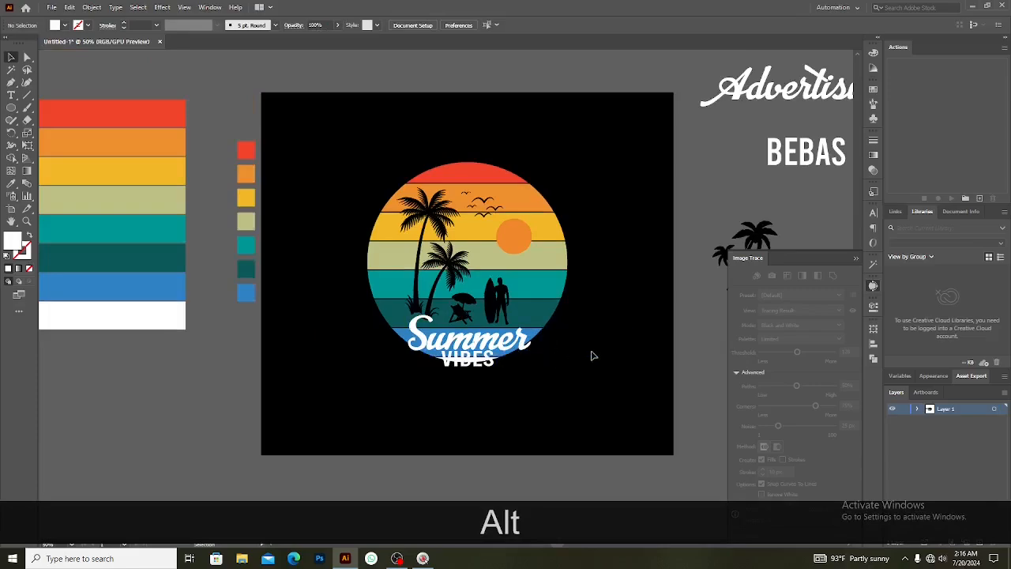
# Convert both the "Summer" and "VIBES" texts to outlines.
pyautogui.rightClick(509, 347)
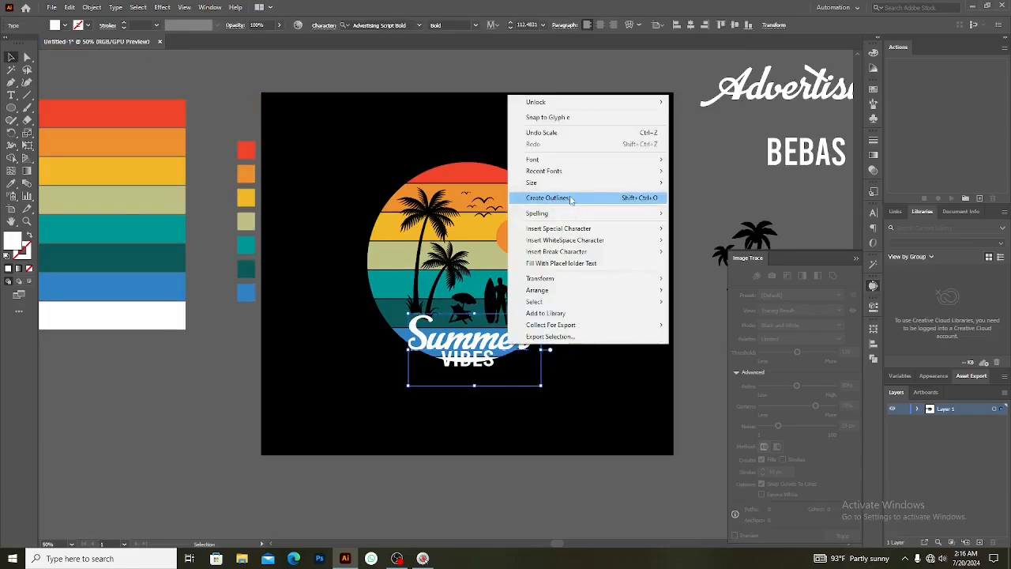
pyautogui.click(569, 197)
pyautogui.click(454, 409)
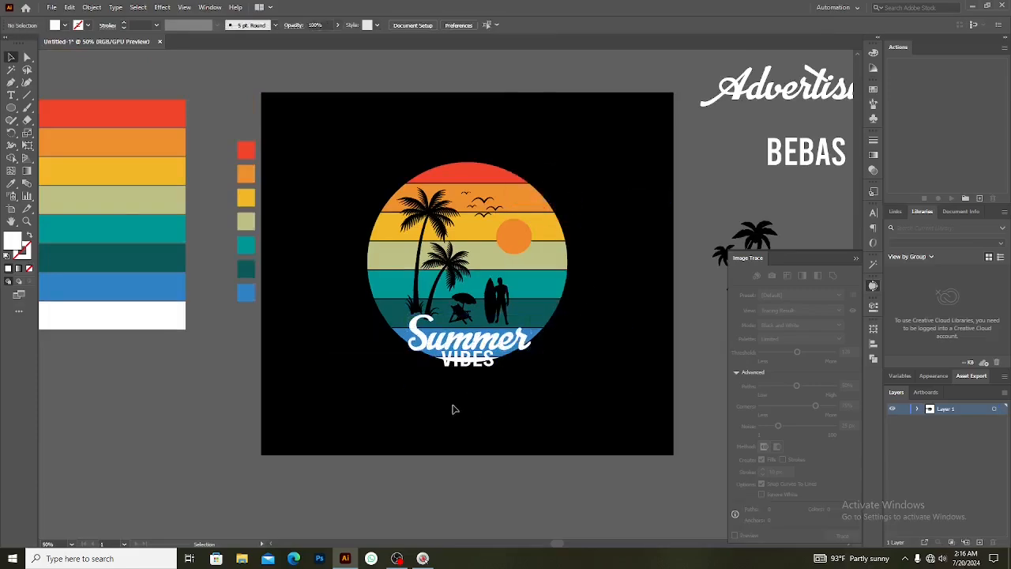
pyautogui.rightClick(478, 364)
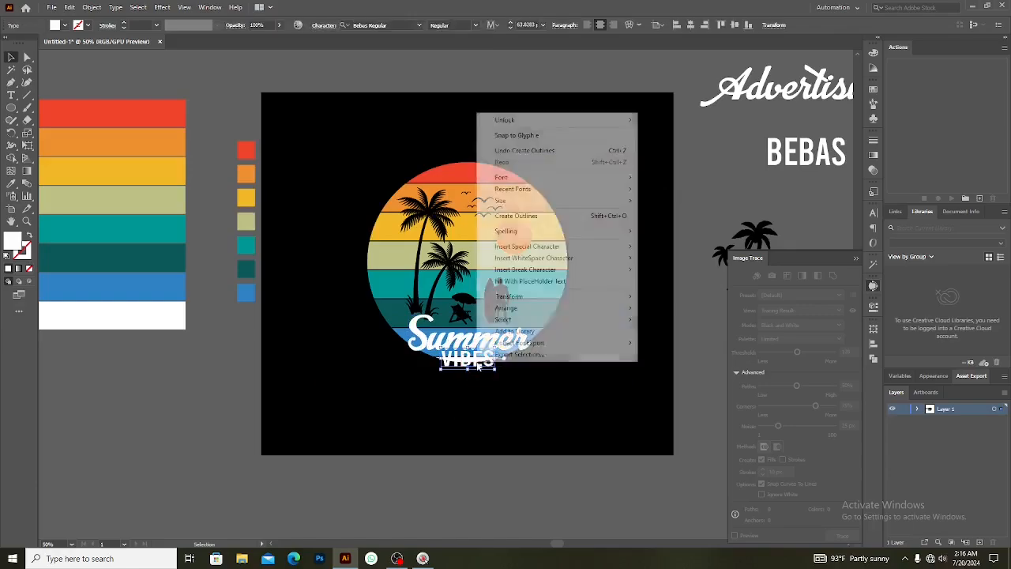
pyautogui.click(553, 217)
pyautogui.click(493, 405)
# Expand the appearance of the flying birds in the striped sun into plain shapes.
pyautogui.press('space')
pyautogui.moveTo(487, 404); pyautogui.dragTo(472, 338)
pyautogui.click(506, 356)
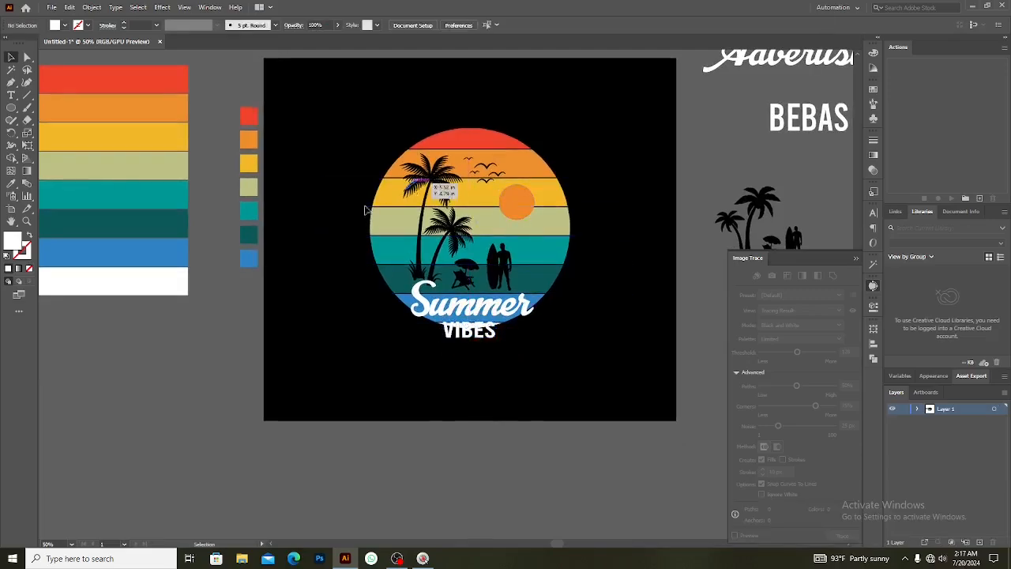
pyautogui.click(433, 188)
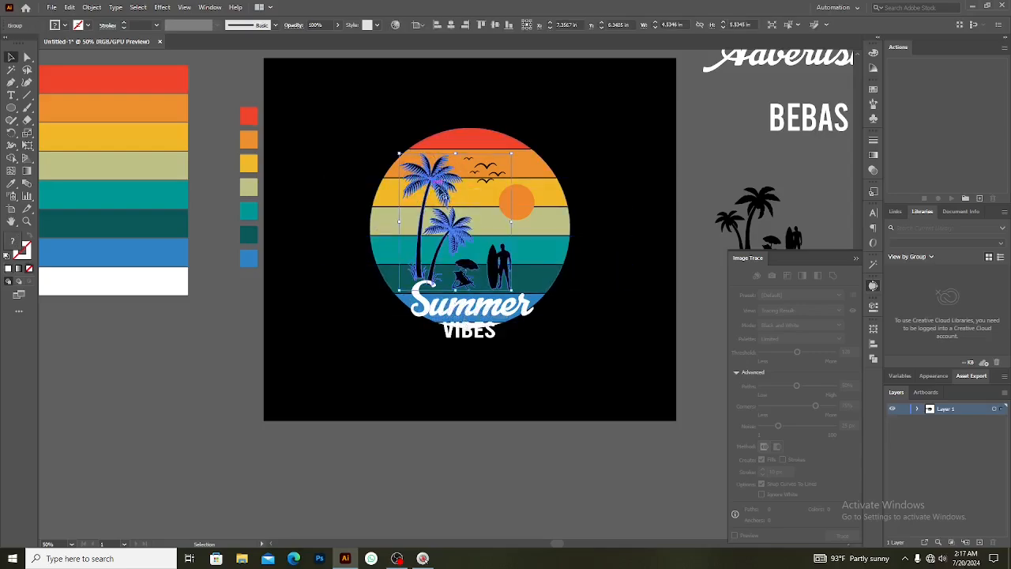
pyautogui.keyDown('shift'); pyautogui.click(498, 173); pyautogui.keyUp('shift')
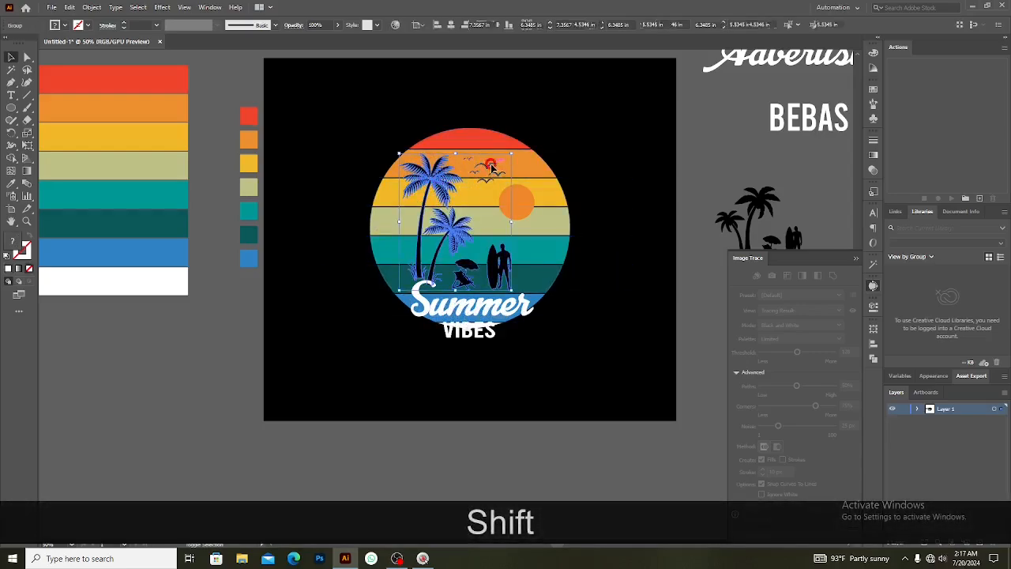
pyautogui.click(93, 7)
pyautogui.click(131, 143)
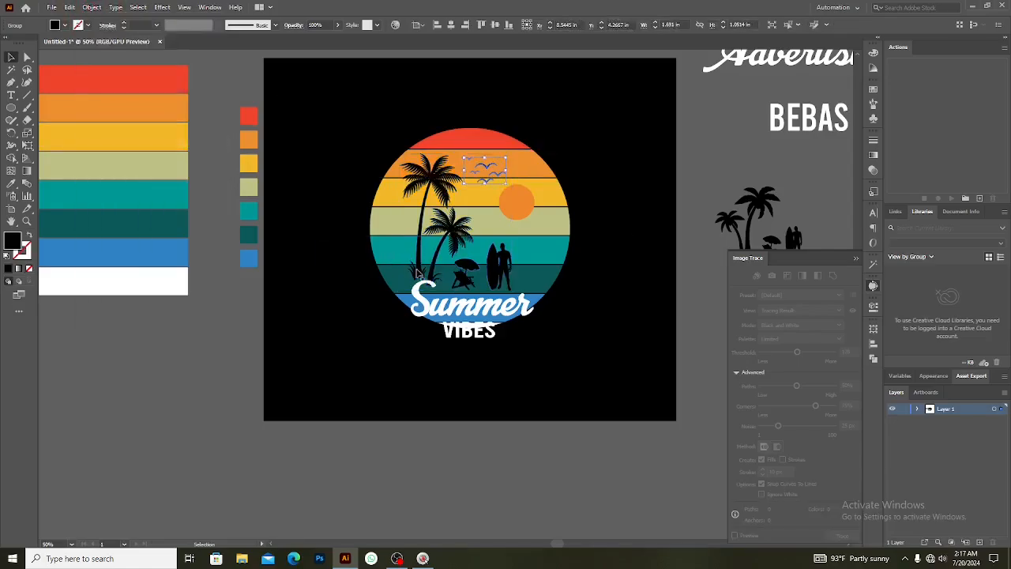
pyautogui.click(91, 8)
pyautogui.click(111, 129)
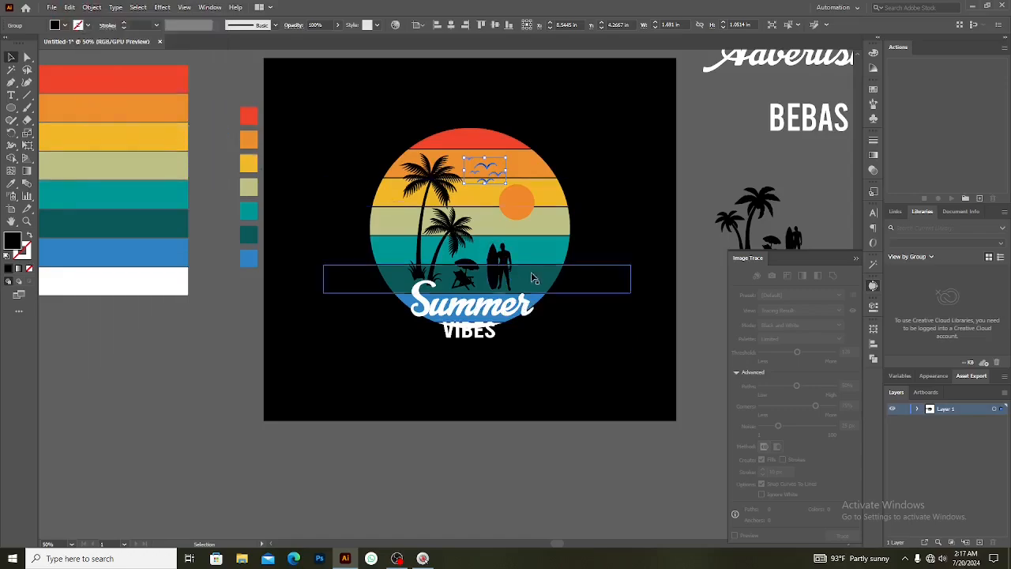
# Group the birds with the palm, beach chair and surfer silhouettes, and cut the group from the artwork.
pyautogui.keyDown('shift'); pyautogui.click(436, 174); pyautogui.keyUp('shift')
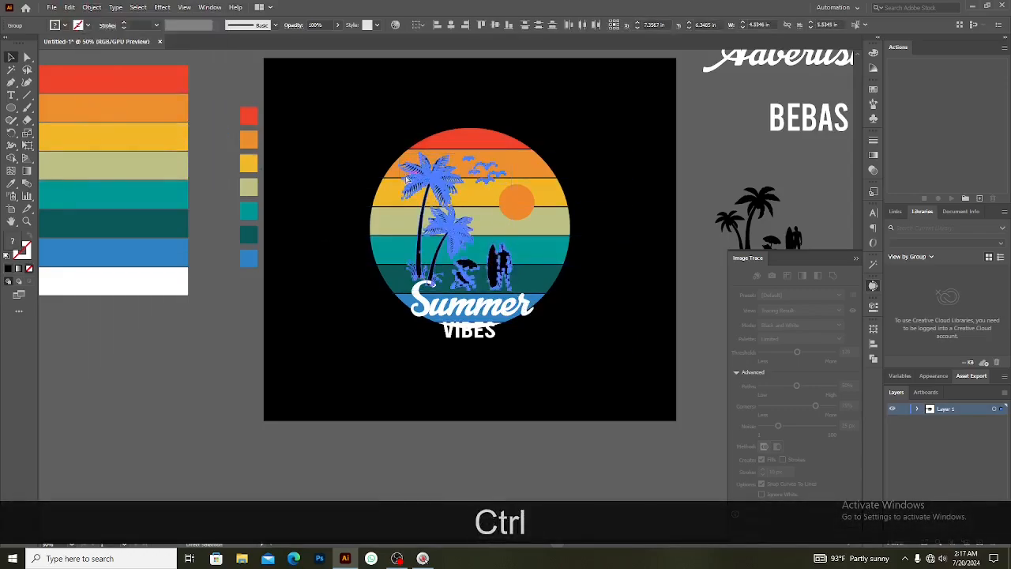
pyautogui.hotkey('ctrl', 'g')
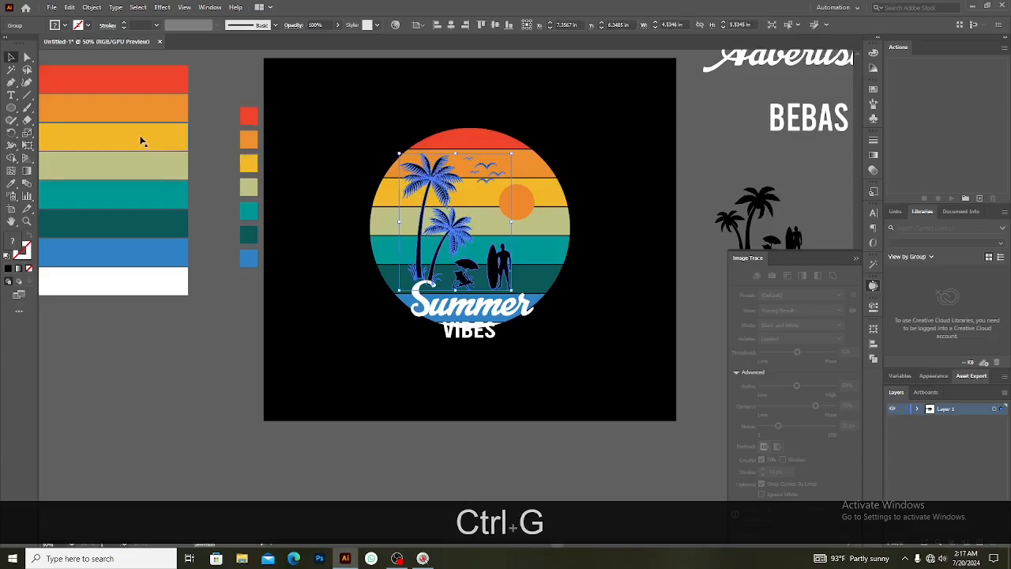
pyautogui.hotkey('ctrl', 'x')
# Create an opacity mask on the striped sun and turn off its Clip option.
pyautogui.click(455, 196)
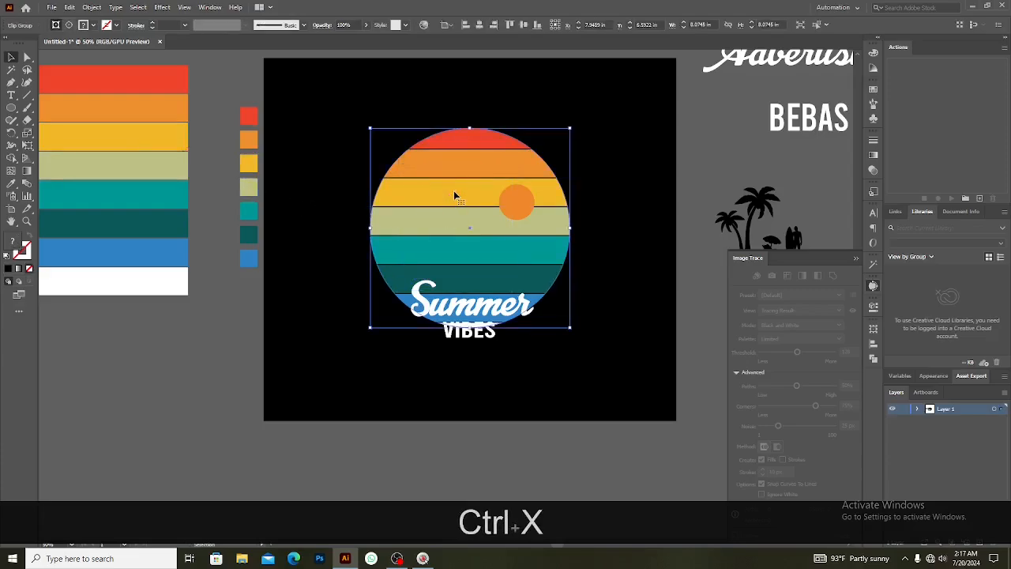
pyautogui.click(873, 172)
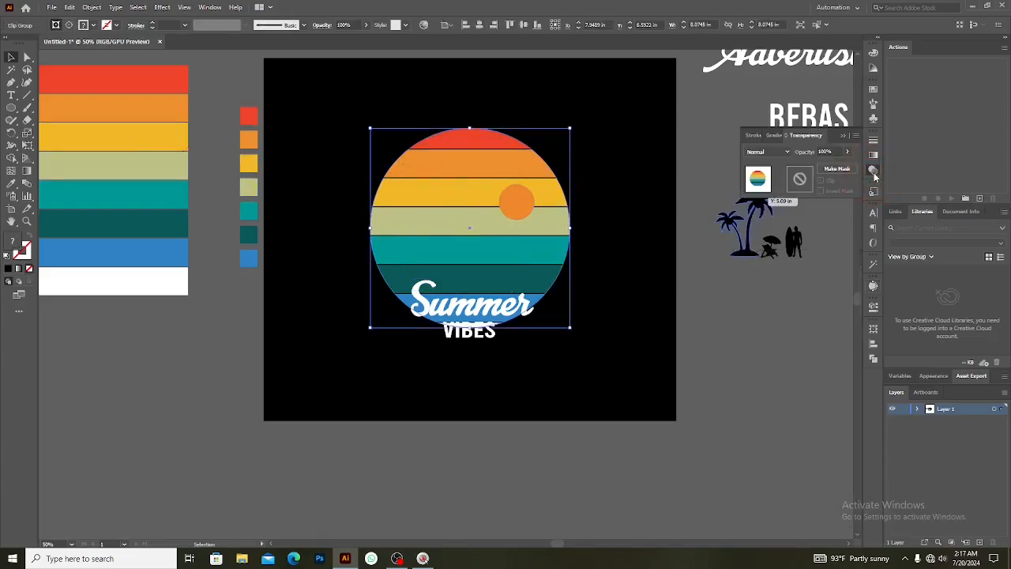
pyautogui.click(209, 8)
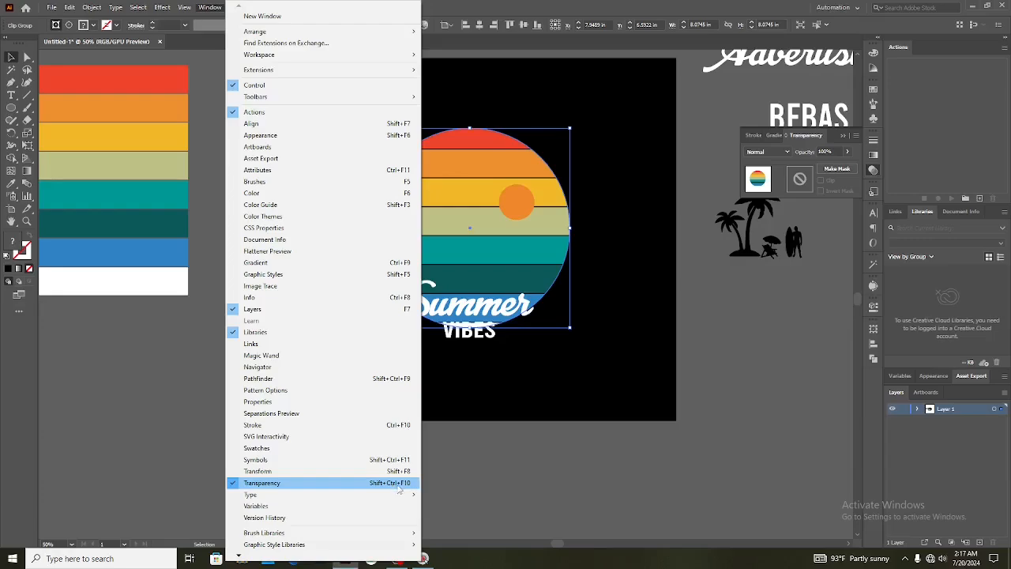
pyautogui.click(803, 181)
pyautogui.doubleClick(801, 179)
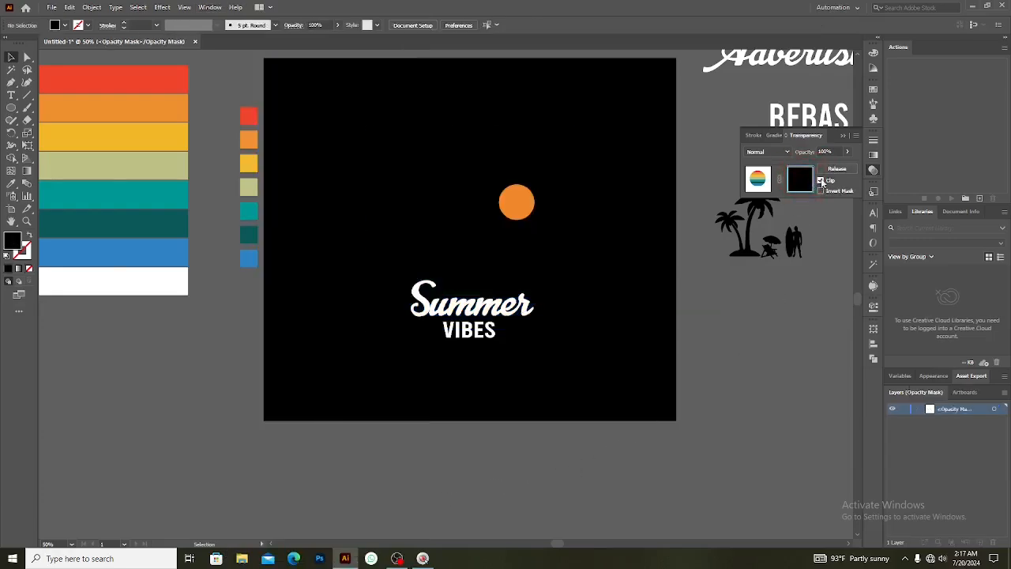
pyautogui.click(821, 181)
# Paste the cut silhouettes in place inside the sun's opacity mask and return to editing the artwork.
pyautogui.click(799, 184)
pyautogui.hotkey('ctrl', 'f')
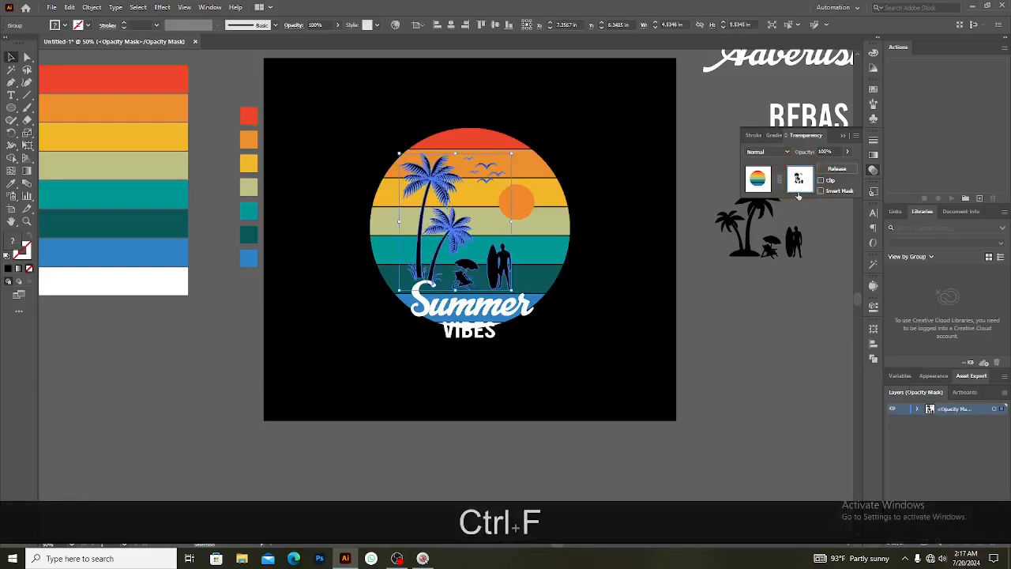
pyautogui.click(758, 180)
pyautogui.click(630, 296)
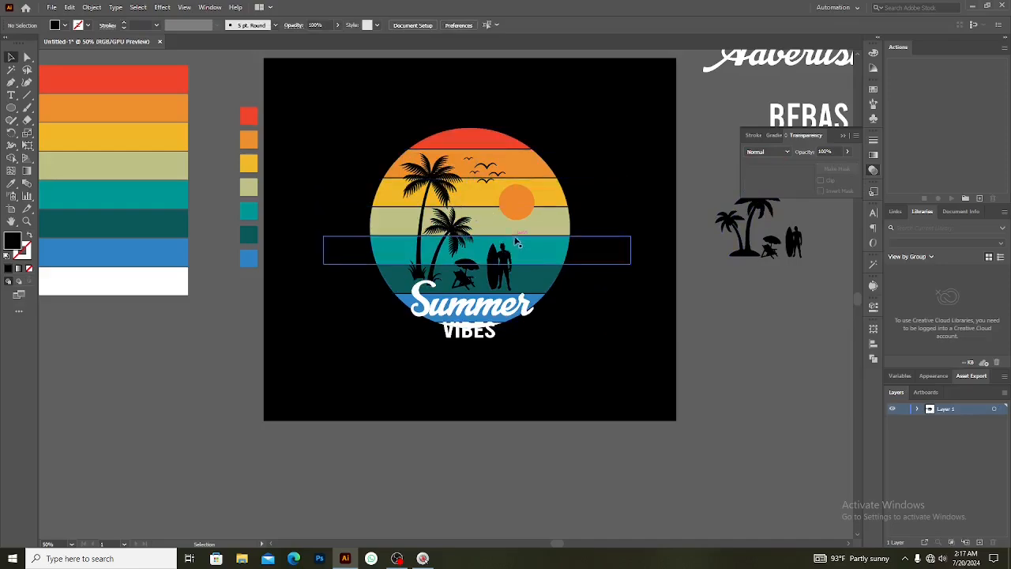
# Move the masked striped sun off the black background to check its transparent cut-outs, and undo the move.
pyautogui.moveTo(517, 243); pyautogui.dragTo(202, 424)
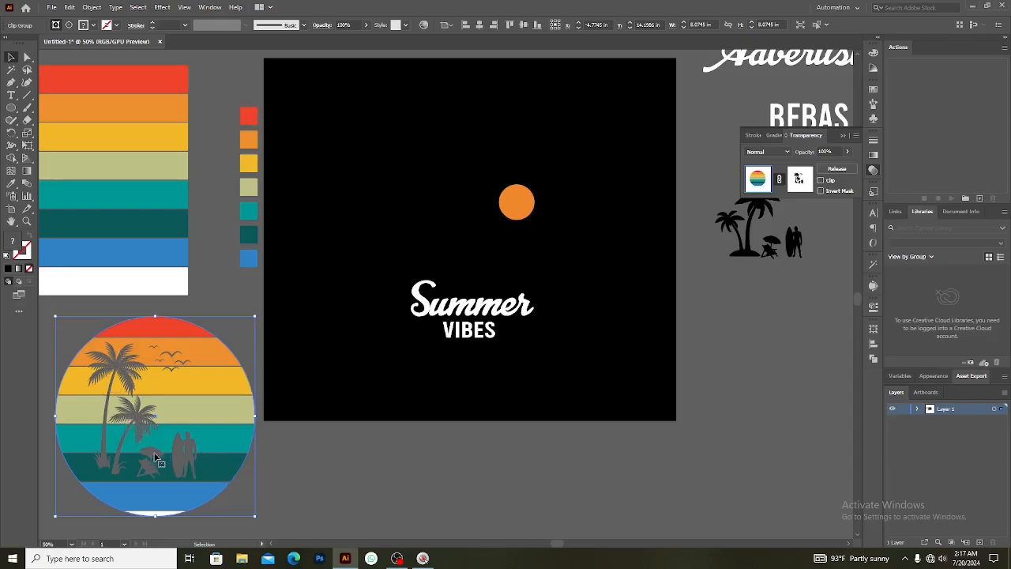
pyautogui.hotkey('ctrl', 'z')
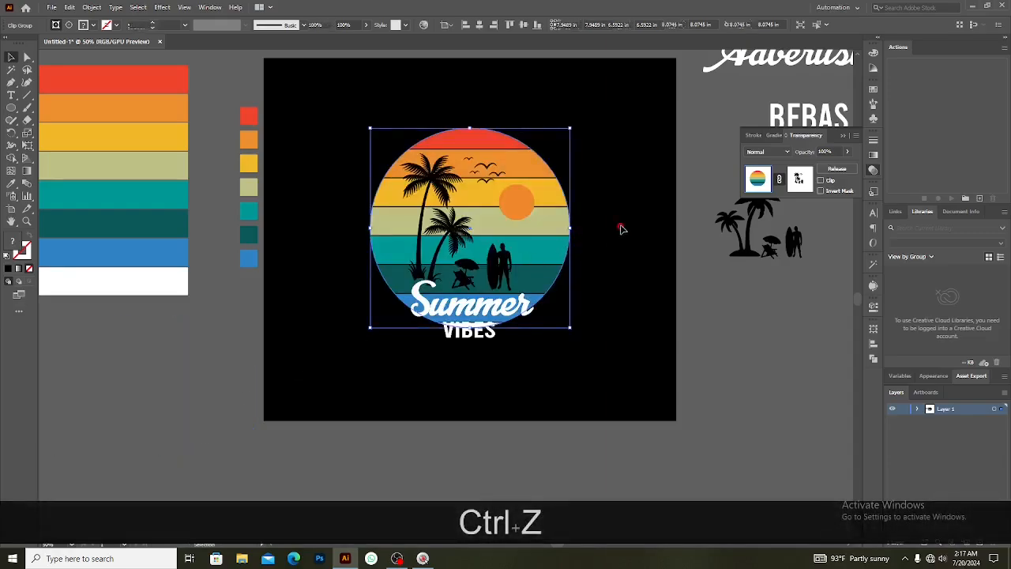
pyautogui.click(514, 203)
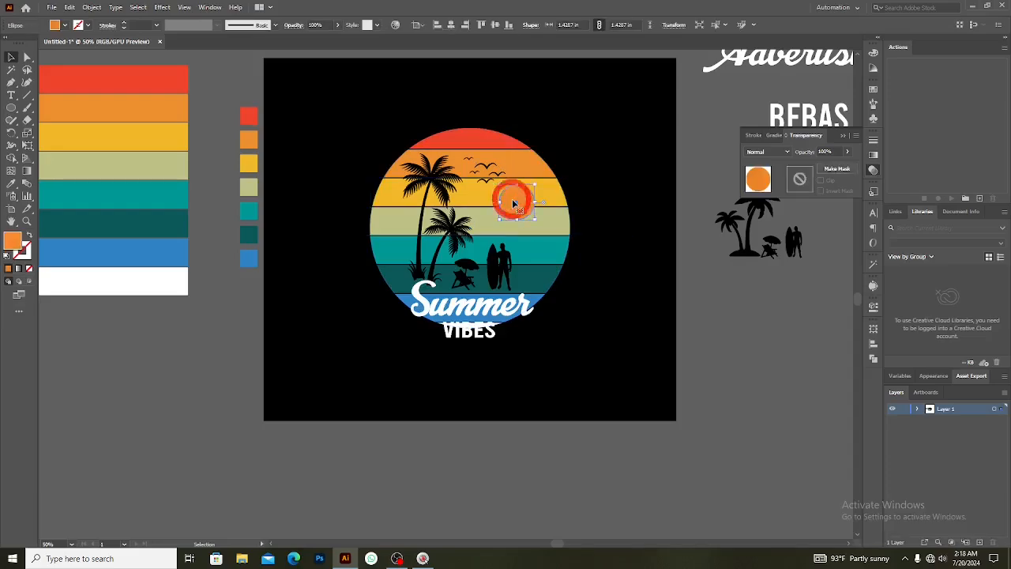
pyautogui.click(91, 7)
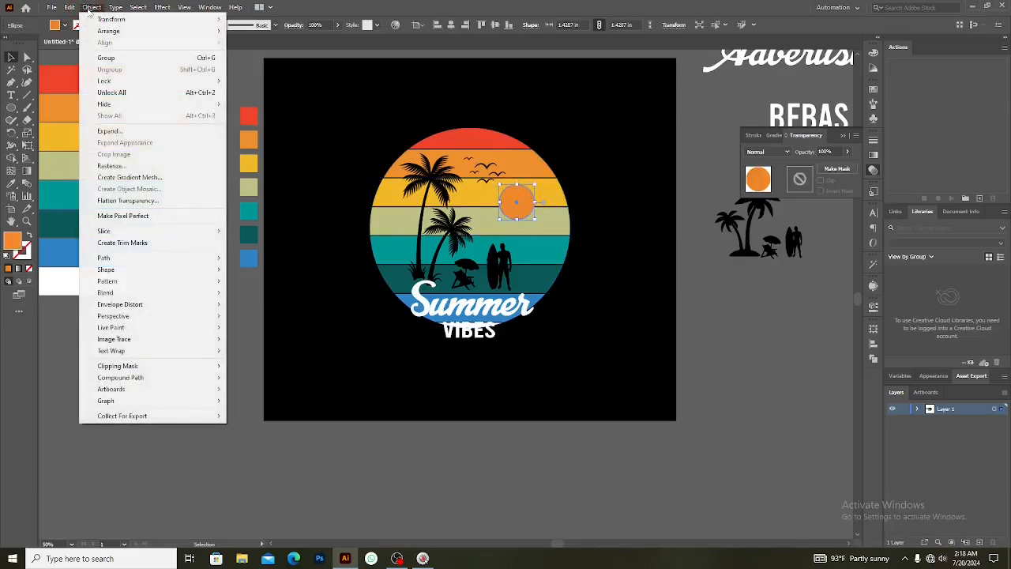
pyautogui.moveTo(118, 258)
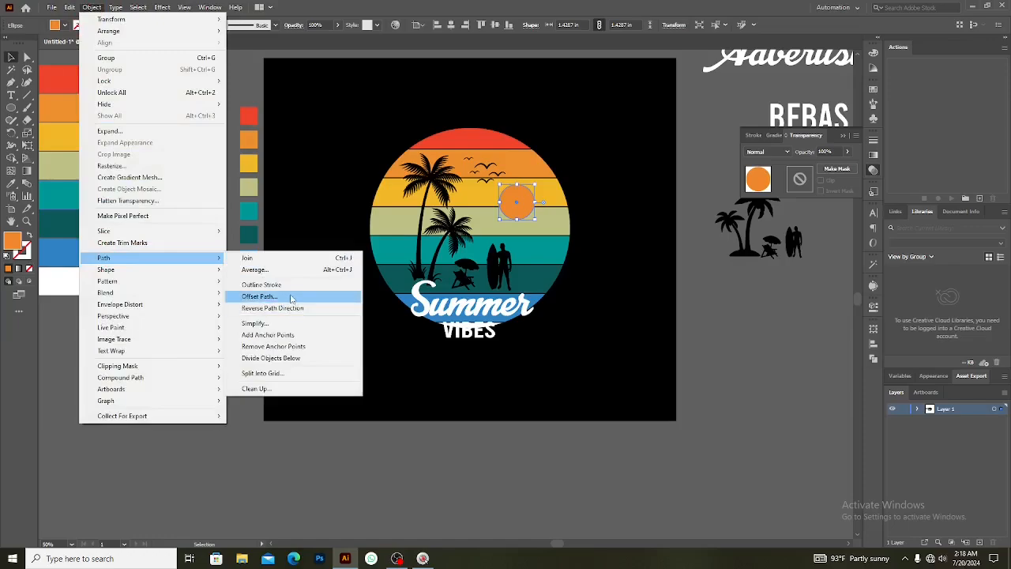
pyautogui.click(289, 303)
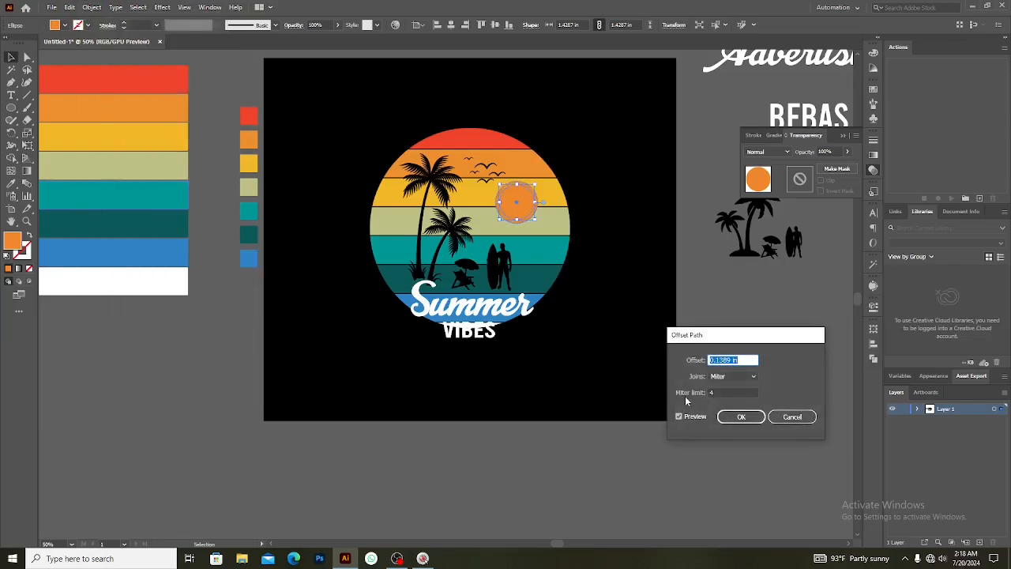
pyautogui.click(786, 418)
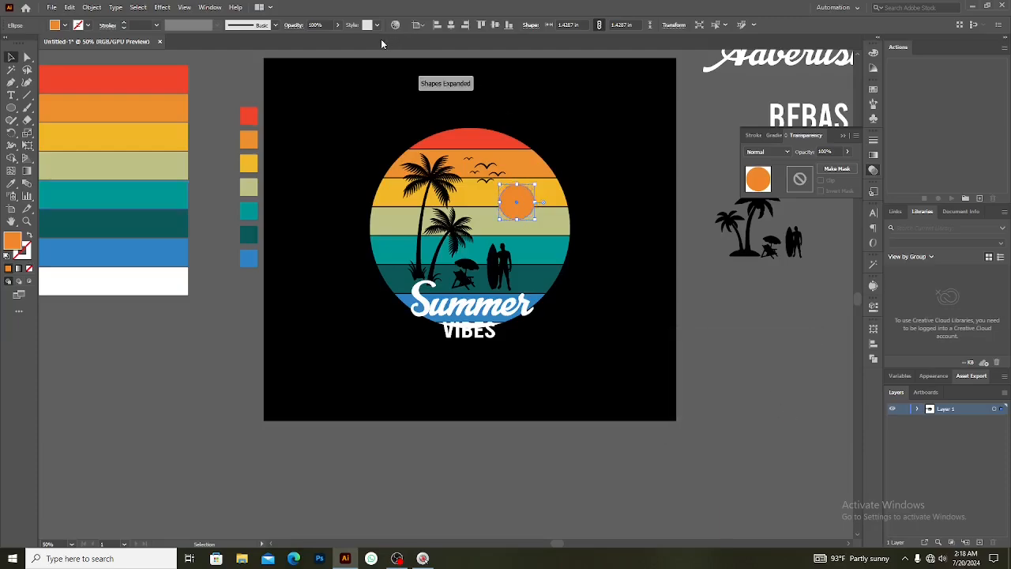
# Show the rulers and change their units to pixels.
pyautogui.hotkey('ctrl', 'r')
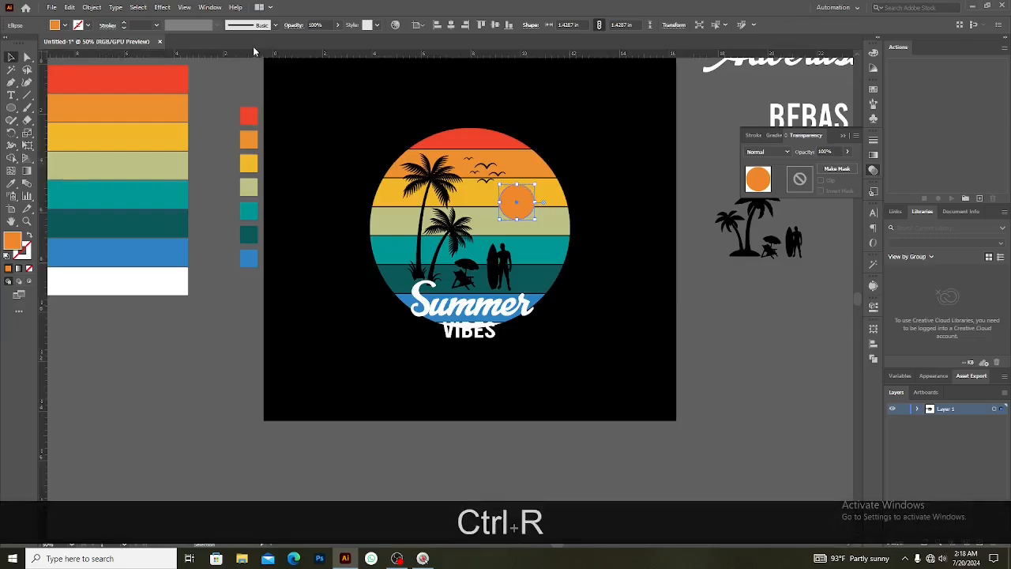
pyautogui.rightClick(466, 56)
pyautogui.click(485, 61)
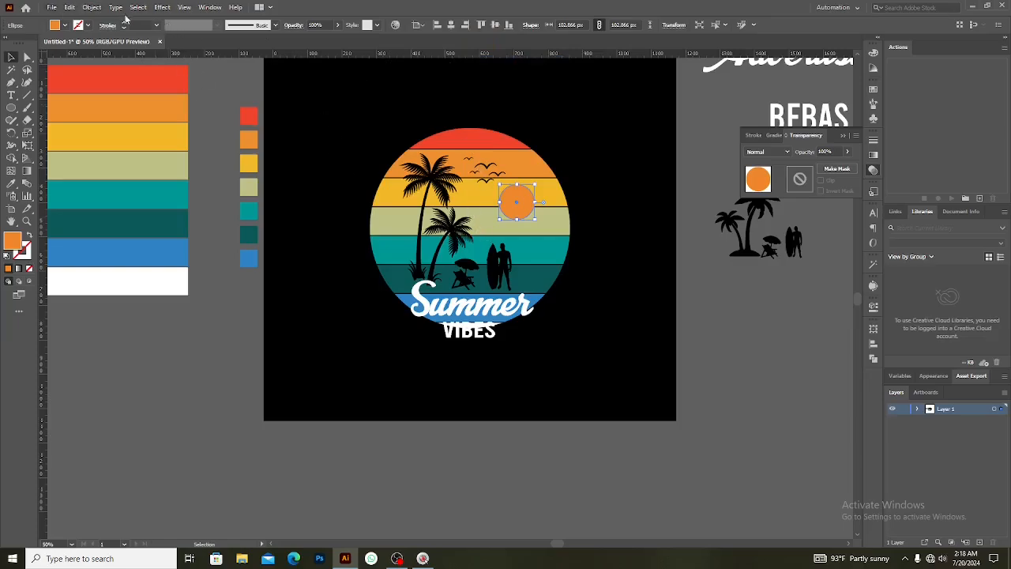
# Offset the path of the small orange sun outward by 5 px with mitered joins.
pyautogui.click(93, 7)
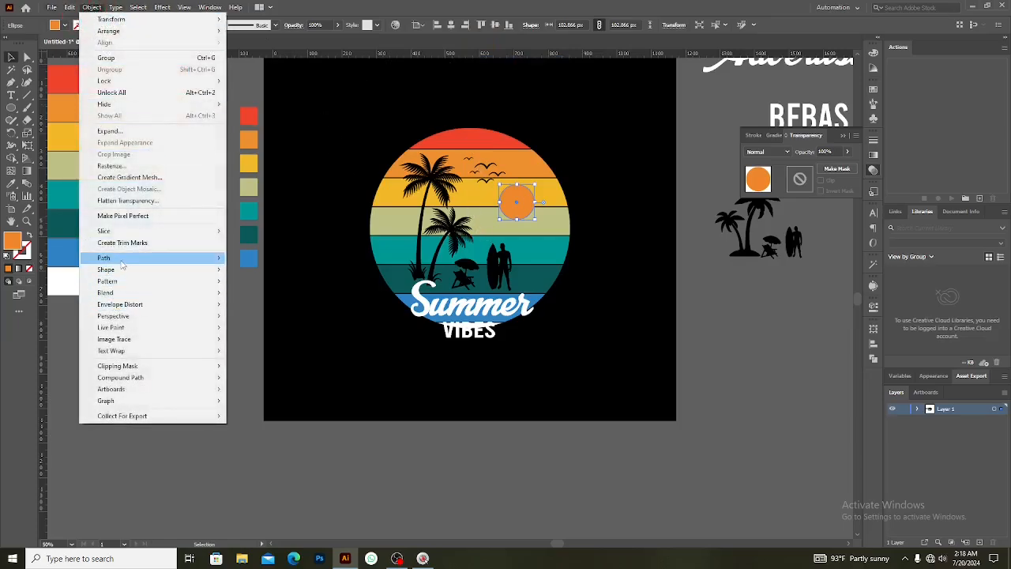
pyautogui.moveTo(120, 259)
pyautogui.click(290, 299)
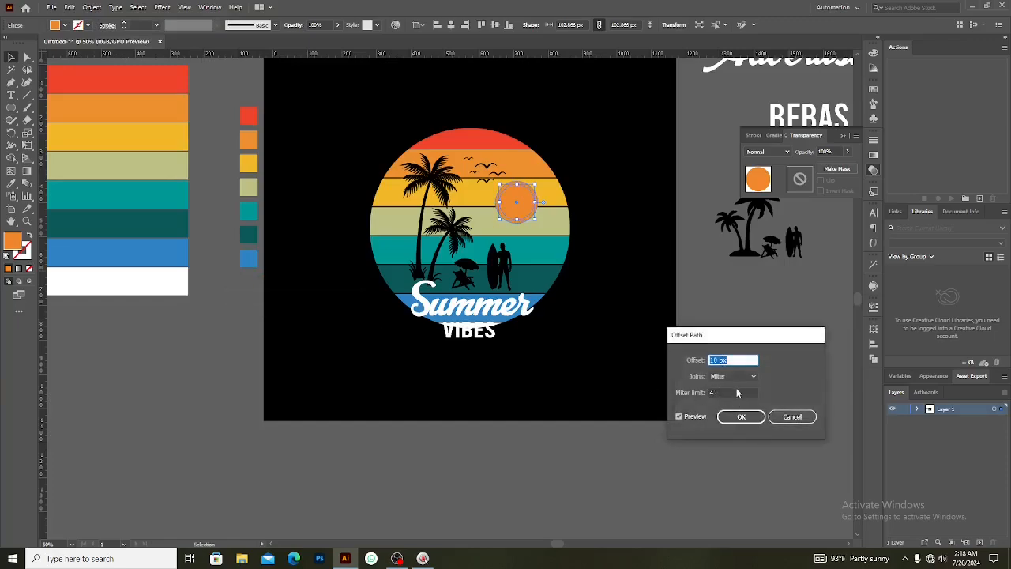
pyautogui.press('Down')
pyautogui.press('Down')
pyautogui.press('Down')
pyautogui.press('Down')
pyautogui.press('Down')
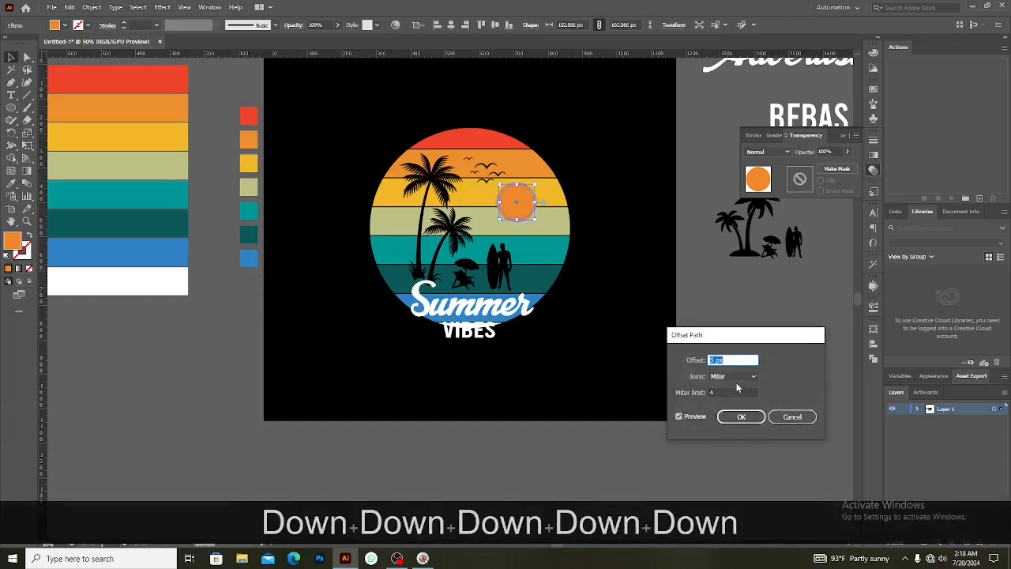
pyautogui.click(733, 416)
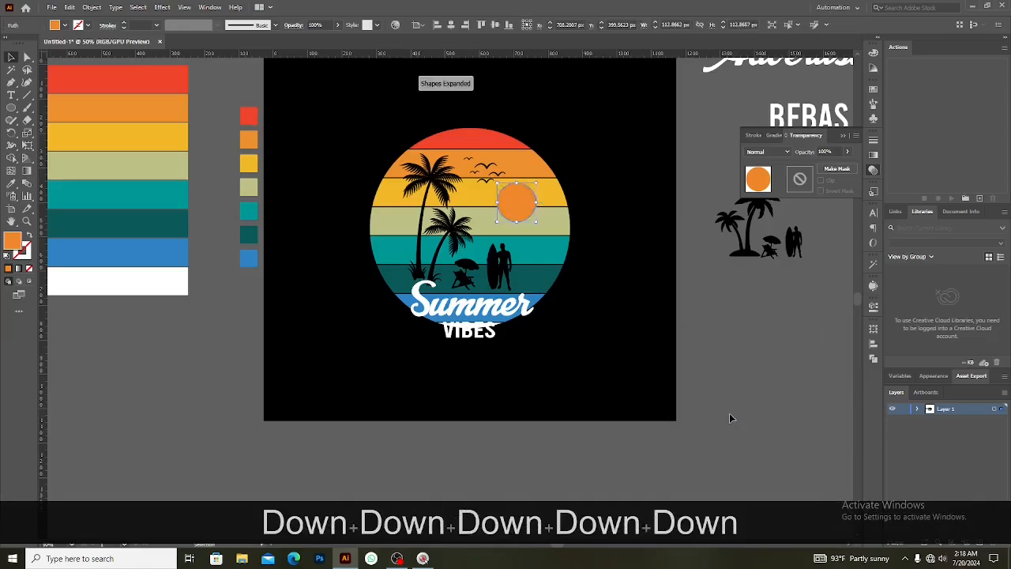
# Cut the larger offset circle and paste it in place inside the striped sun's opacity mask.
pyautogui.hotkey('ctrl', 'x')
pyautogui.click(559, 223)
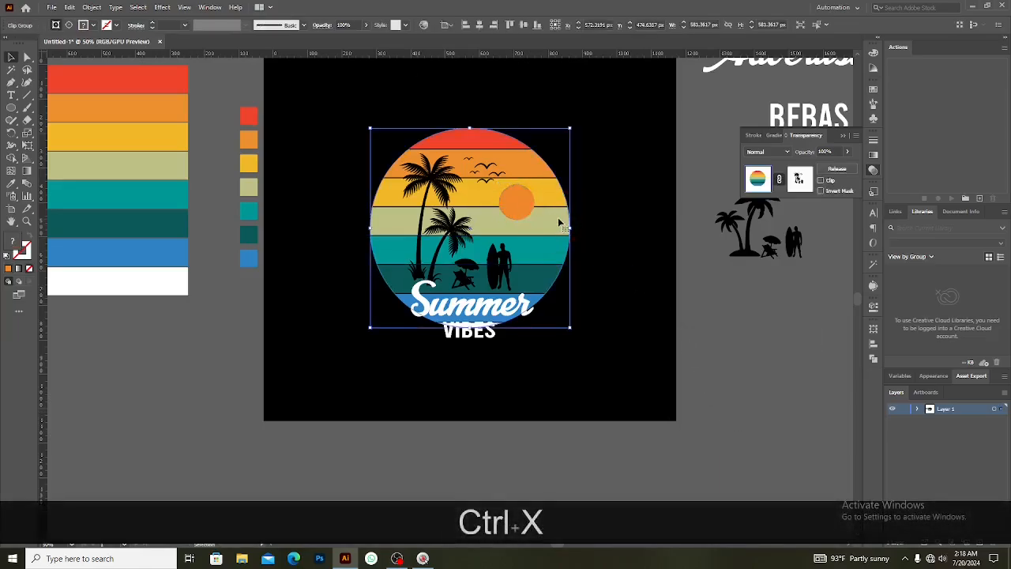
pyautogui.click(801, 178)
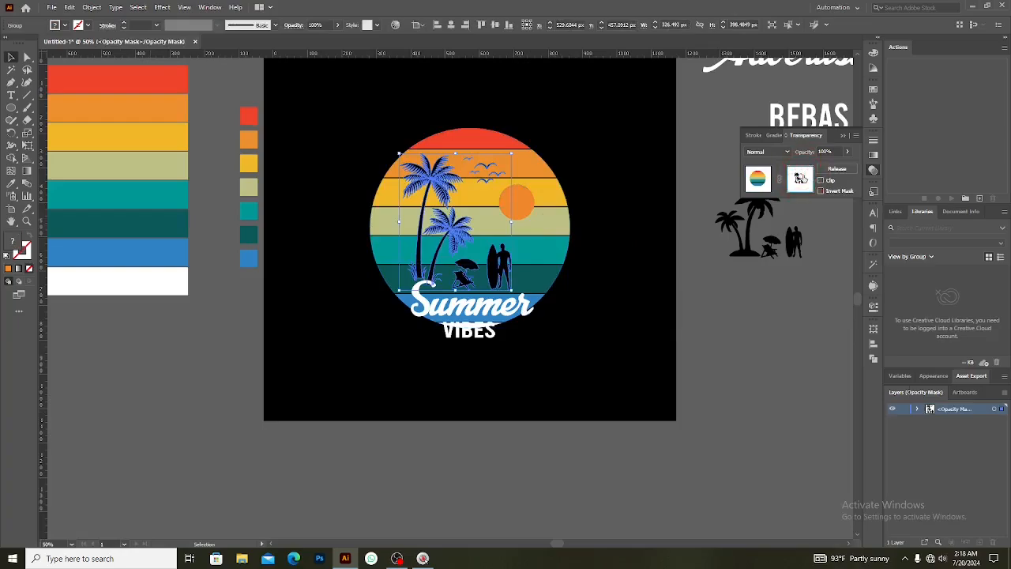
pyautogui.hotkey('ctrl', 'f')
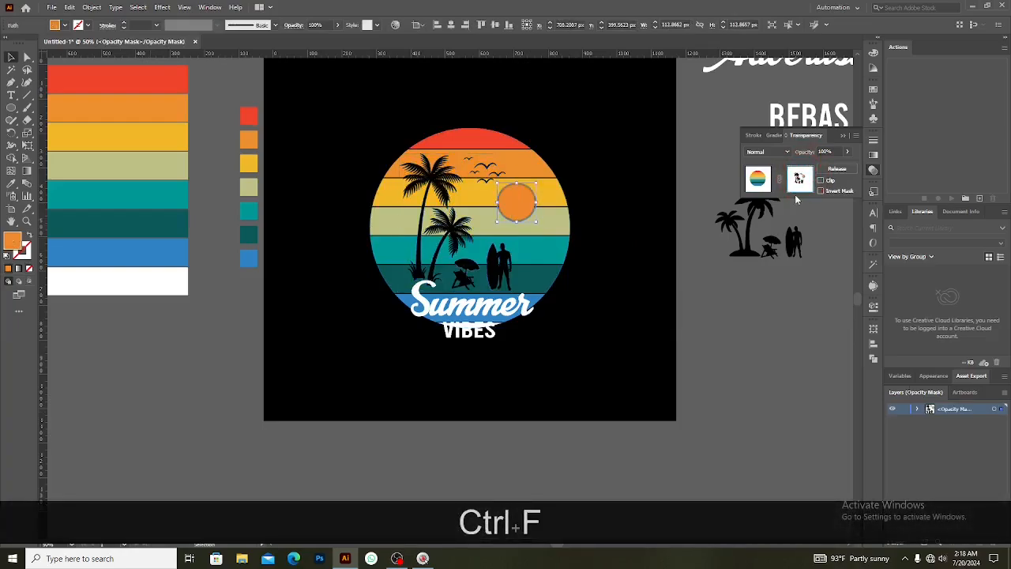
# Fill the mask circle with black (000000) and return from the opacity mask to the artwork.
pyautogui.doubleClick(11, 242)
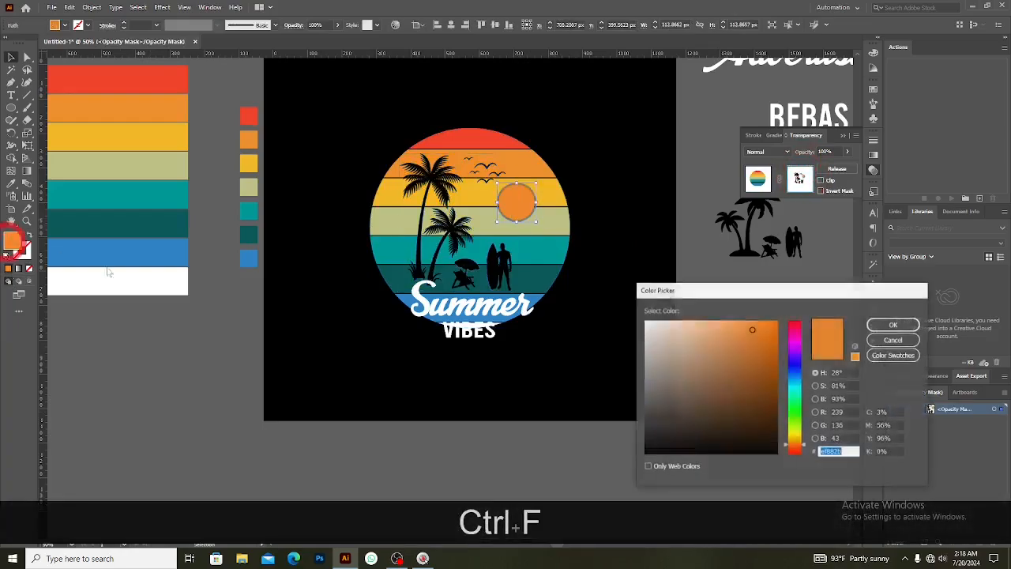
pyautogui.click(643, 457)
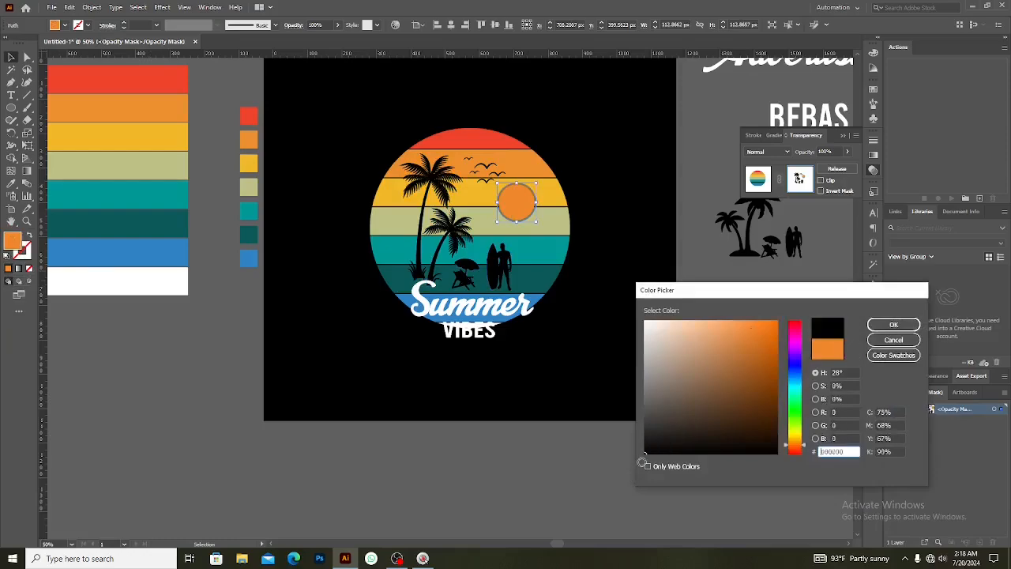
pyautogui.click(879, 324)
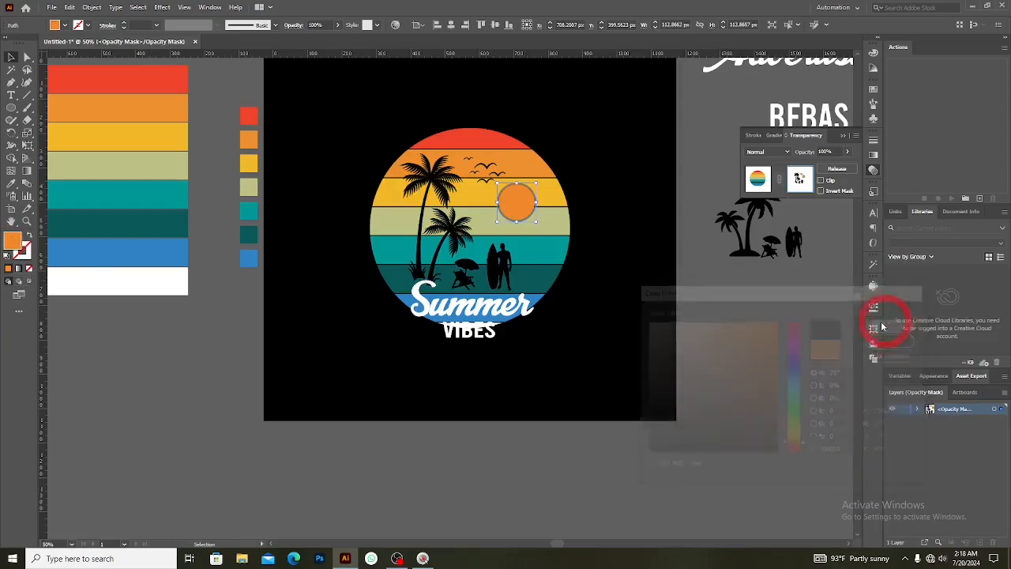
pyautogui.click(757, 188)
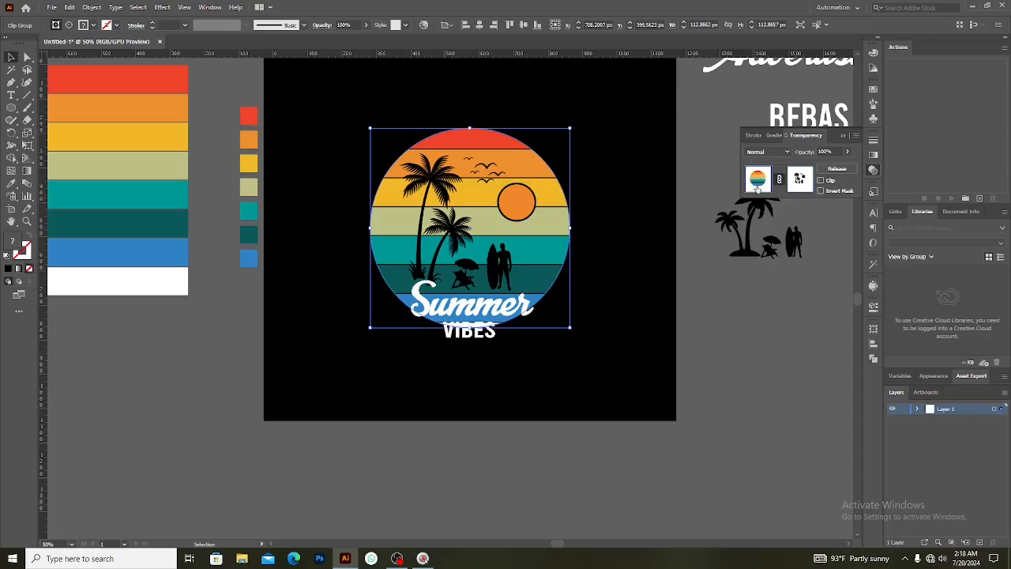
pyautogui.click(636, 330)
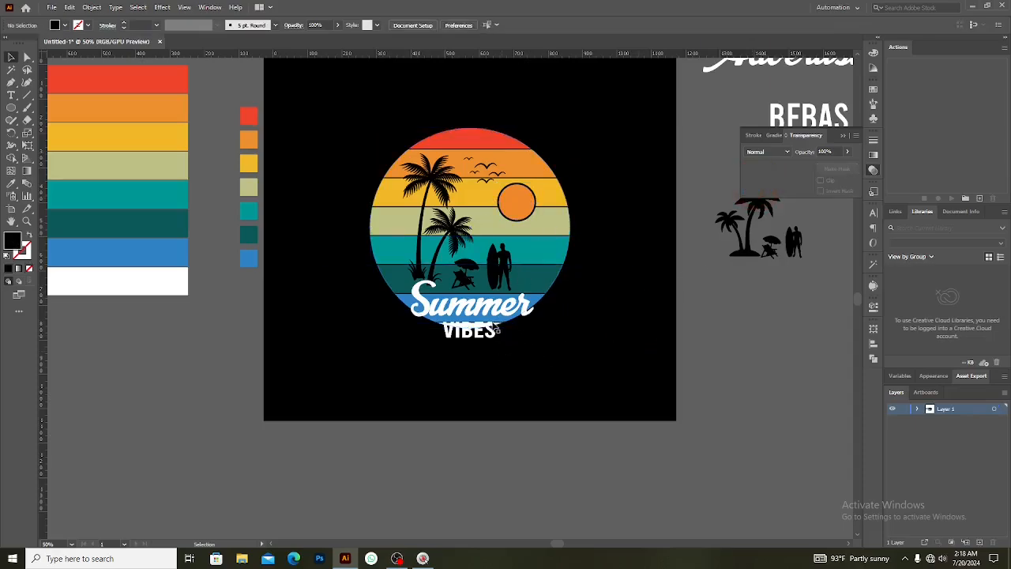
# Shift the "Summer" lettering about 20 px left and 3 px up over the lower part of the striped sun.
pyautogui.click(485, 313)
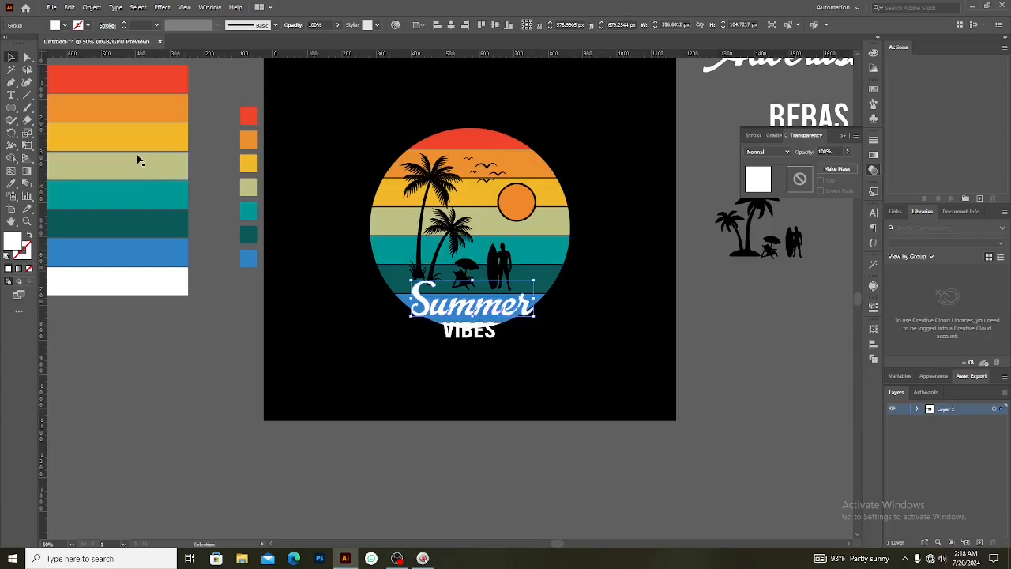
pyautogui.keyDown('alt'); pyautogui.scroll(1, 502, 342); pyautogui.keyUp('alt')
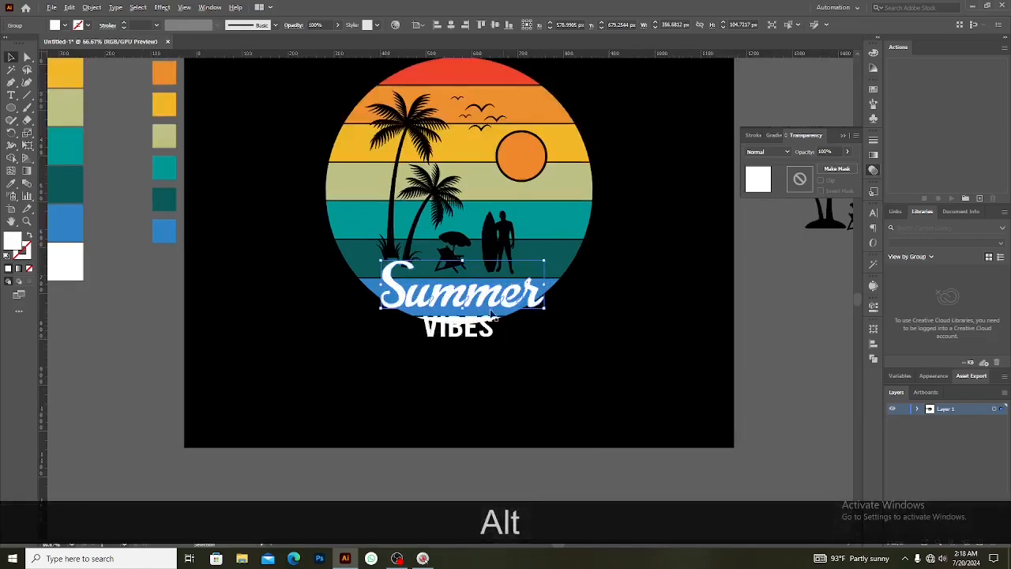
pyautogui.moveTo(486, 294); pyautogui.dragTo(463, 297)
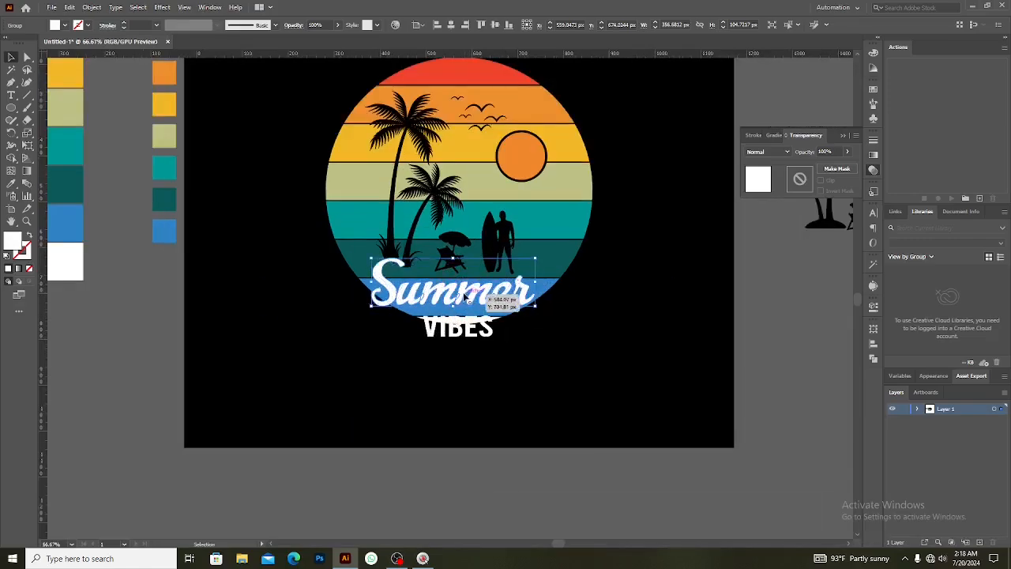
pyautogui.press('Down')
pyautogui.press('Down')
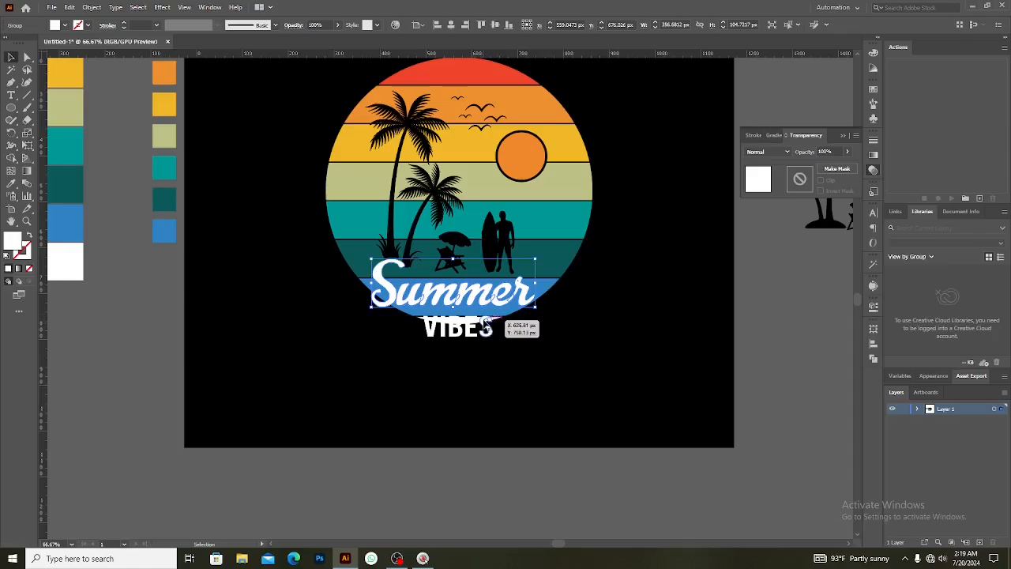
# Delete the blue and white stripes at the base of the striped sun's clip group, and leave isolation mode.
pyautogui.doubleClick(548, 291)
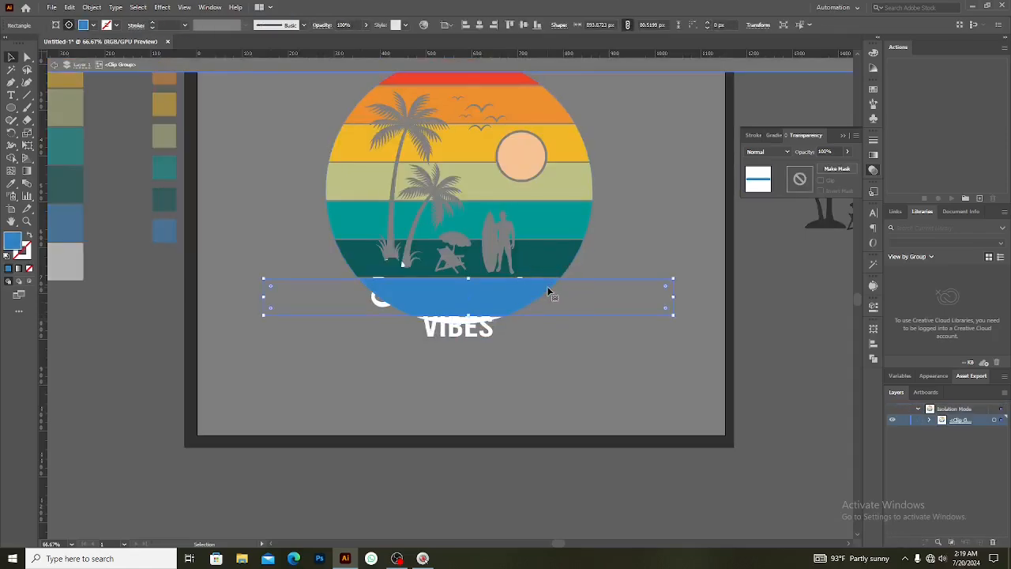
pyautogui.press('Delete')
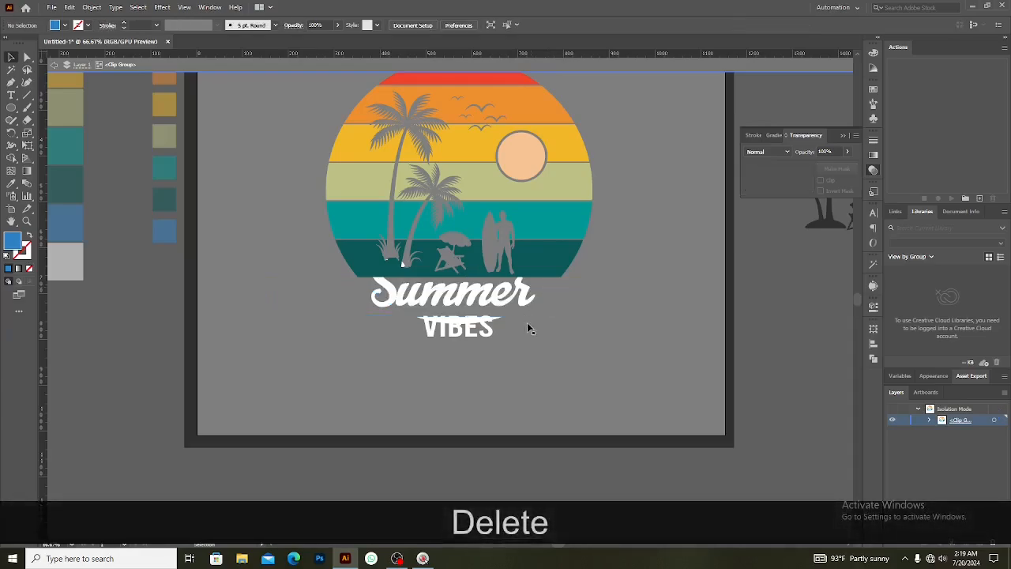
pyautogui.click(481, 328)
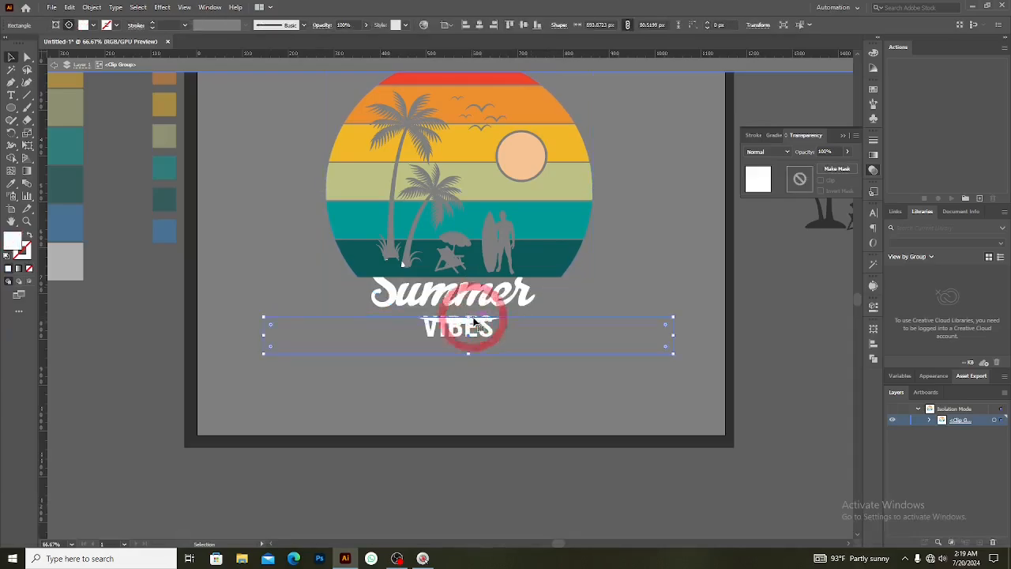
pyautogui.press('Delete')
pyautogui.doubleClick(544, 336)
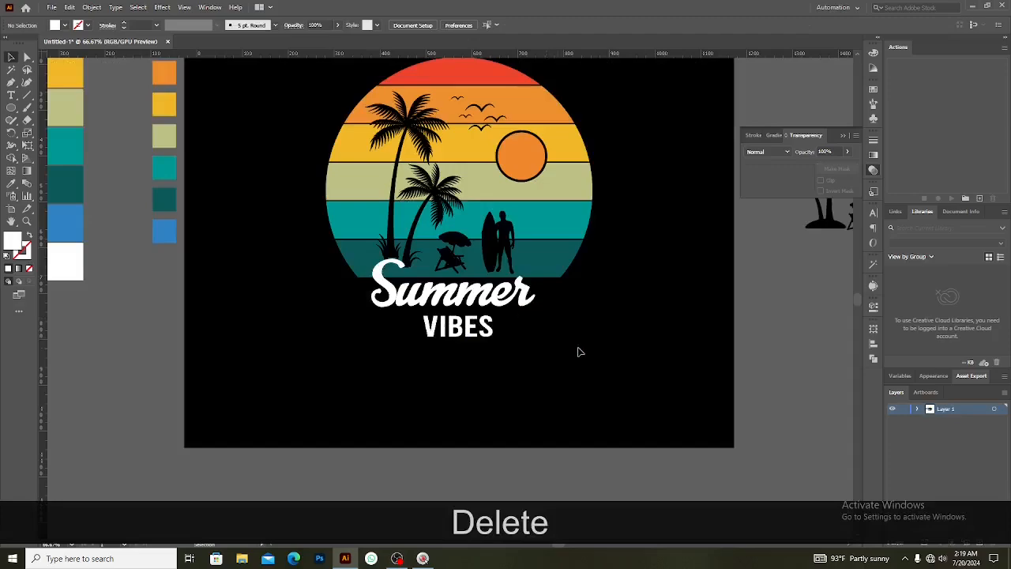
# Move "VIBES" up close beneath "Summer" and nudge it down in small increments to adjust the gap.
pyautogui.press('alt')
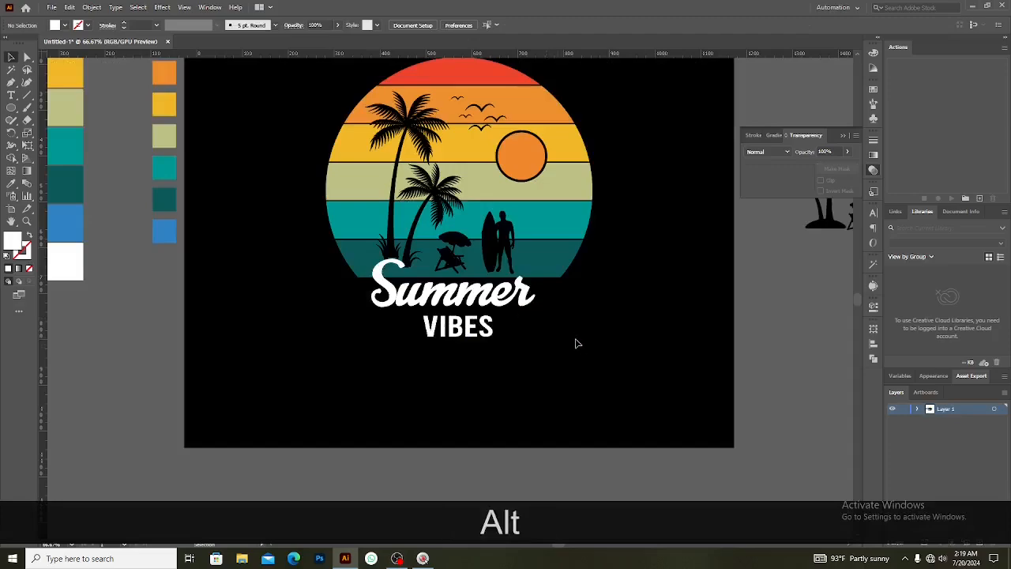
pyautogui.moveTo(474, 326)
pyautogui.mouseDown()
pyautogui.moveTo(474, 318)
pyautogui.moveTo(462, 326)
pyautogui.mouseUp()
pyautogui.click(463, 348)
pyautogui.scroll(-2, 468, 348)
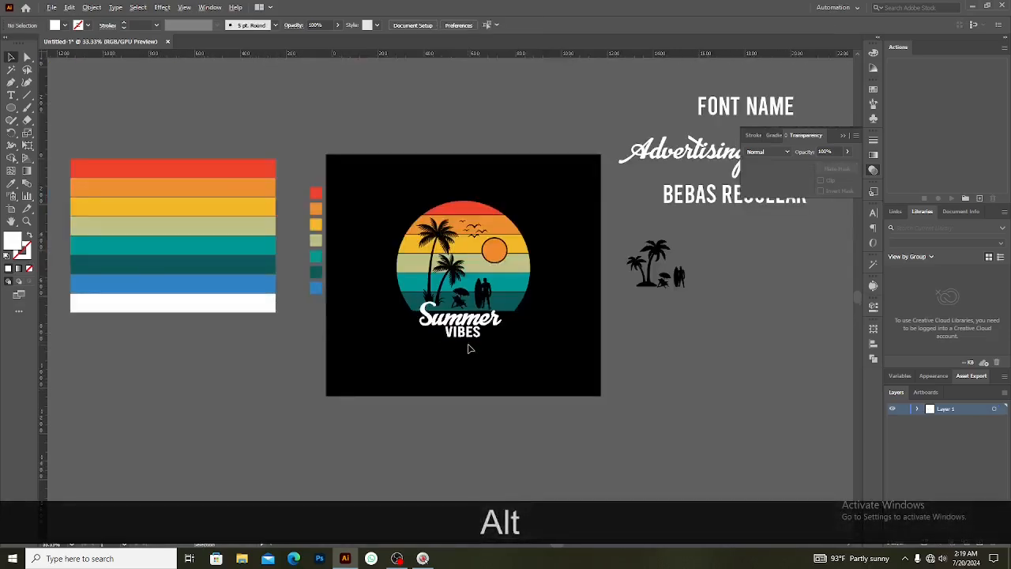
pyautogui.scroll(2, 467, 349)
pyautogui.click(466, 327)
pyautogui.press('Down')
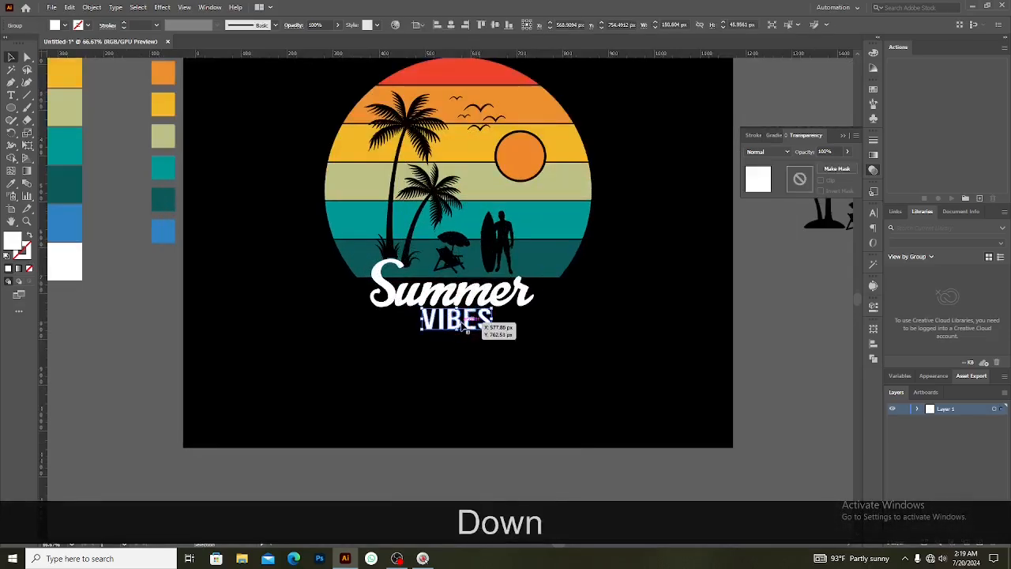
pyautogui.press('Down')
pyautogui.press('Down')
pyautogui.press('Down')
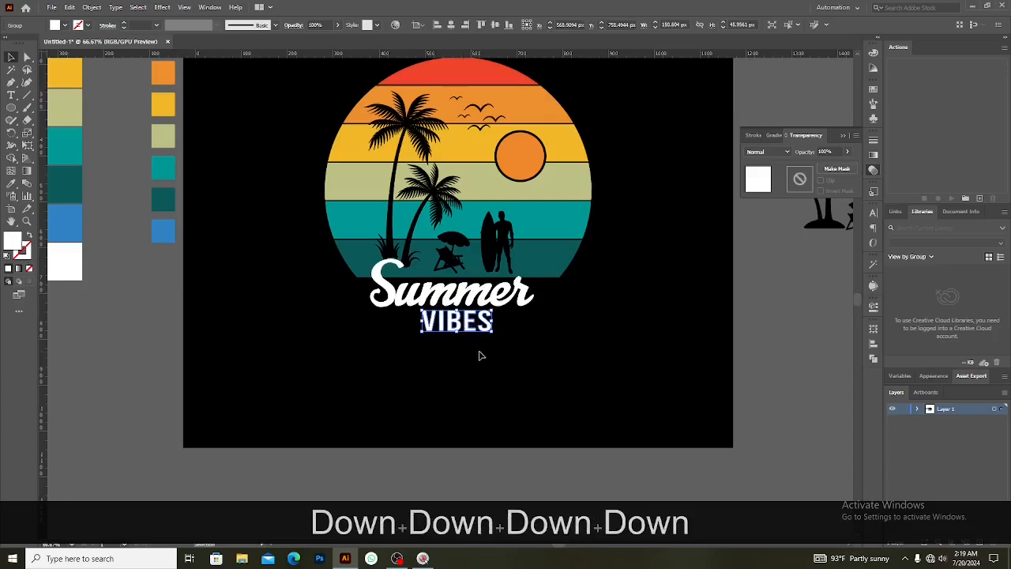
# Center "VIBES" horizontally with the "Summer" lettering, using "Summer" as the key object.
pyautogui.keyDown('shift'); pyautogui.click(505, 296); pyautogui.keyUp('shift')
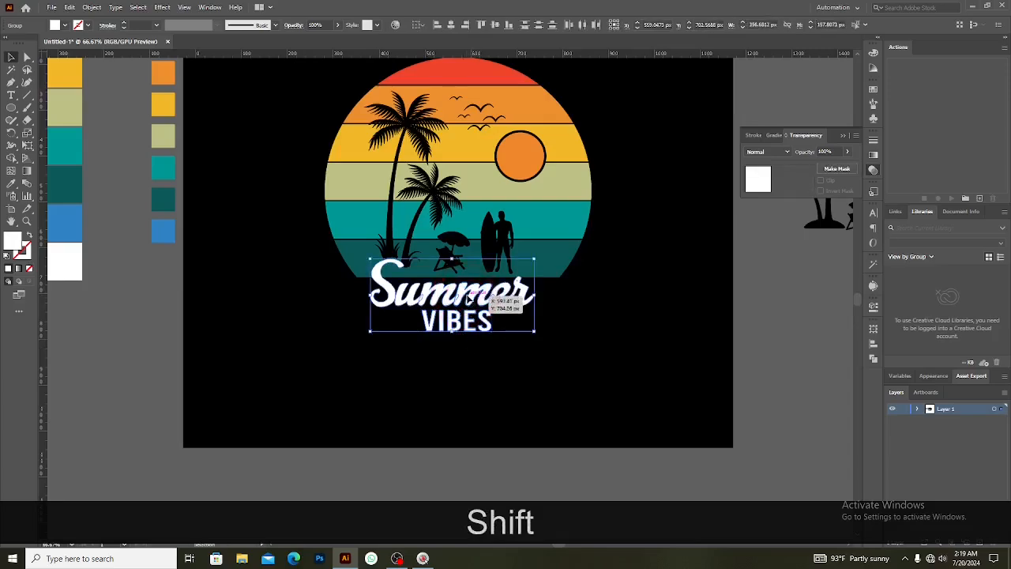
pyautogui.click(451, 25)
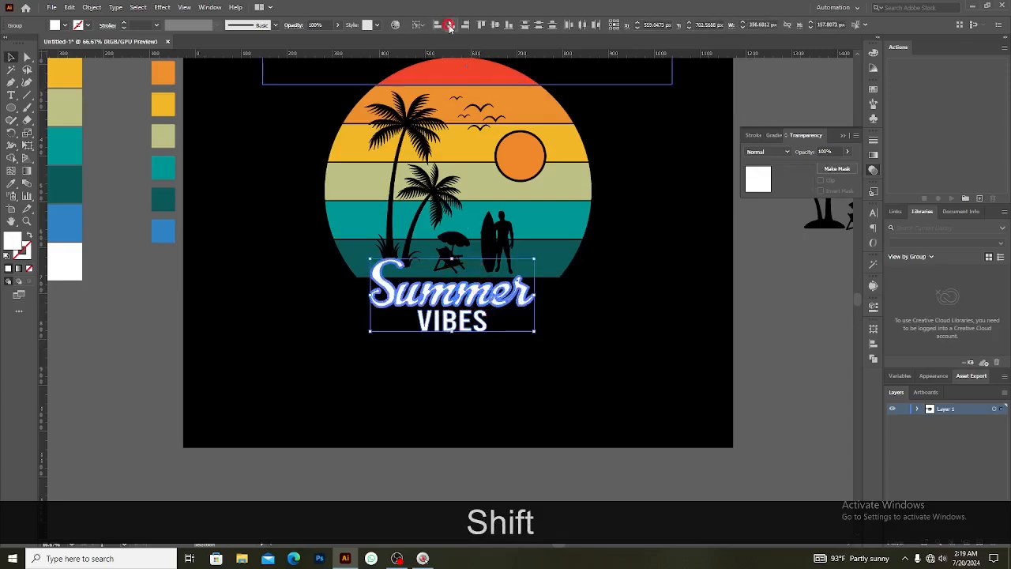
pyautogui.click(542, 295)
pyautogui.click(596, 340)
pyautogui.keyDown('alt'); pyautogui.scroll(-1, 513, 381); pyautogui.keyUp('alt')
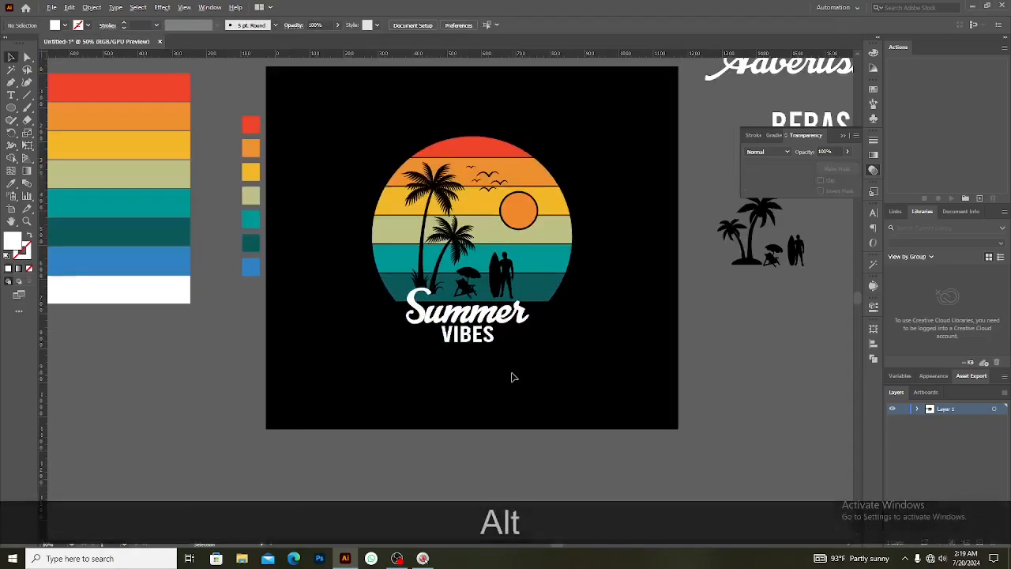
# Offset the path of the "Summer" lettering outward by 5 px with mitered joins and a miter limit of 4.
pyautogui.click(511, 309)
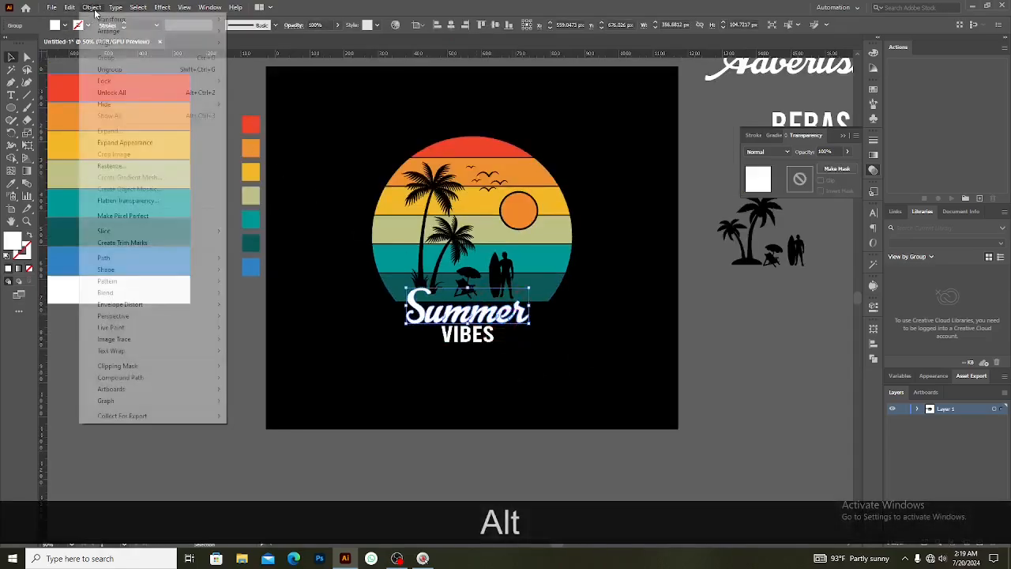
pyautogui.click(91, 7)
pyautogui.moveTo(116, 259)
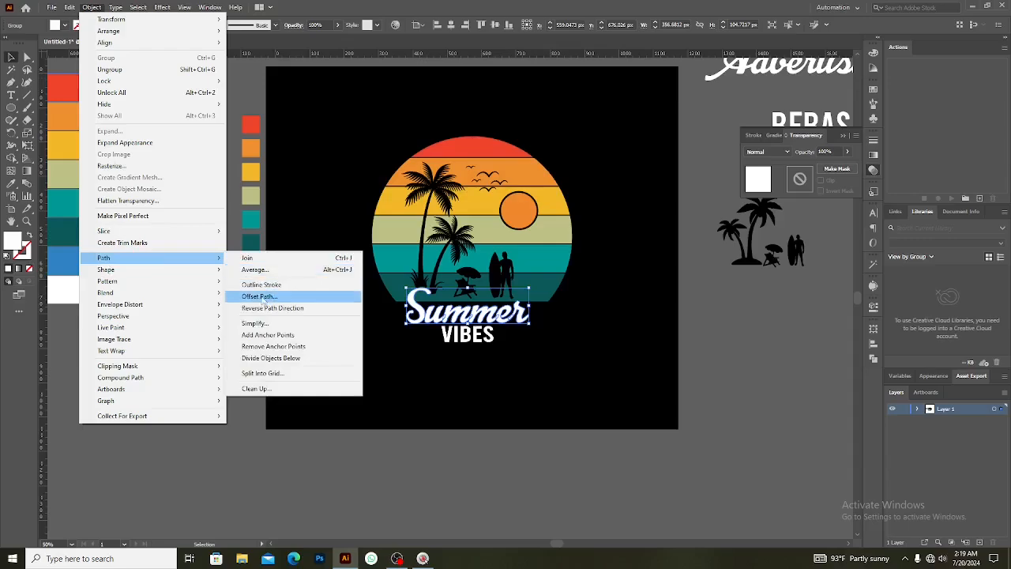
pyautogui.click(261, 294)
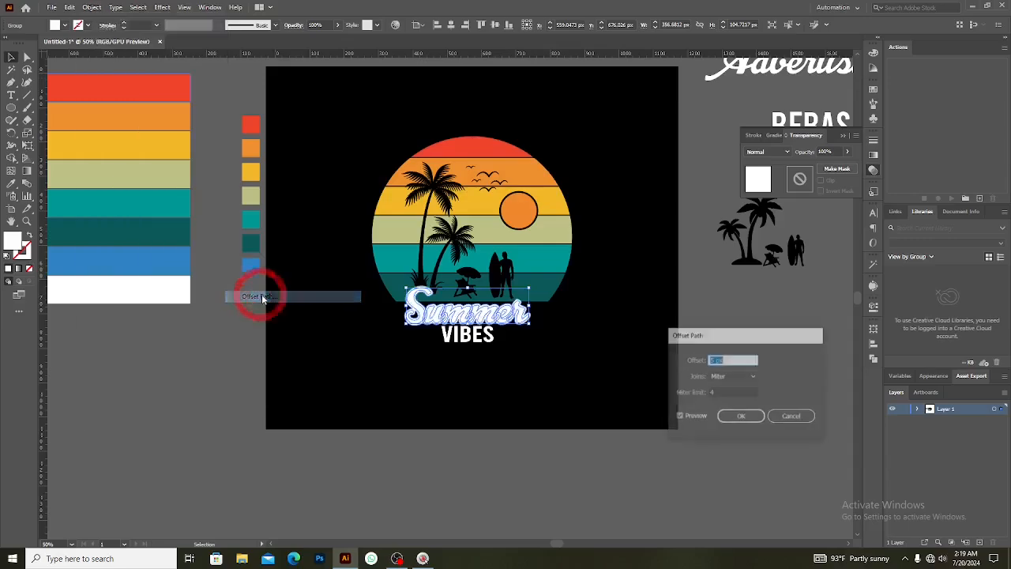
pyautogui.click(741, 417)
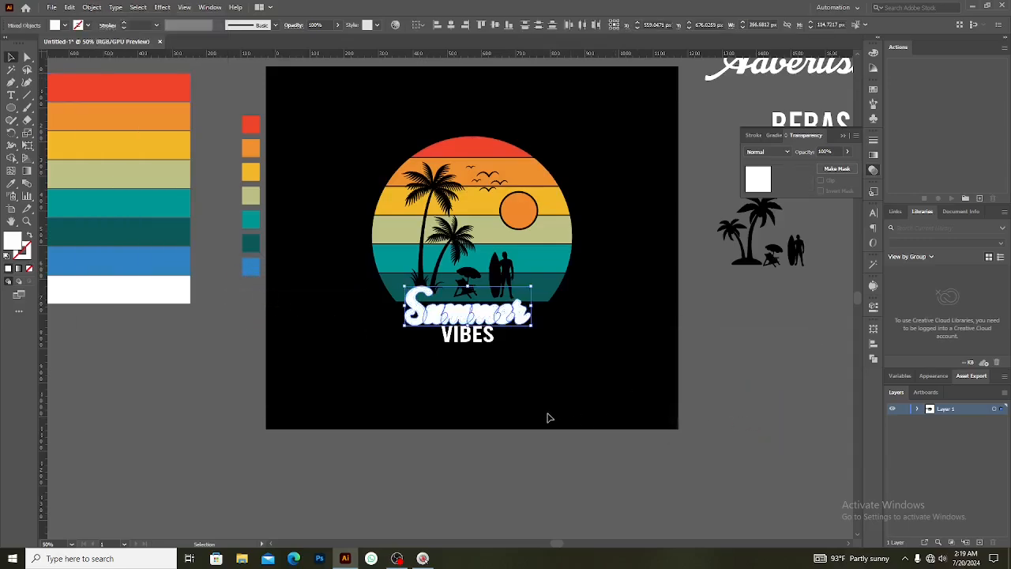
# Cut the "Summer" offset outline and paste it in place inside the striped sun's opacity mask.
pyautogui.hotkey('ctrl', 'x')
pyautogui.click(550, 273)
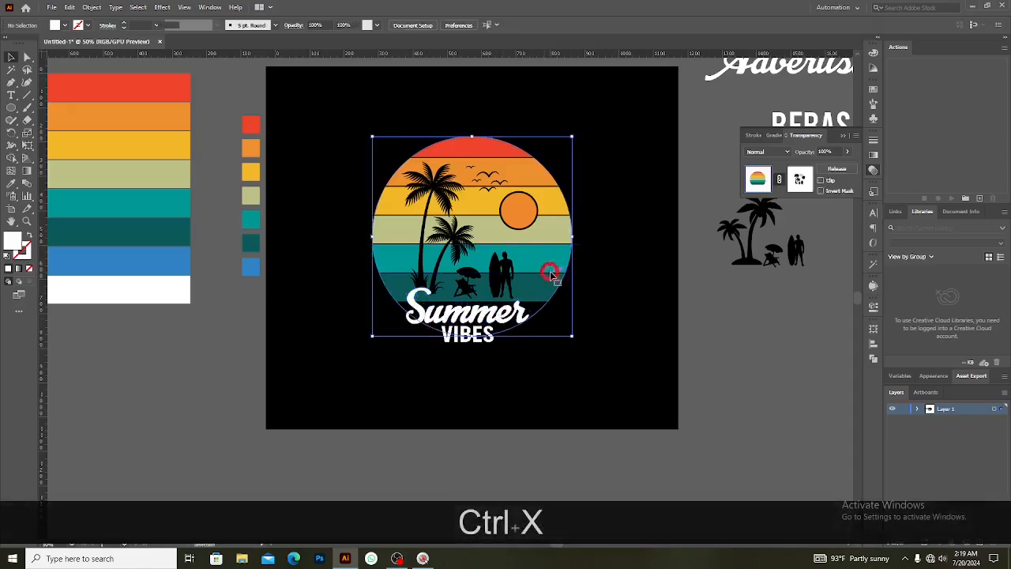
pyautogui.click(800, 179)
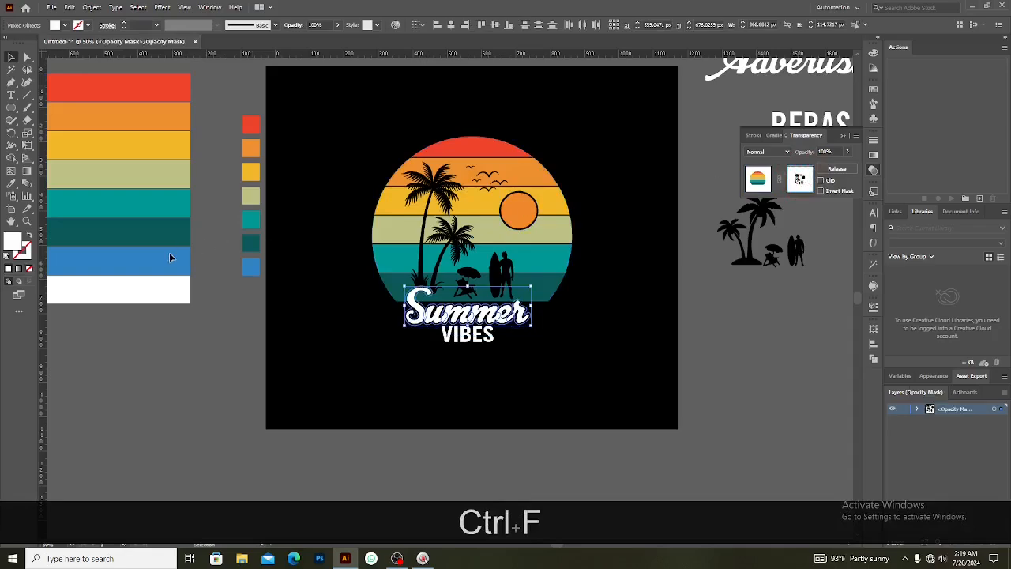
# Fill the pasted "Summer" outline with black (000000) and return from the opacity mask to the artwork.
pyautogui.doubleClick(14, 241)
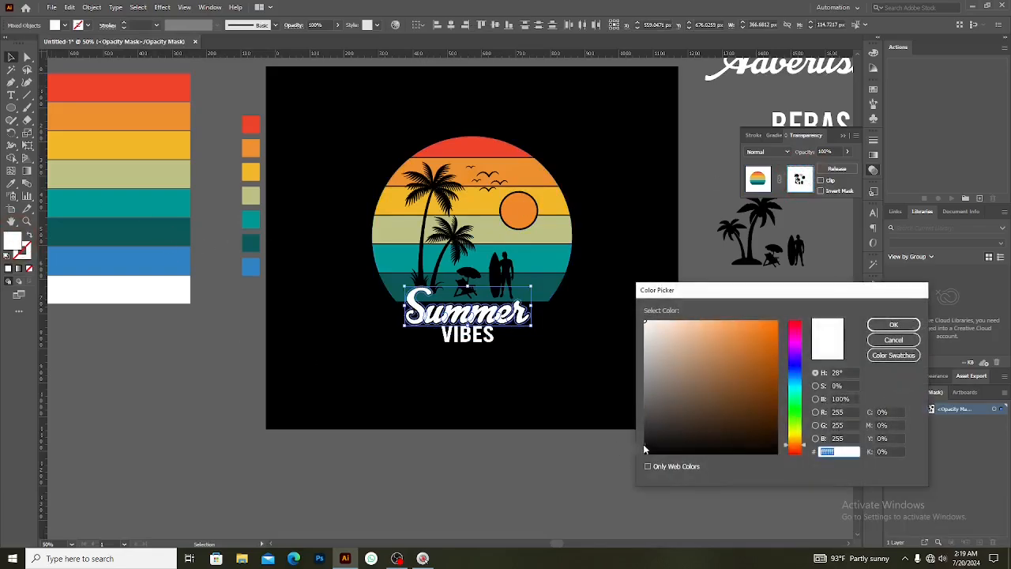
pyautogui.moveTo(648, 448); pyautogui.dragTo(638, 477)
pyautogui.moveTo(664, 443); pyautogui.dragTo(641, 464)
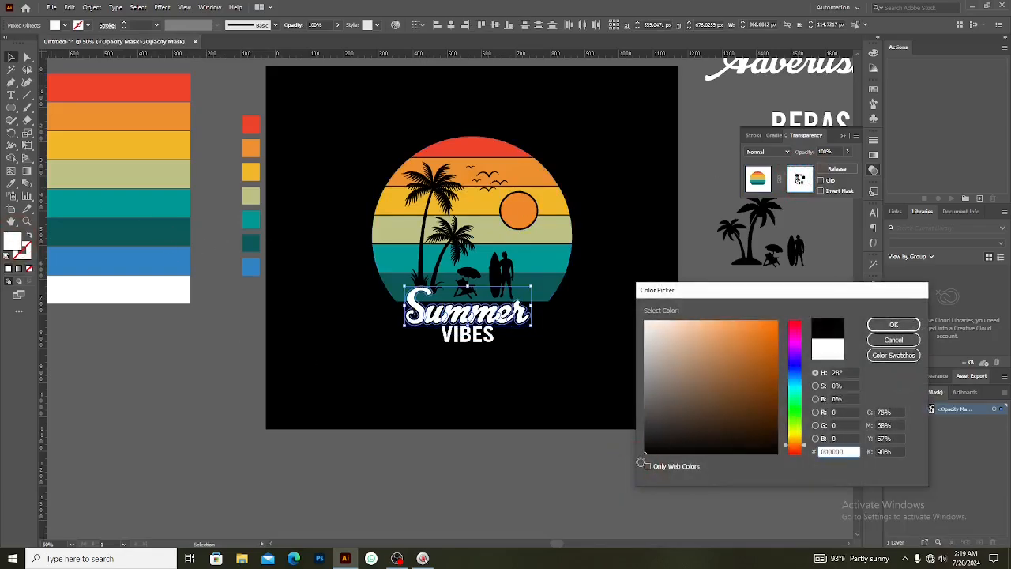
pyautogui.click(899, 325)
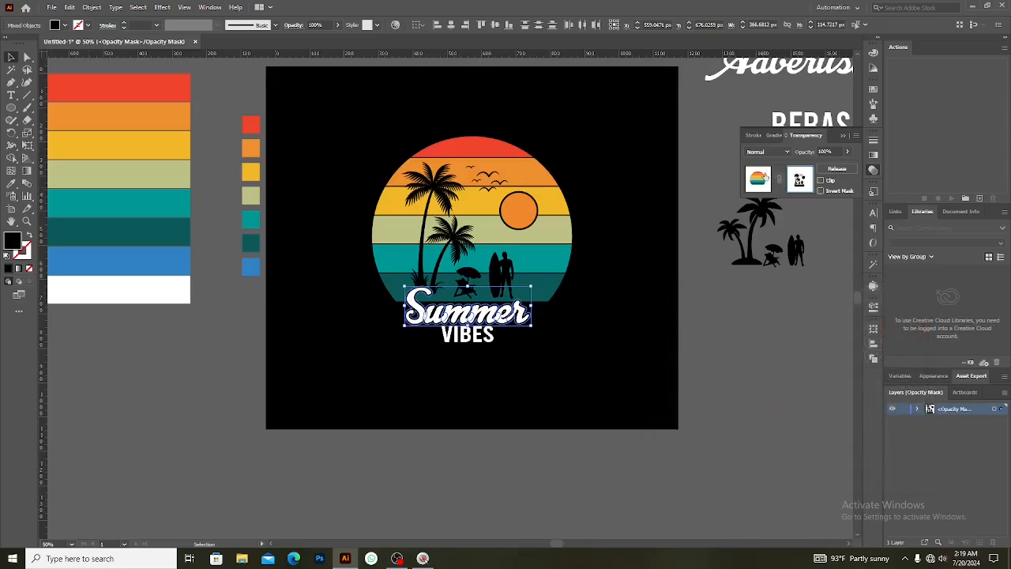
pyautogui.click(758, 179)
pyautogui.click(540, 382)
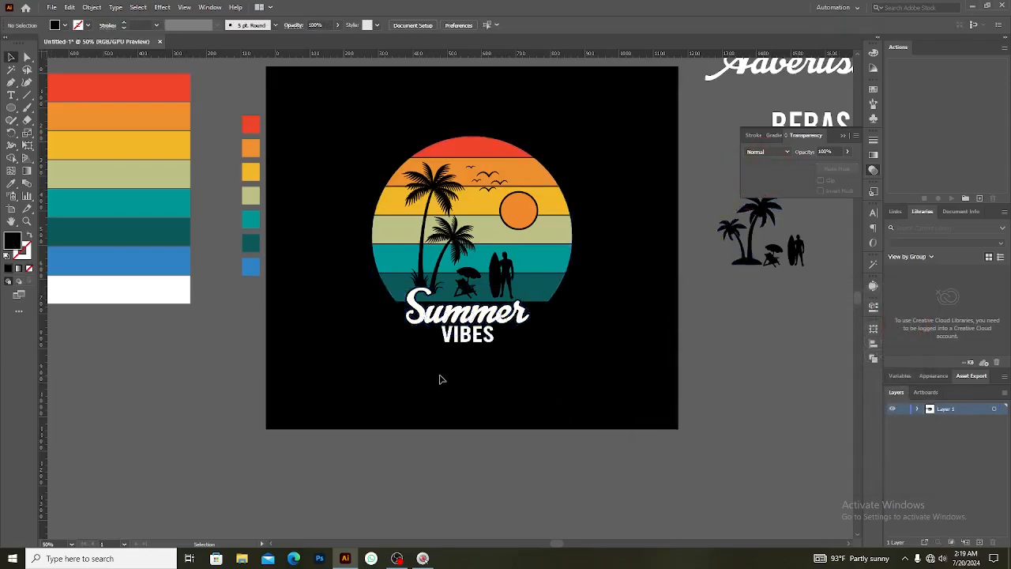
# Recolor the "Summer" lettering with the yellow sampled from the sun's stripe using the Eyedropper, and deselect it.
pyautogui.scroll(-1, 469, 356)
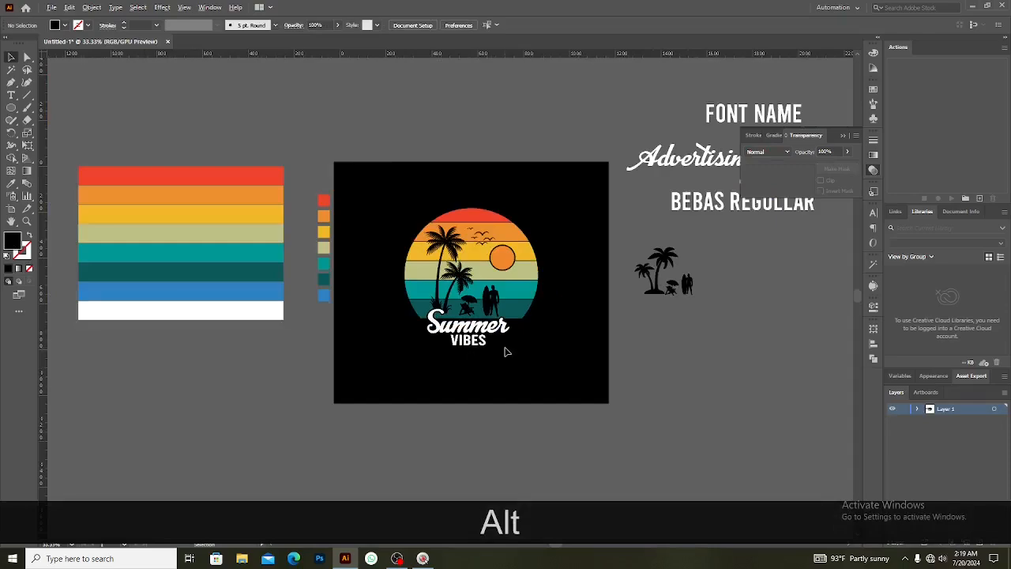
pyautogui.scroll(2, 506, 351)
pyautogui.scroll(-1, 503, 350)
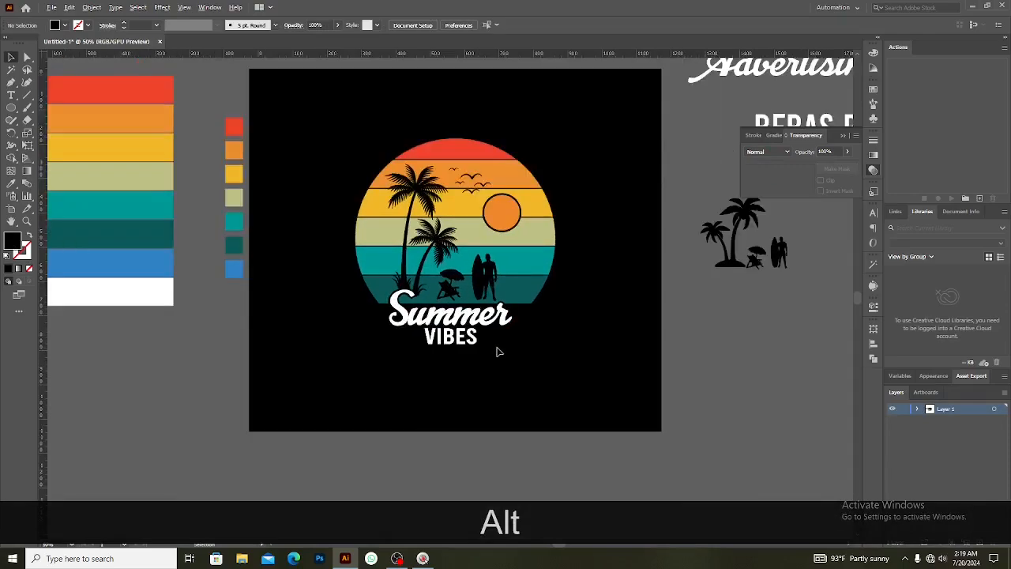
pyautogui.click(452, 315)
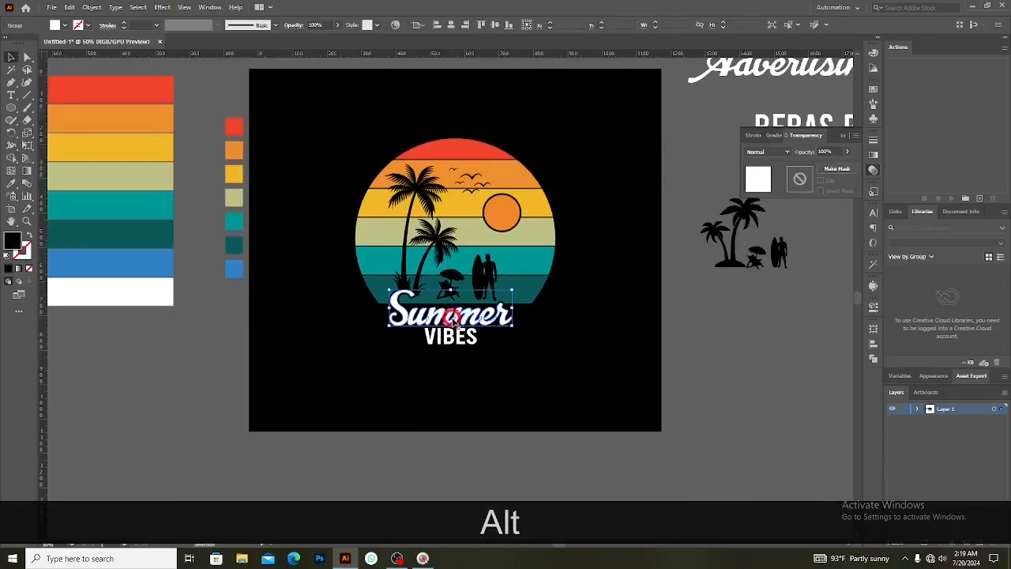
pyautogui.click(10, 183)
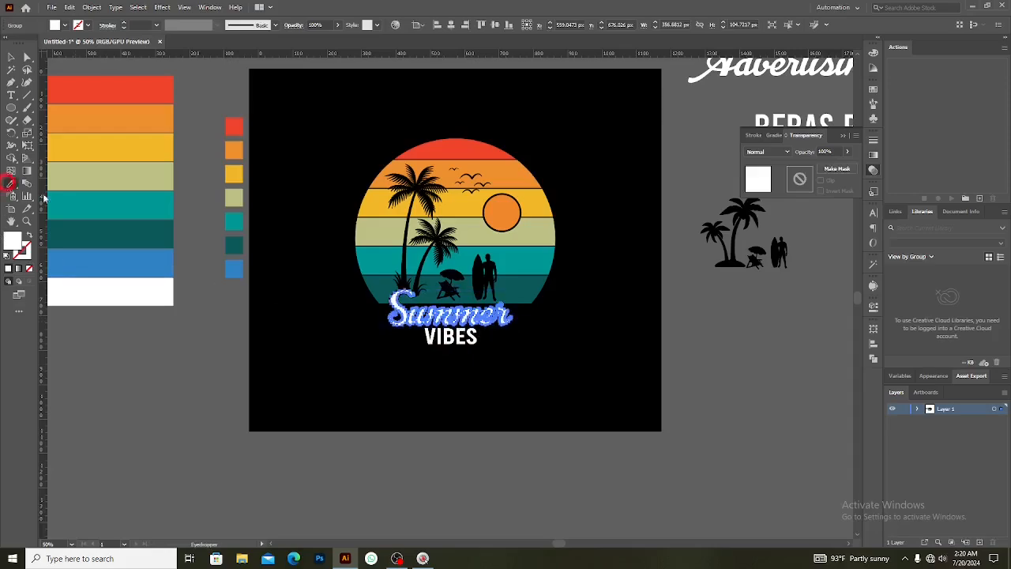
pyautogui.click(458, 206)
pyautogui.click(11, 57)
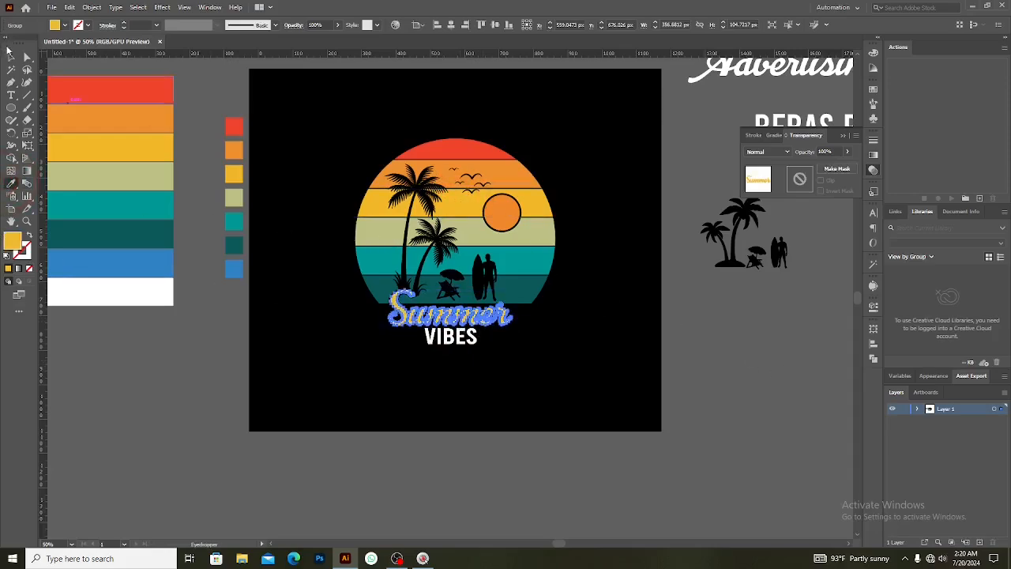
pyautogui.click(349, 125)
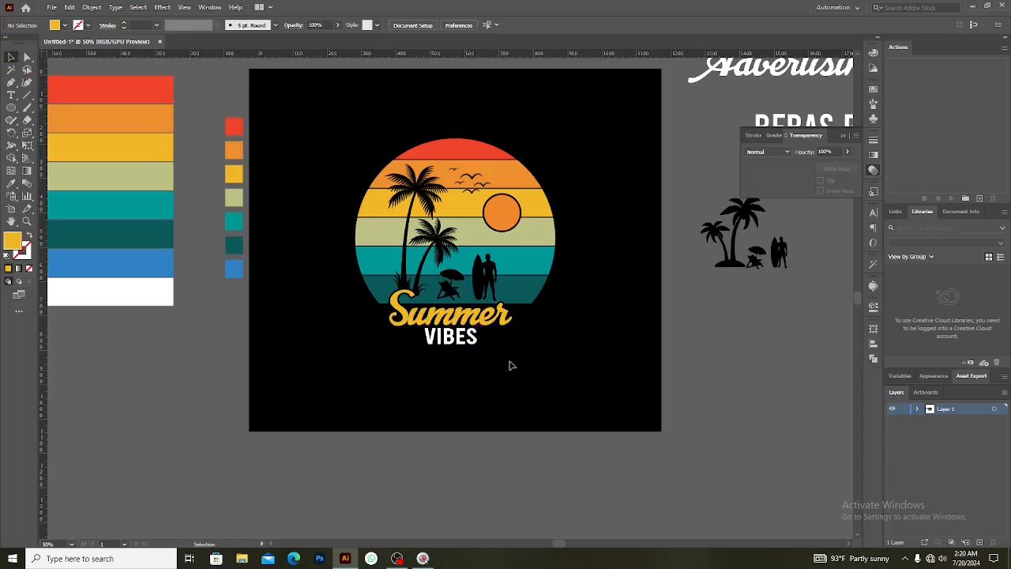
# Recolor "VIBES" with the bright teal sampled from the sun's stripe using the Eyedropper, and deselect it.
pyautogui.click(466, 339)
pyautogui.click(10, 183)
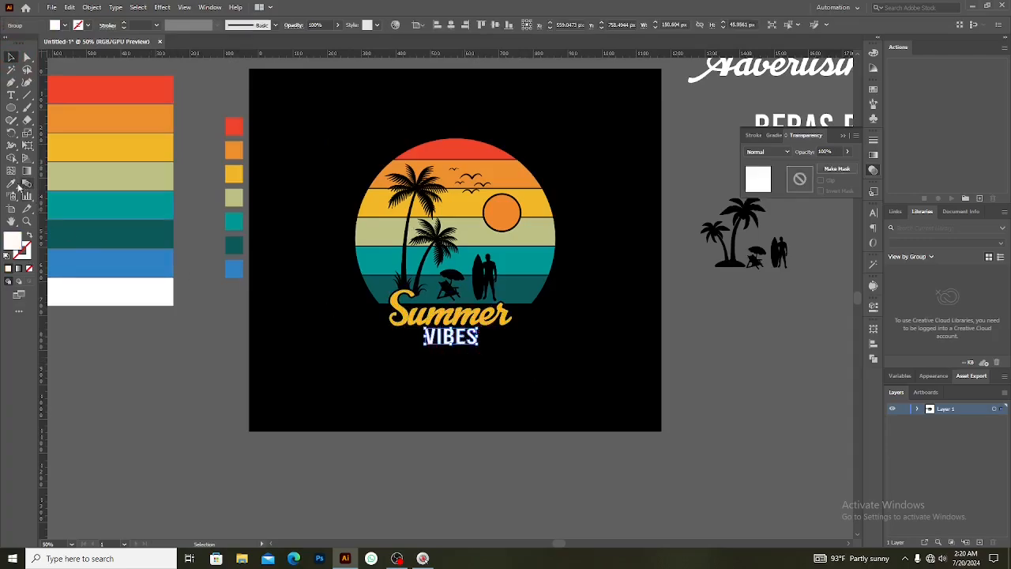
pyautogui.click(515, 257)
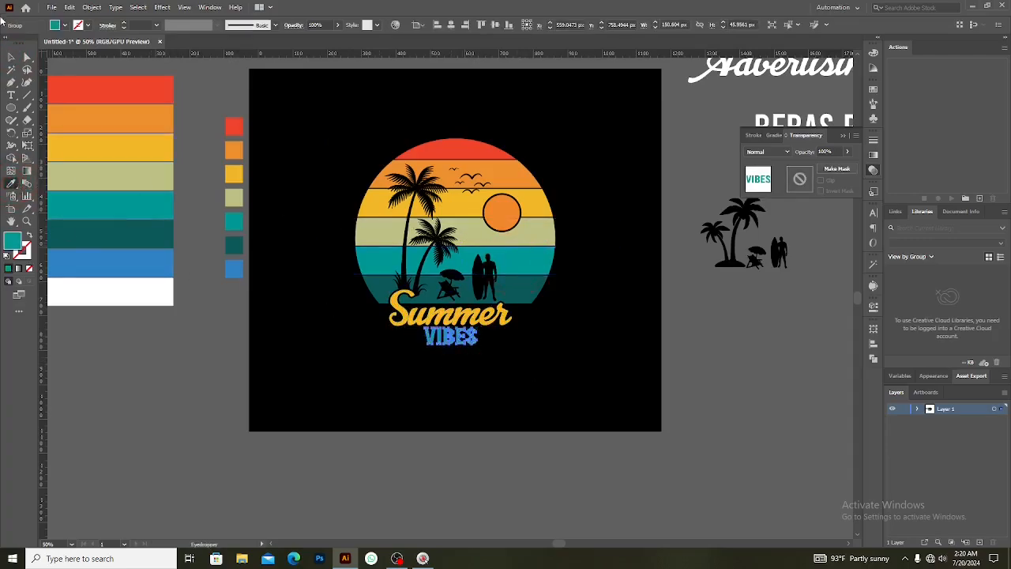
pyautogui.click(12, 57)
pyautogui.click(552, 139)
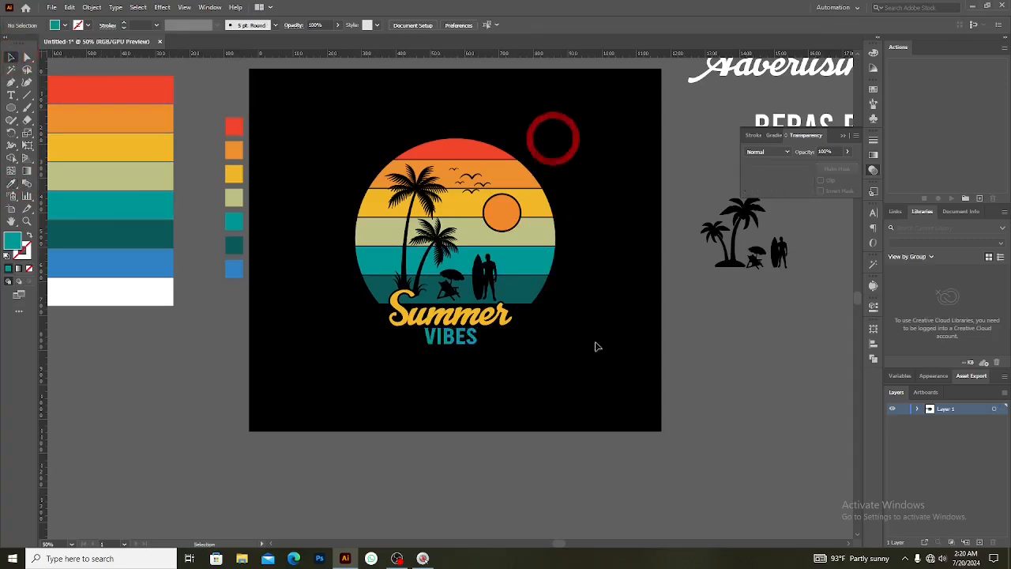
pyautogui.keyDown('alt'); pyautogui.scroll(-1, 544, 409); pyautogui.keyUp('alt')
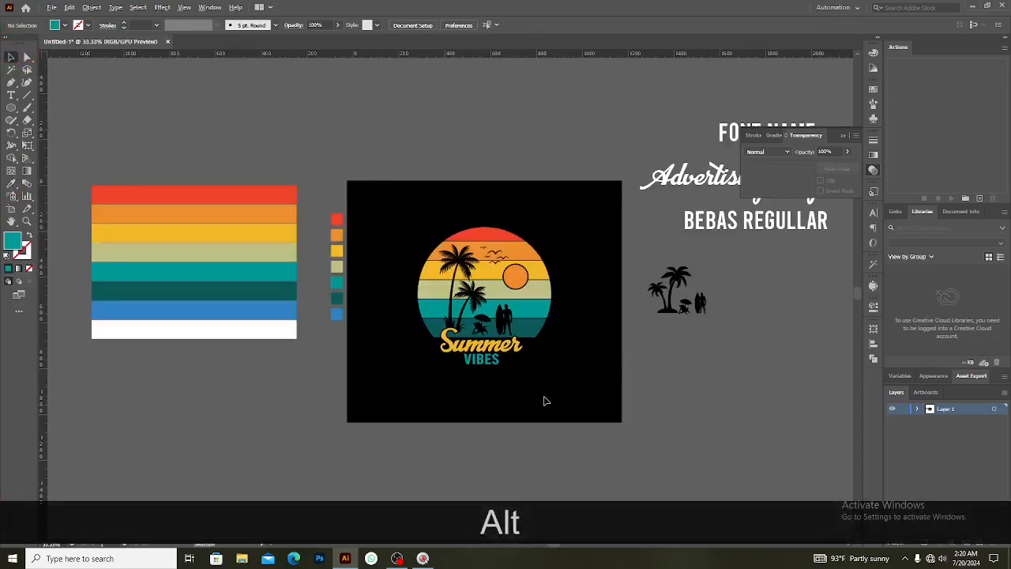
# Select the striped sun together with the "Summer" and "VIBES" lettering and group them.
pyautogui.keyDown('alt'); pyautogui.scroll(1, 543, 401); pyautogui.keyUp('alt')
pyautogui.moveTo(553, 390); pyautogui.dragTo(528, 400)
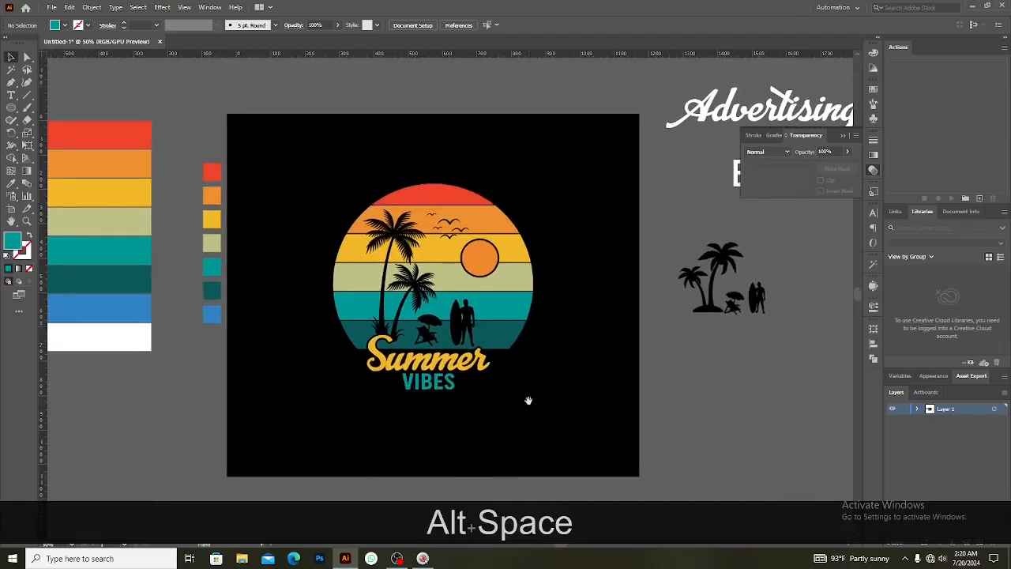
pyautogui.moveTo(444, 338); pyautogui.dragTo(282, 153)
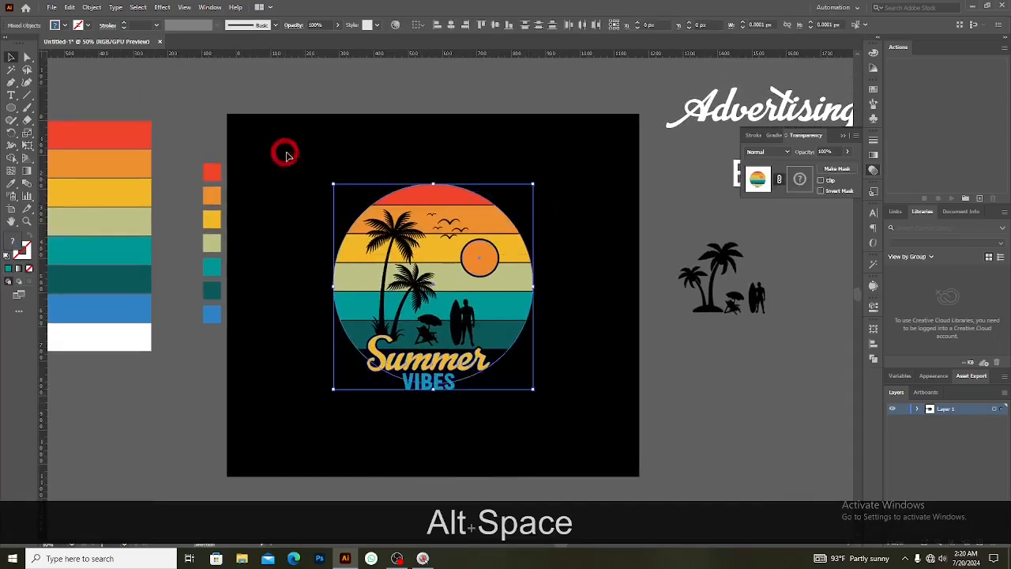
pyautogui.hotkey('ctrl', 'g')
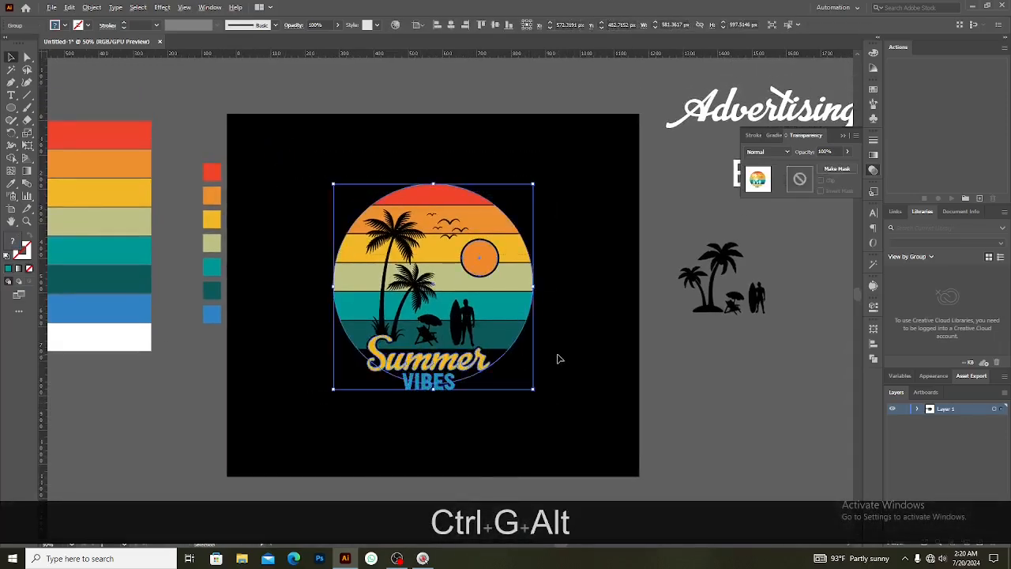
# Move the grouped design off the black artboard onto the empty canvas below the striped palette and deselect it.
pyautogui.keyDown('alt'); pyautogui.scroll(-2, 558, 356); pyautogui.keyUp('alt')
pyautogui.moveTo(501, 324); pyautogui.dragTo(291, 445)
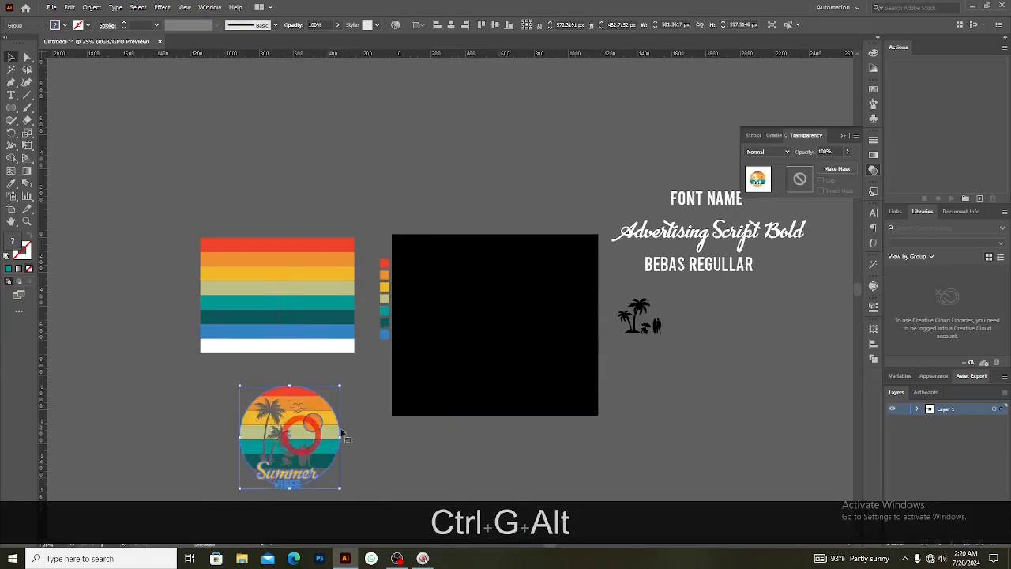
pyautogui.click(361, 413)
pyautogui.keyDown('alt'); pyautogui.scroll(3, 286, 474); pyautogui.keyUp('alt')
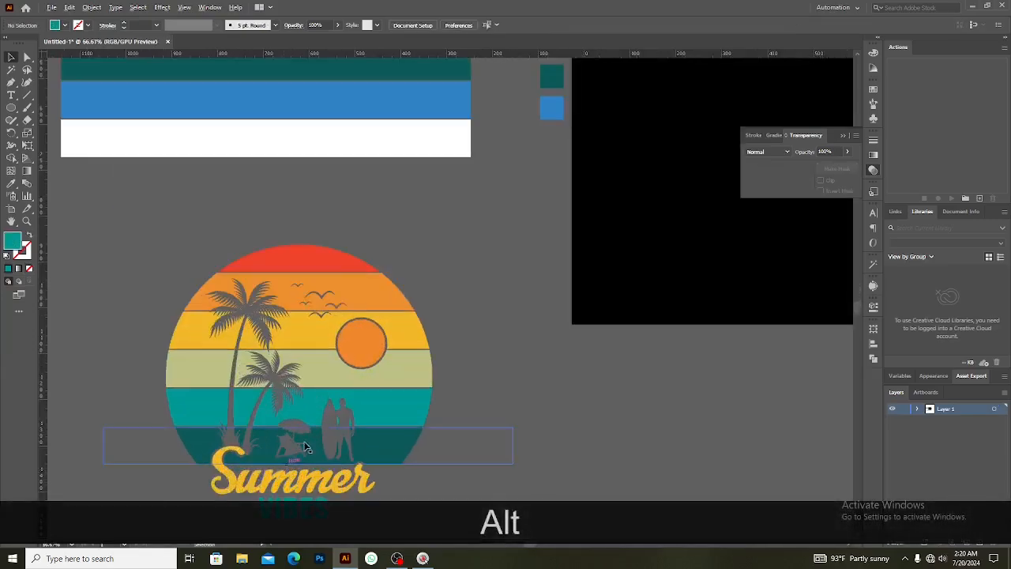
pyautogui.keyDown('alt'); pyautogui.scroll(-2, 376, 399); pyautogui.keyUp('alt')
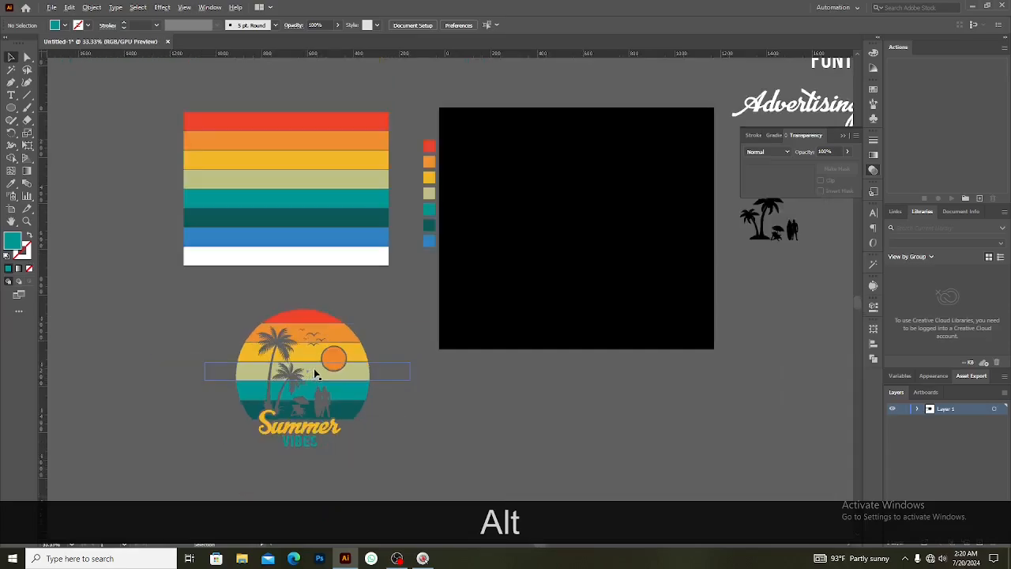
pyautogui.keyDown('alt'); pyautogui.scroll(-2, 384, 395); pyautogui.keyUp('alt')
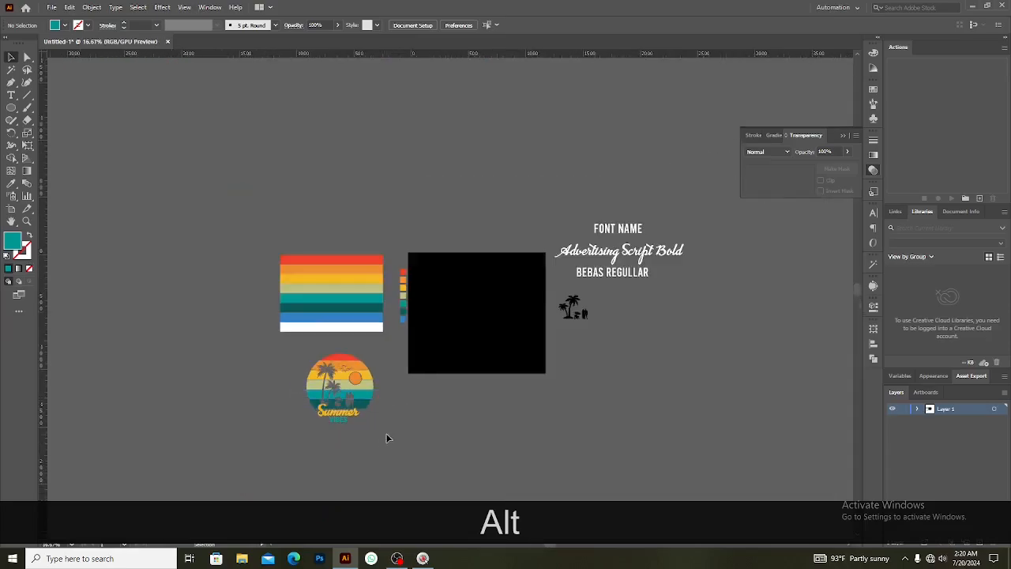
# Draw a square about 1127 px wide beside the striped palette, on the side away from the artboard, and fill it white.
pyautogui.rightClick(13, 107)
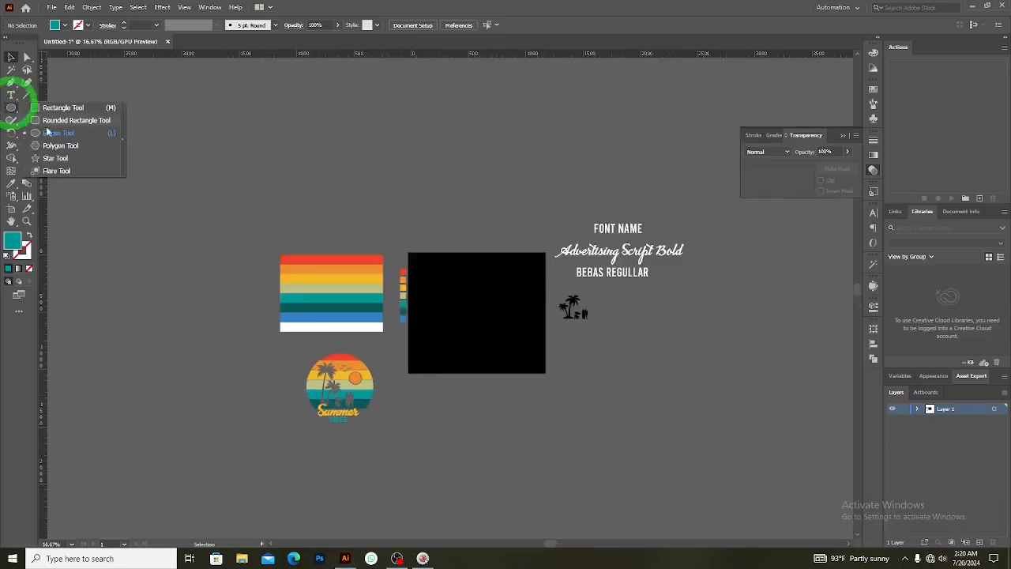
pyautogui.click(45, 107)
pyautogui.moveTo(119, 265)
pyautogui.mouseDown()
pyautogui.moveTo(177, 372)
pyautogui.moveTo(249, 392)
pyautogui.mouseUp()
pyautogui.click(64, 25)
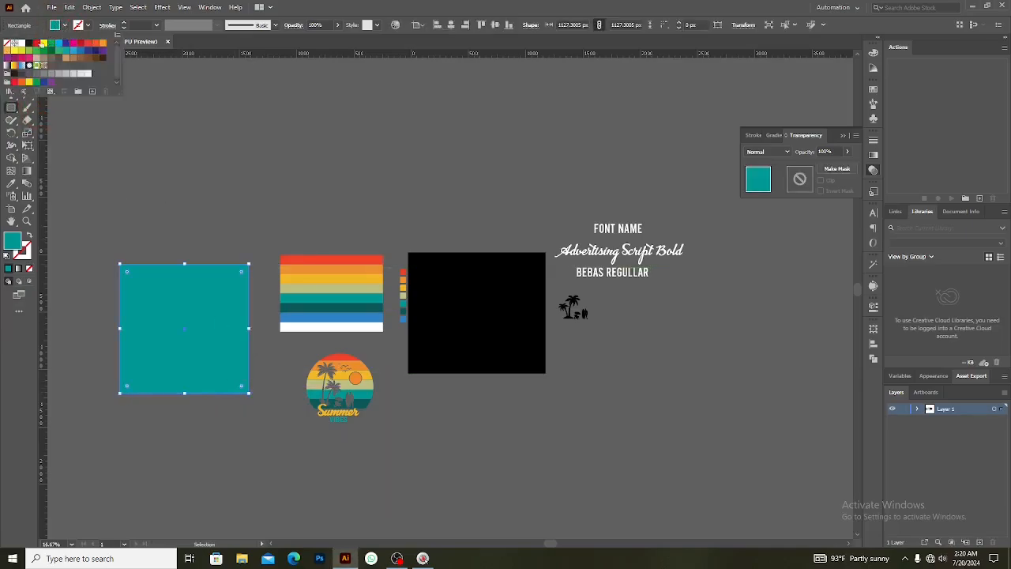
pyautogui.click(16, 43)
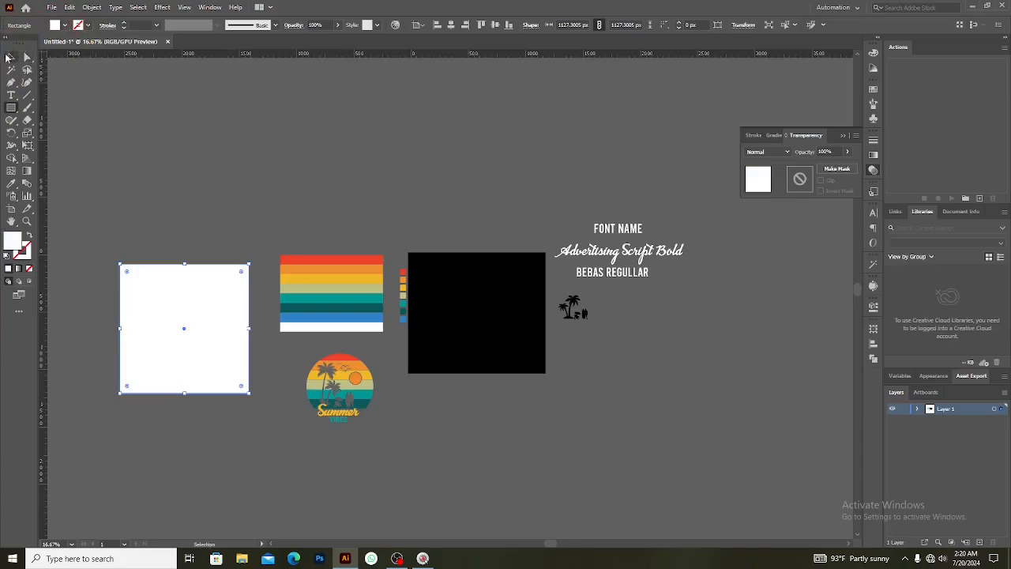
# Cut the grouped design, paste it in front, and move it onto the middle of the white square.
pyautogui.click(10, 57)
pyautogui.press('ctrl')
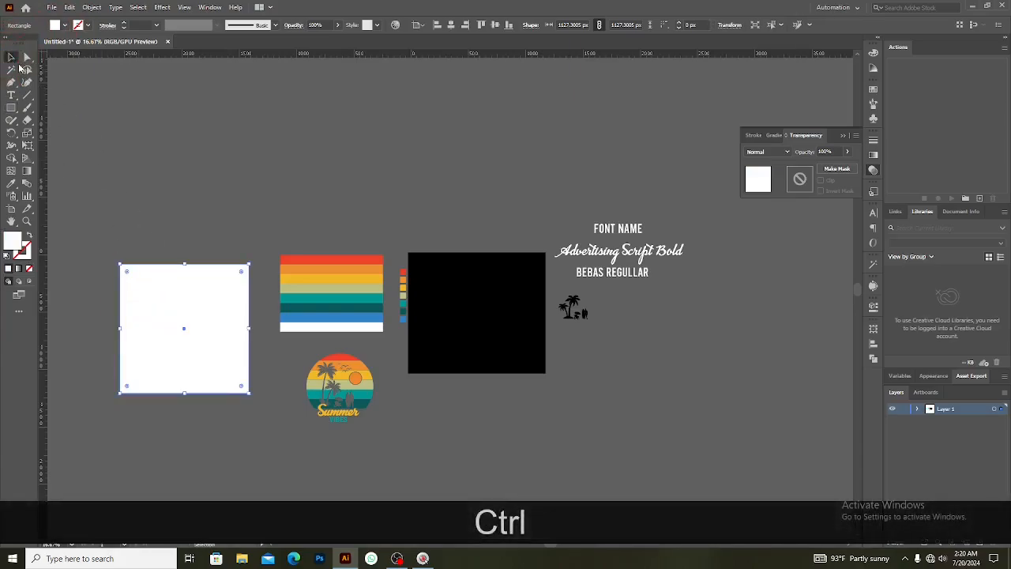
pyautogui.click(338, 401)
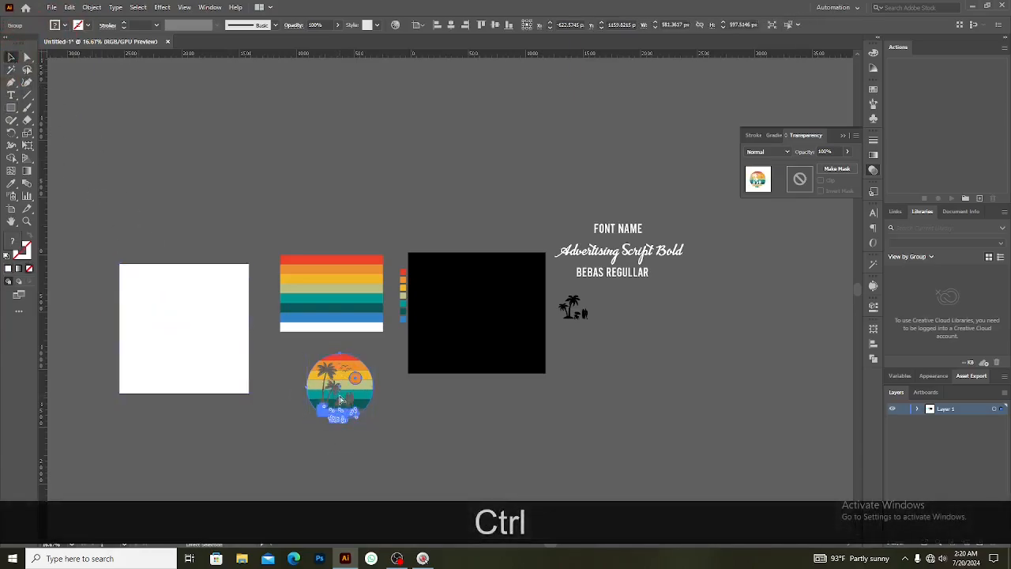
pyautogui.hotkey('ctrl', 'x')
pyautogui.hotkey('ctrl', 'f')
pyautogui.moveTo(342, 403); pyautogui.dragTo(187, 336)
pyautogui.click(197, 193)
pyautogui.scroll(4, 154, 376)
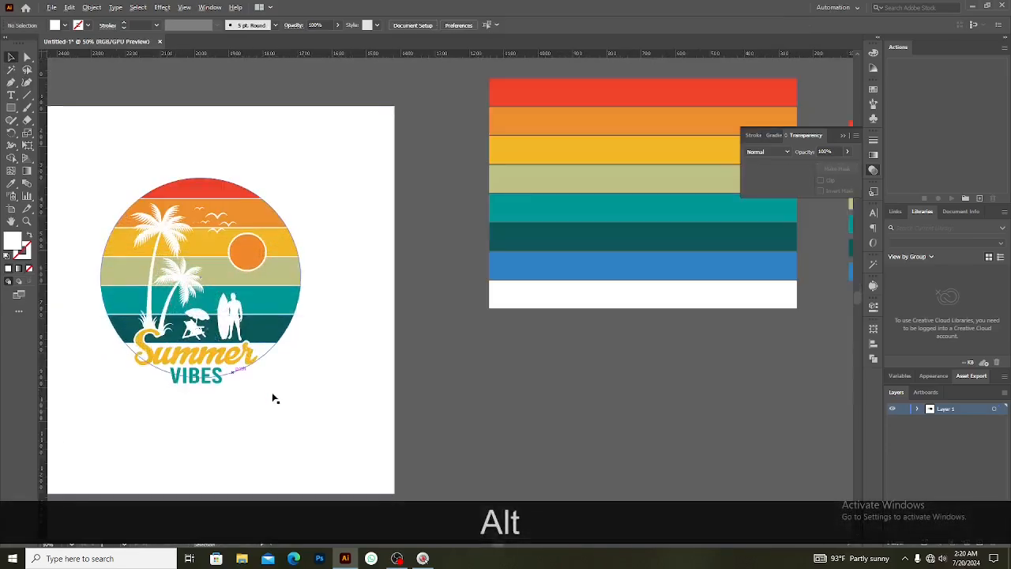
# Try the square behind the design in the palette's red using the Eyedropper, and recolor it with the palette's white stripe.
pyautogui.click(368, 263)
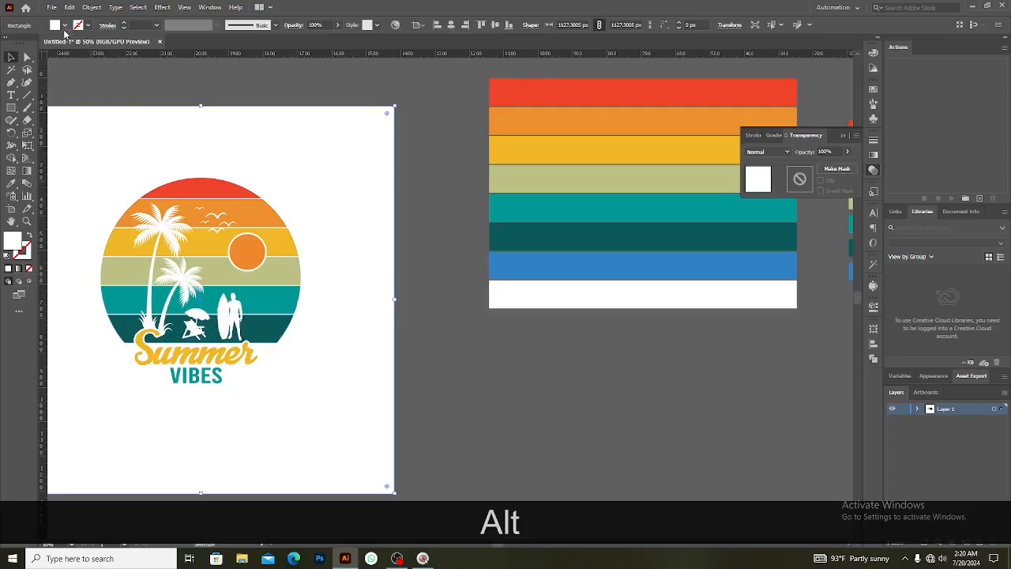
pyautogui.click(11, 183)
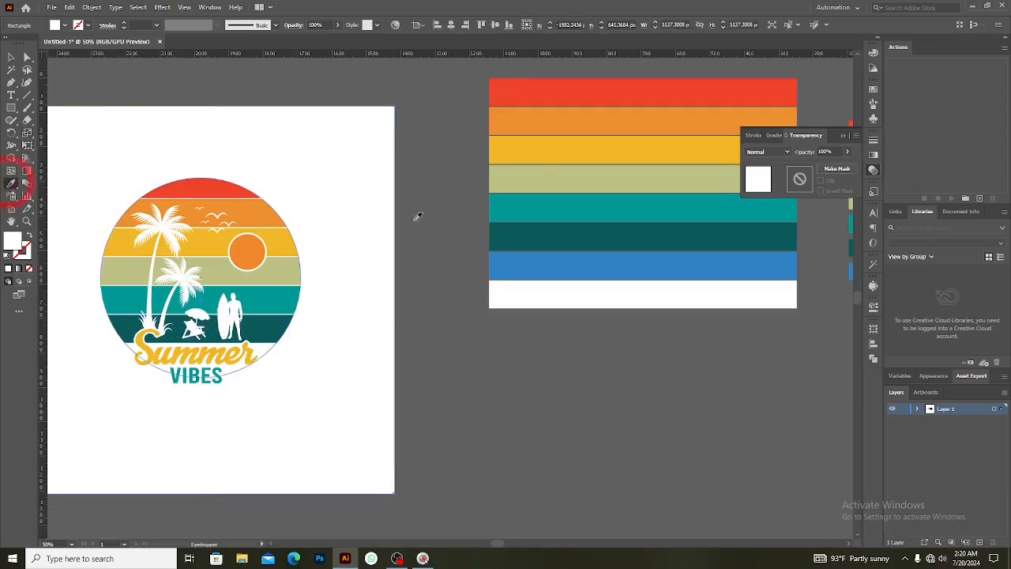
pyautogui.click(549, 83)
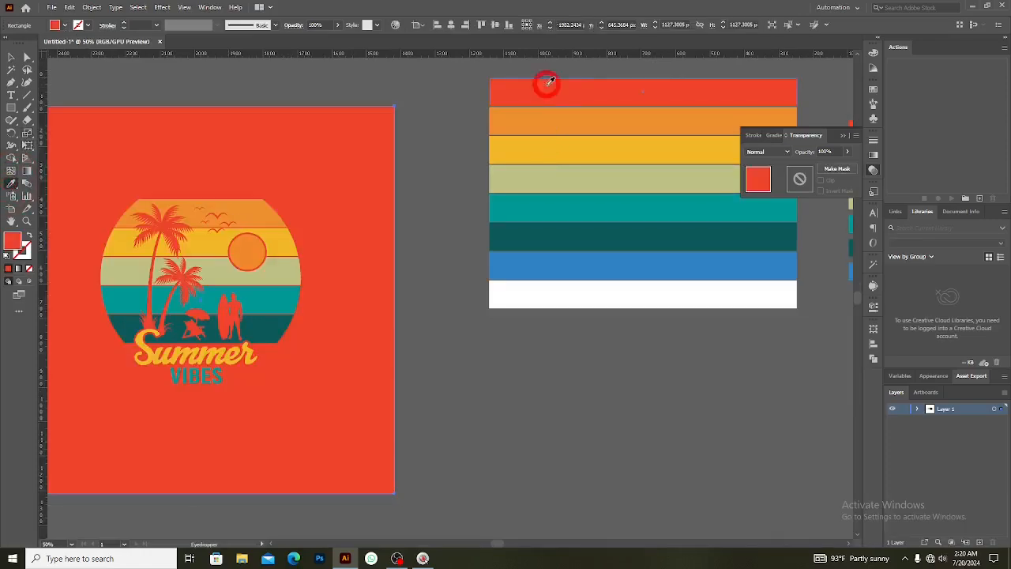
pyautogui.click(588, 286)
# Try a red swatch as the fill of the square behind the design and undo it.
pyautogui.click(66, 25)
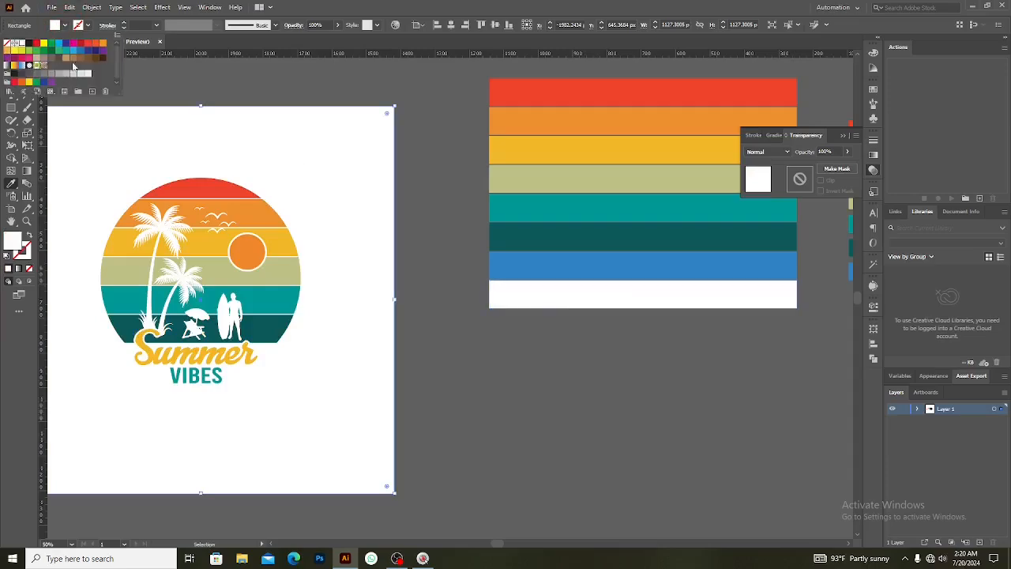
pyautogui.click(91, 44)
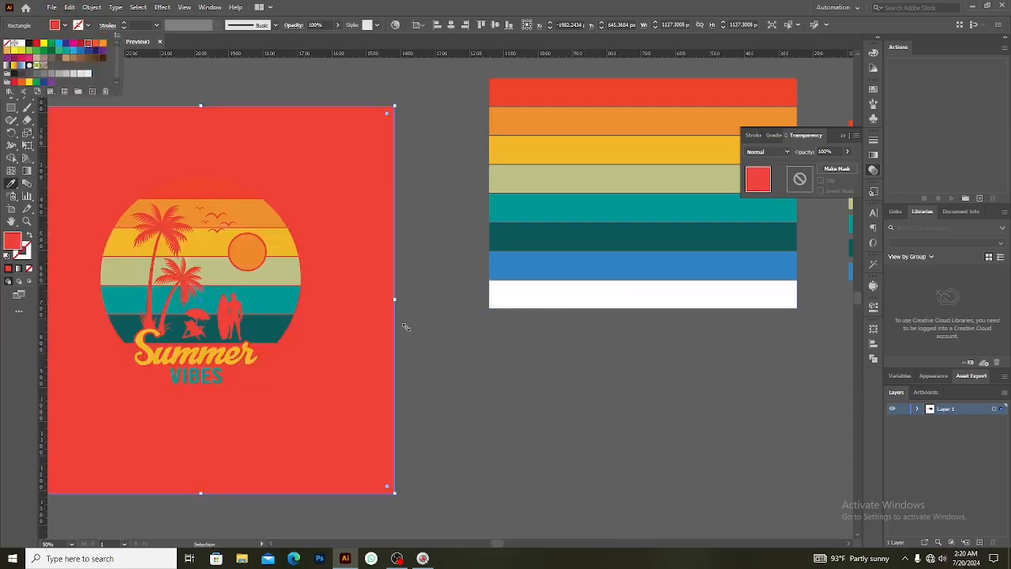
pyautogui.hotkey('ctrl', 'z')
pyautogui.hotkey('ctrl', 'z')
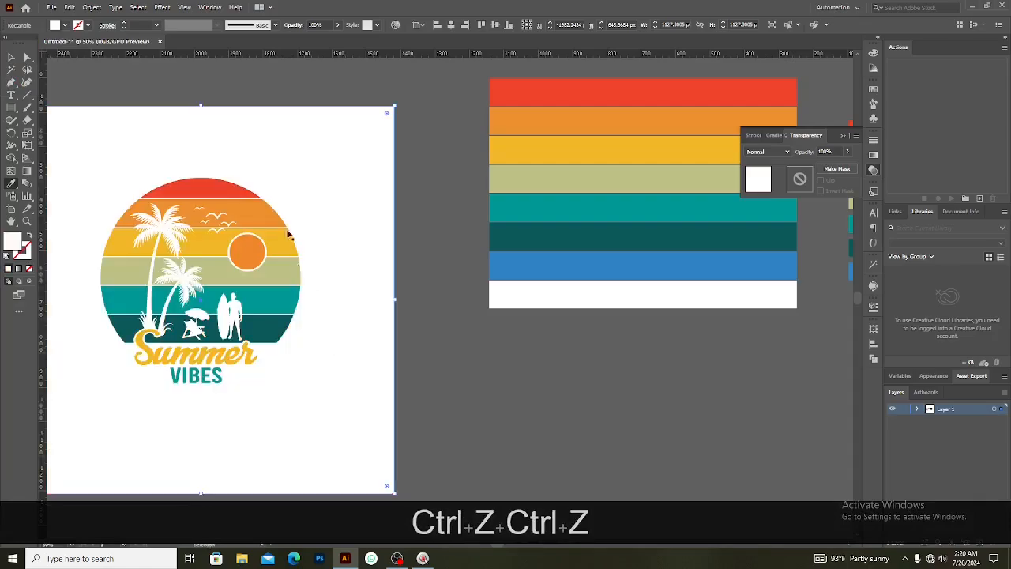
# Fill the square behind the design with the black swatch and deselect it.
pyautogui.click(65, 25)
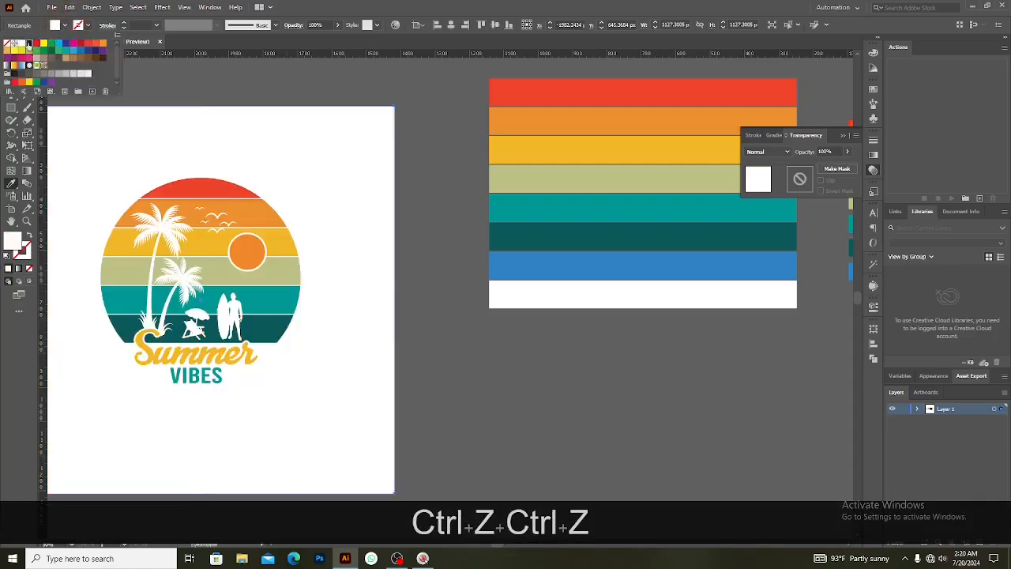
pyautogui.click(29, 45)
pyautogui.scroll(-4, 453, 272)
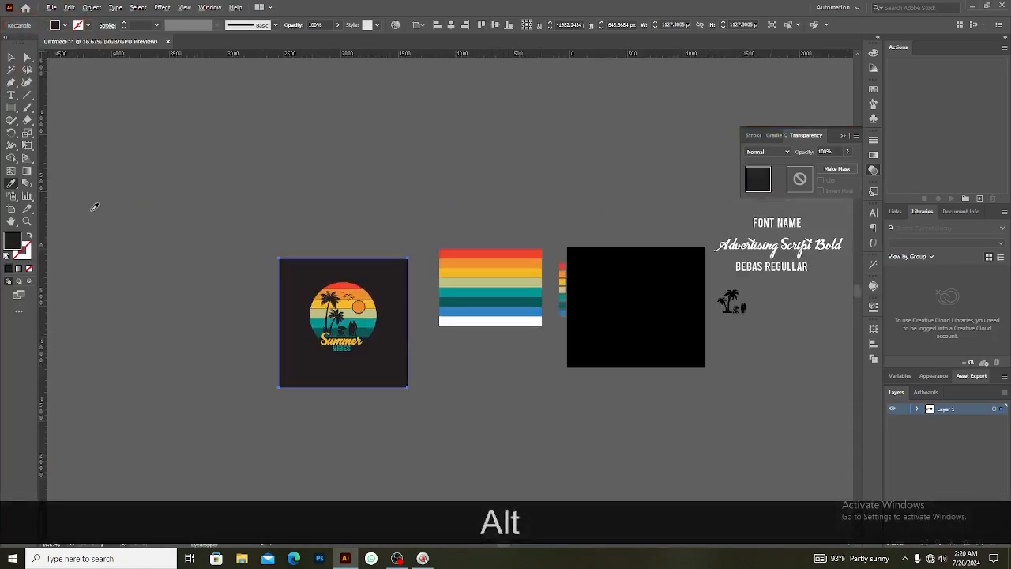
pyautogui.click(12, 58)
pyautogui.click(349, 191)
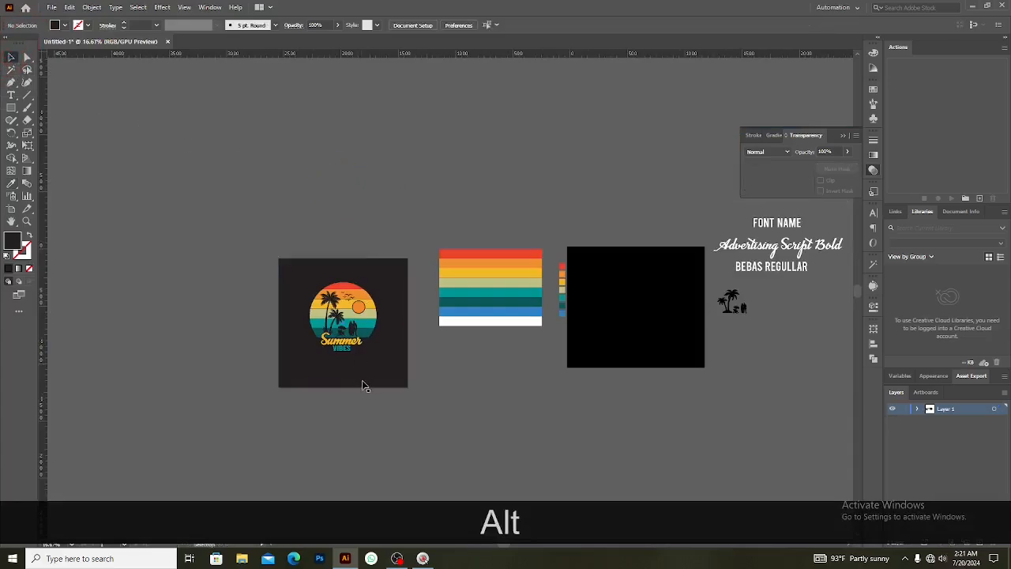
# Move the grouped design from the dark square back to the center of the black artboard.
pyautogui.moveTo(350, 312); pyautogui.dragTo(643, 304)
pyautogui.scroll(3, 749, 336)
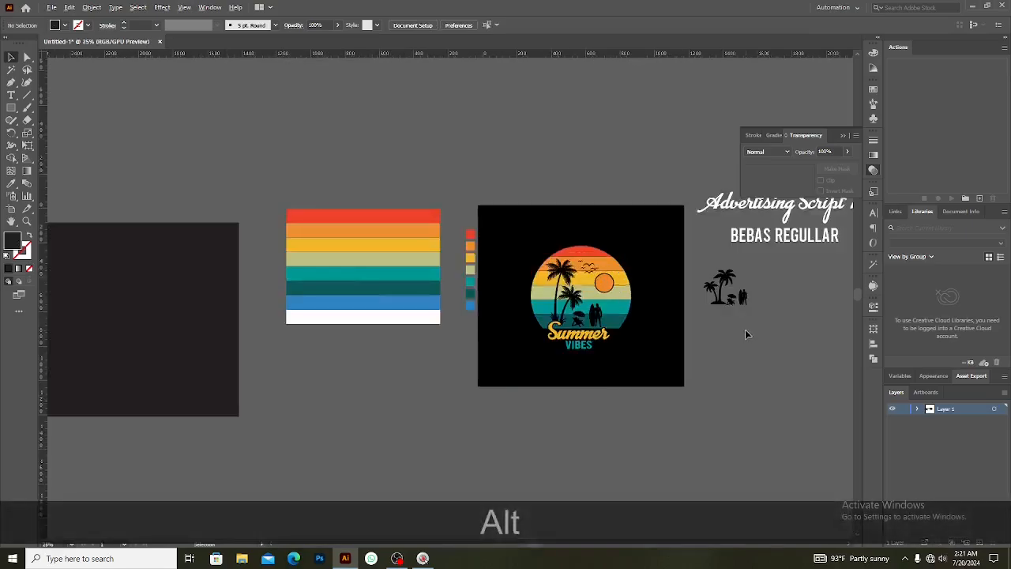
pyautogui.scroll(-1, 519, 350)
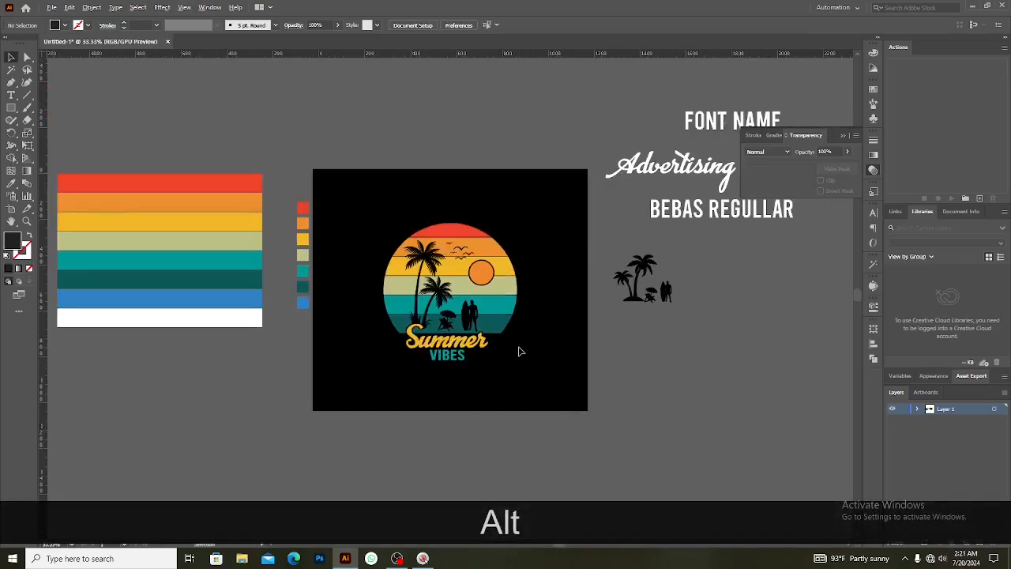